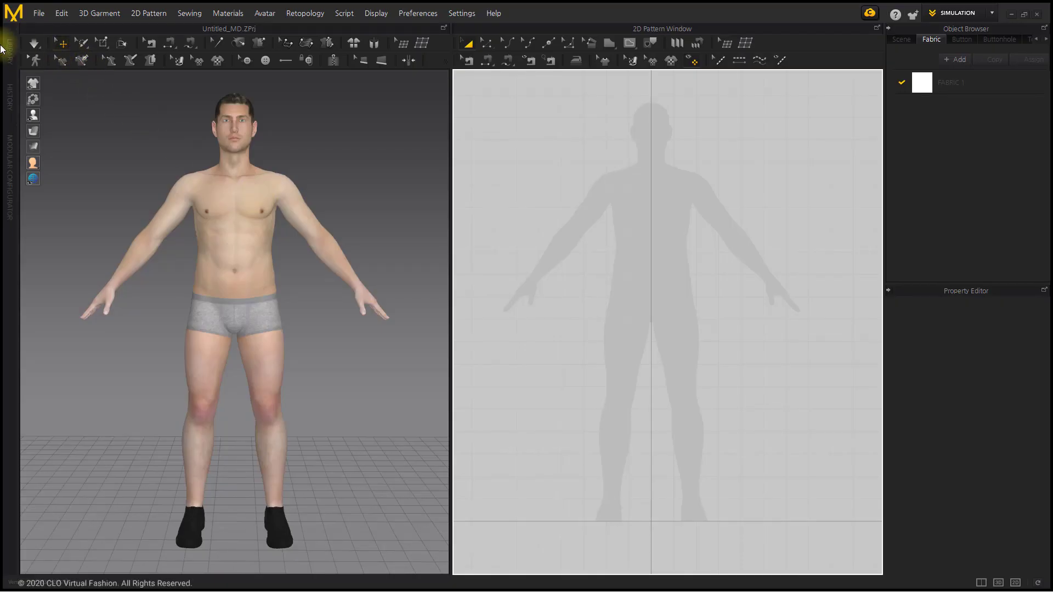
- Open the Men_Set1.zpac garment from the library's Garment folder without saving the current file, and collapse the library
click(6, 49)
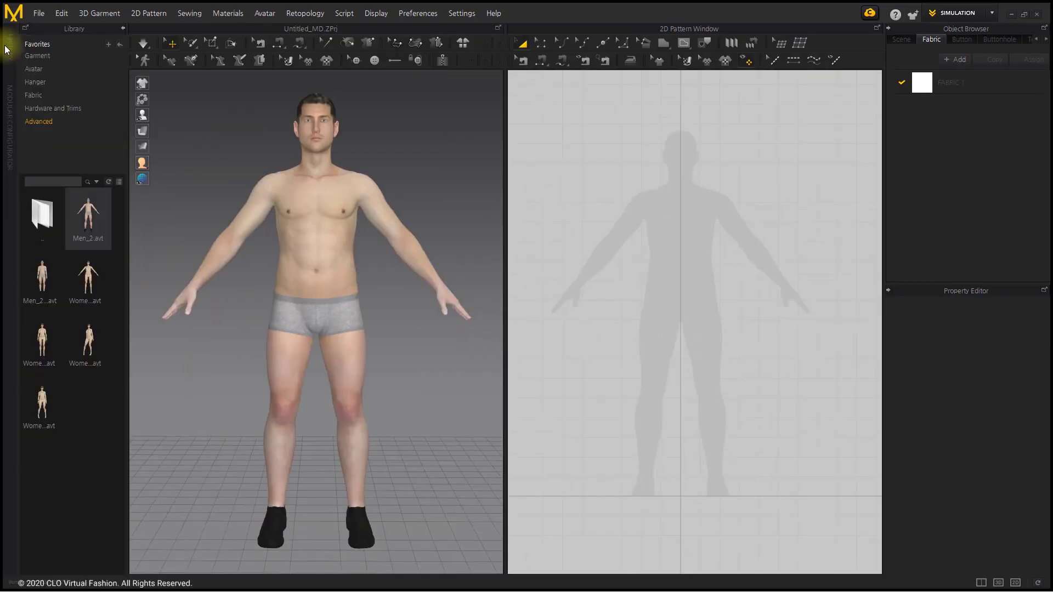
click(61, 59)
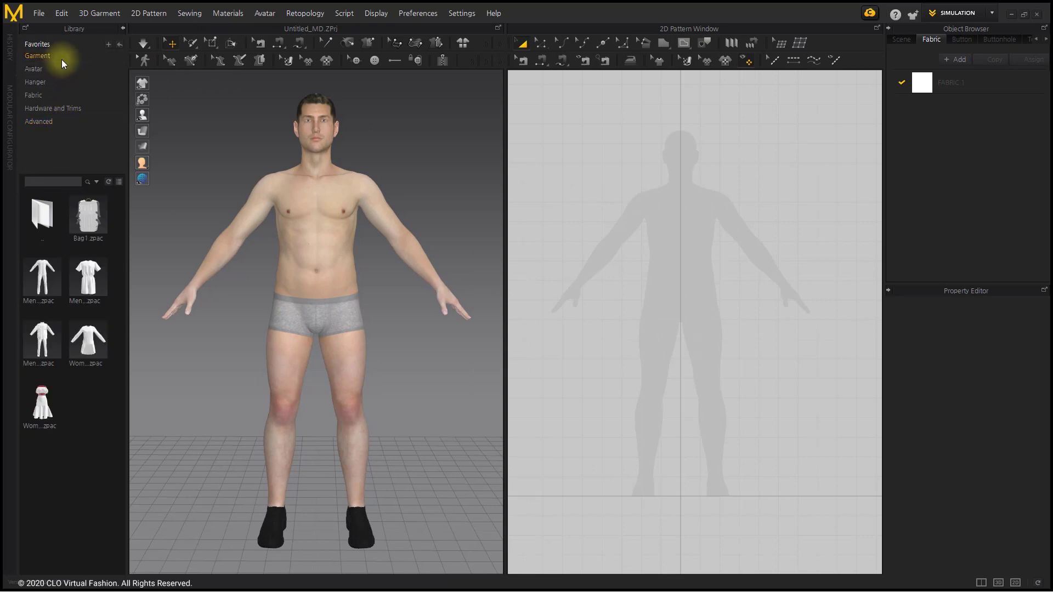
mouse_move(47, 311)
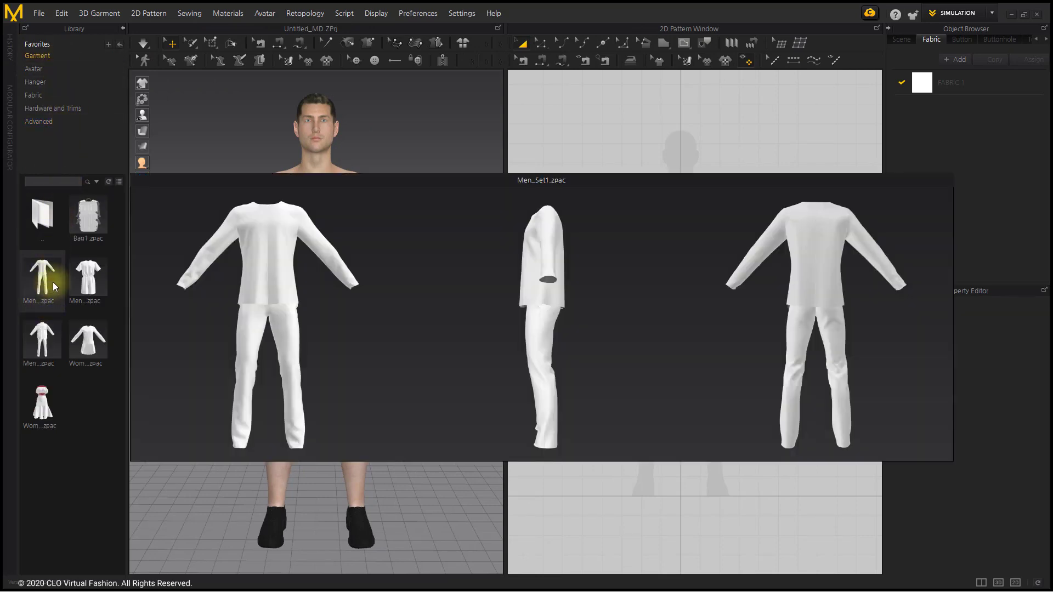
double_click(52, 282)
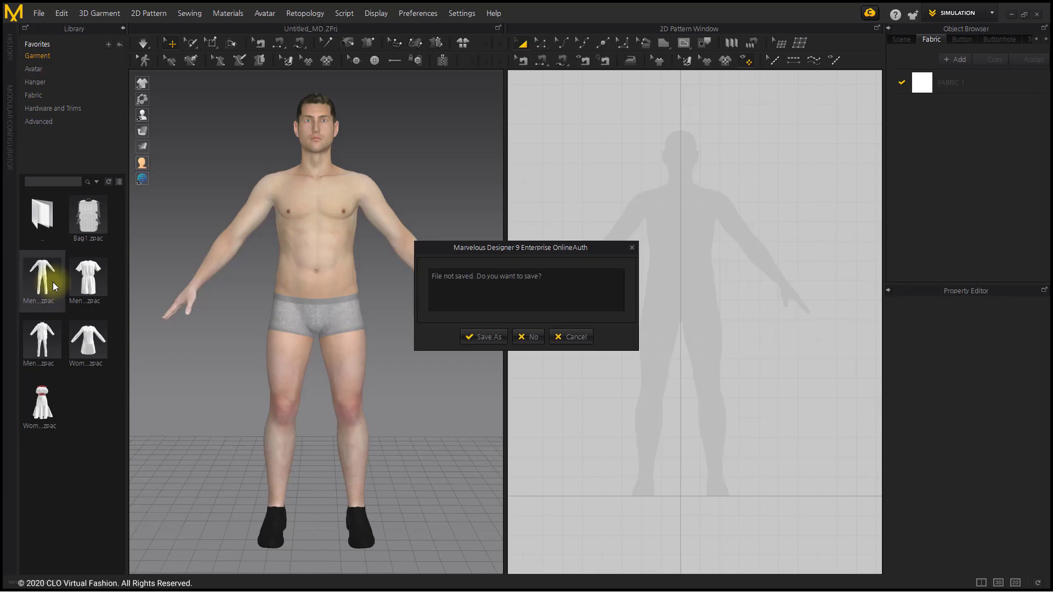
click(521, 338)
click(544, 302)
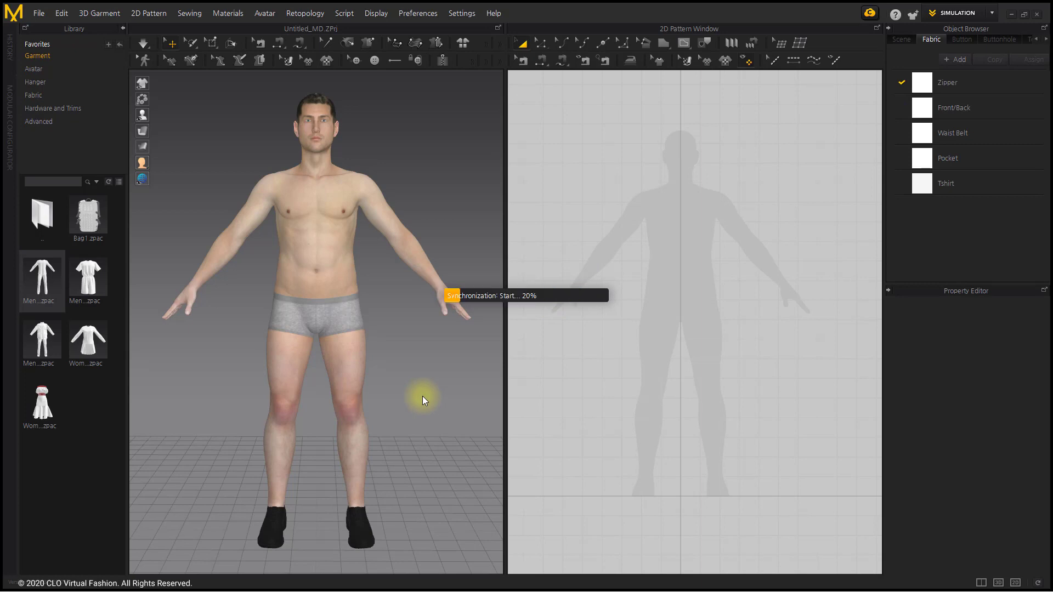
click(122, 28)
- Delete all the trouser pattern pieces and the front and back neckline bands from the 2D patterns
middle_drag(313, 275, 302, 306)
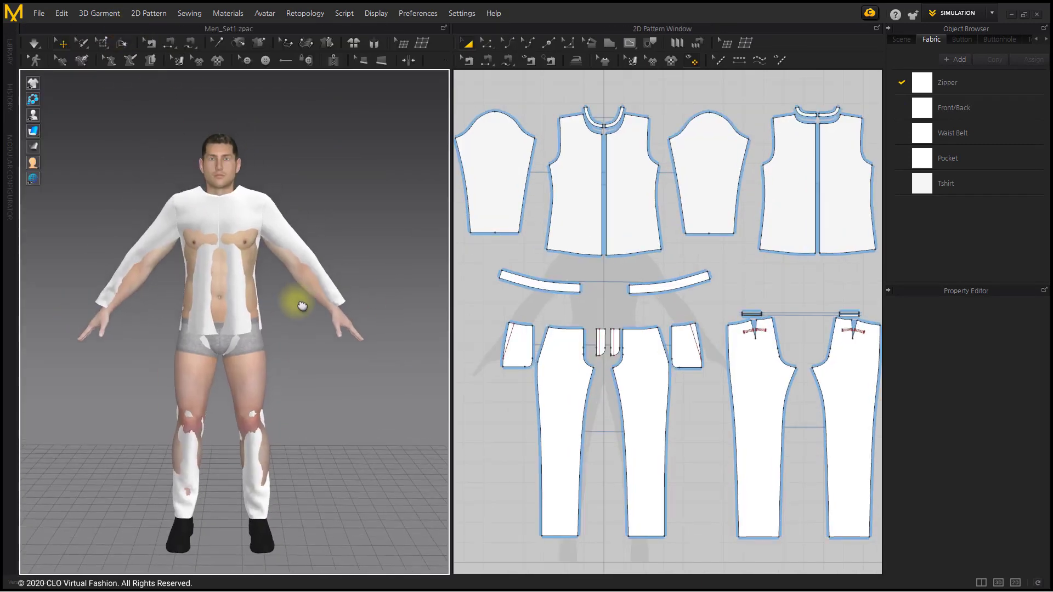
scroll(653, 293, down, 3)
scroll(653, 293, up, 2)
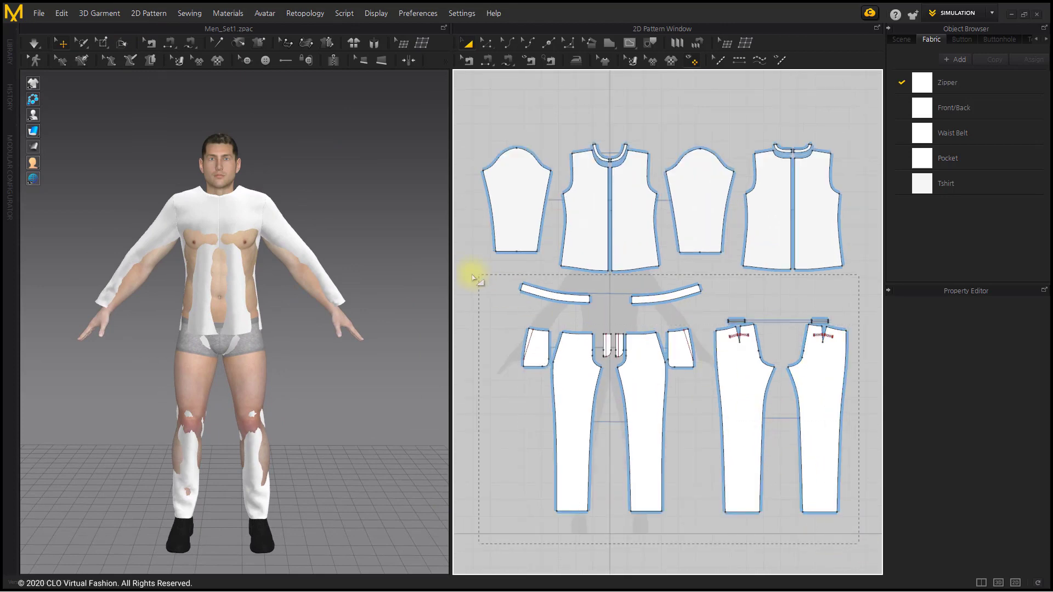
drag(466, 275, 466, 276)
key(Delete)
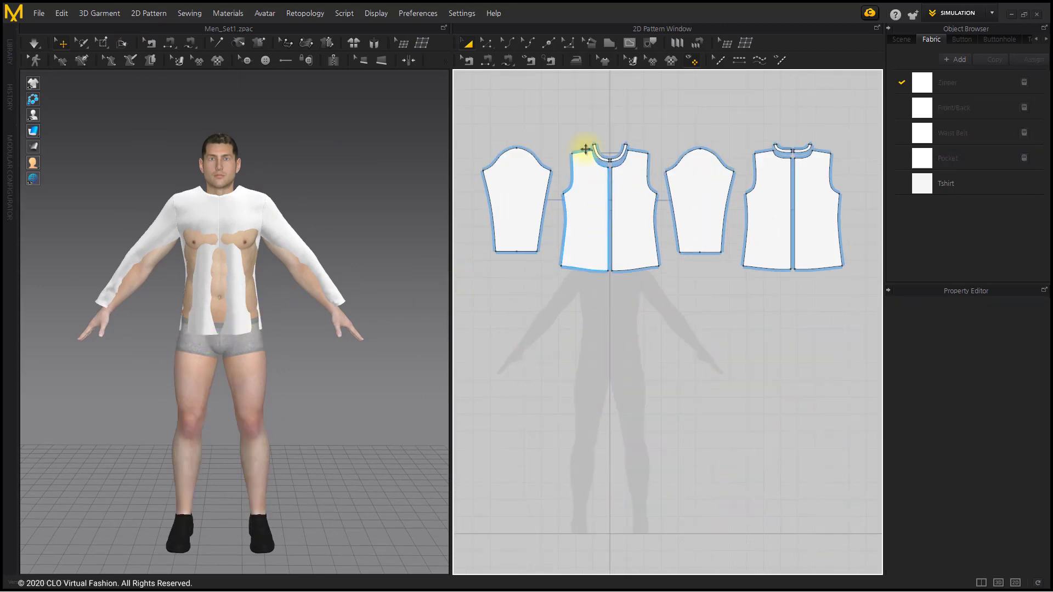
drag(876, 198, 872, 200)
key(Delete)
- Convert the side seams of the front and back bodices and both underarm edges of the sleeve to straight lines
click(485, 44)
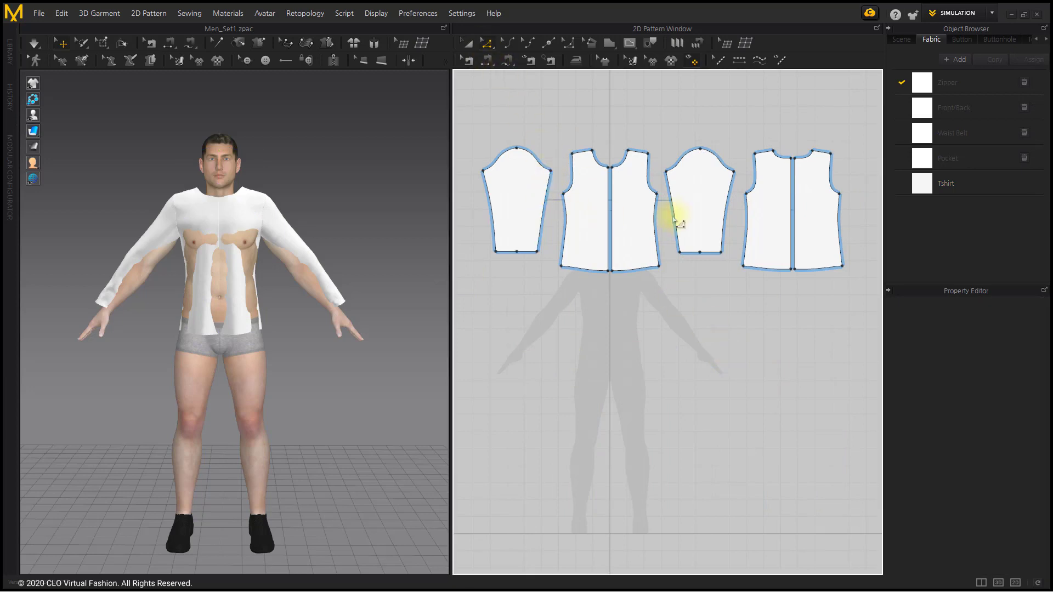
click(656, 221)
shift+click(672, 214)
shift+click(727, 217)
shift+click(748, 222)
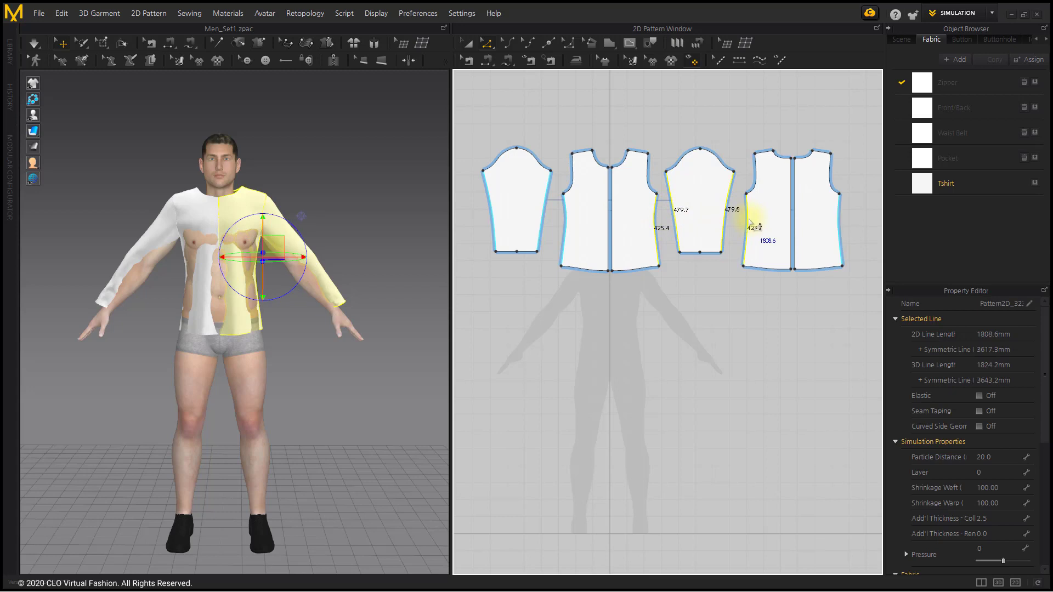
right_click(750, 219)
click(779, 254)
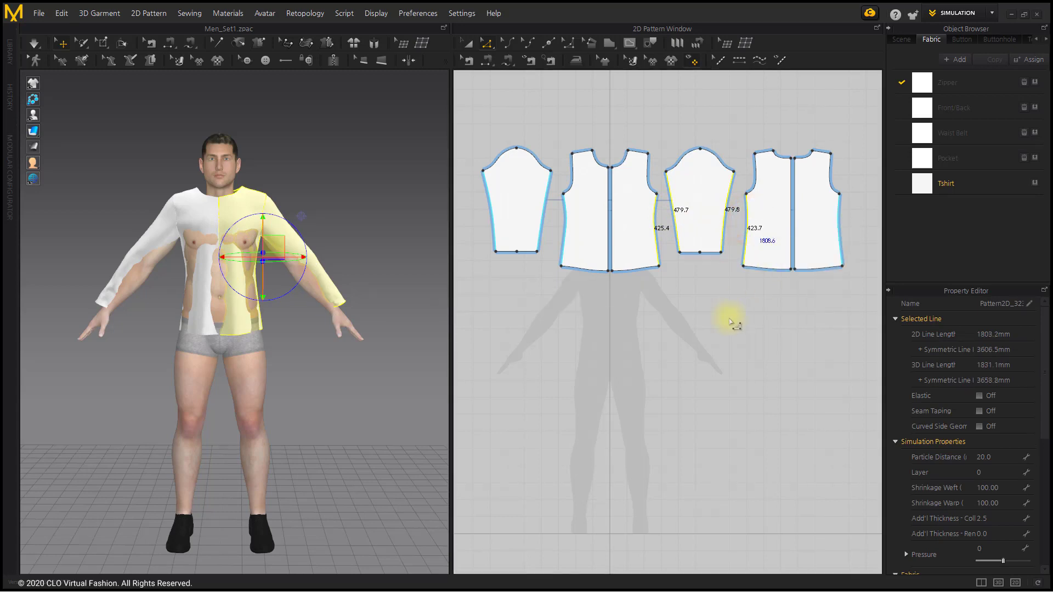
click(732, 322)
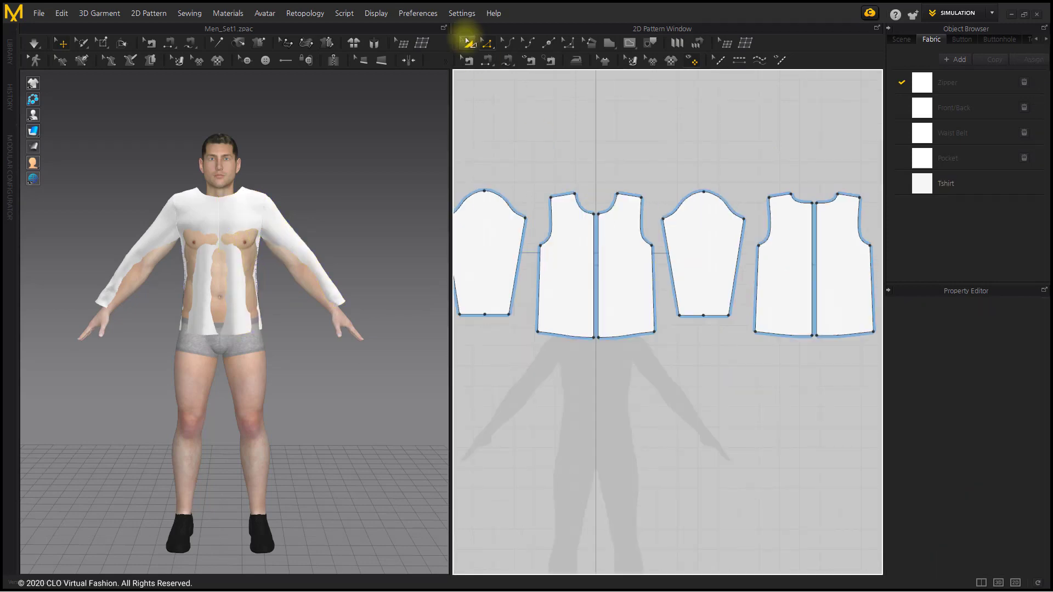
- Select all the shirt patterns and examine the garment on the avatar from the side and front
click(467, 43)
scroll(576, 197, down, 2)
drag(803, 326, 433, 150)
right_drag(247, 240, 341, 245)
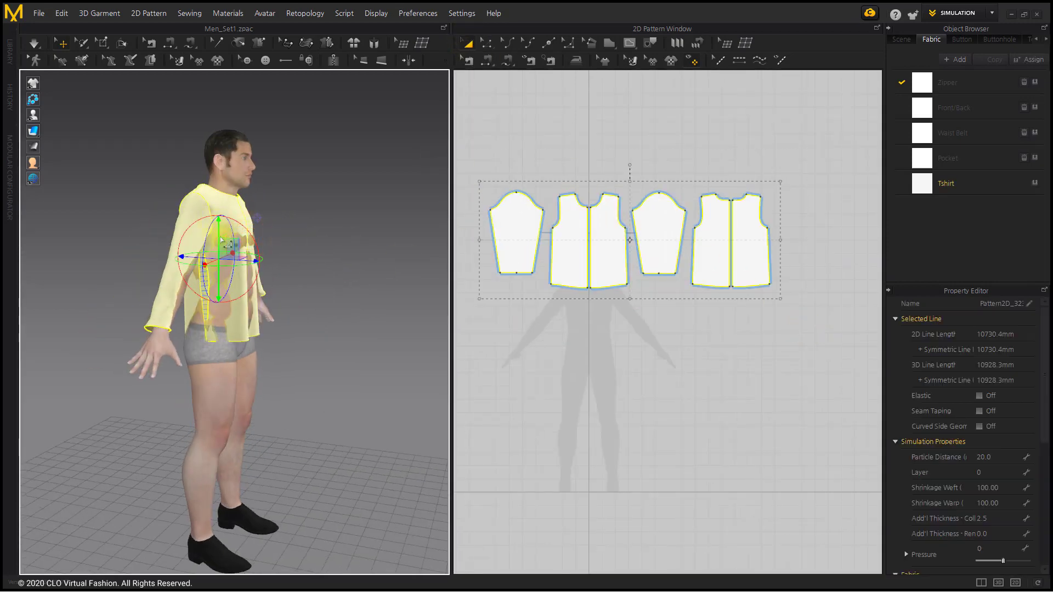
mouse_move(304, 269)
right_down()
mouse_move(258, 284)
mouse_move(215, 265)
right_up()
scroll(336, 330, up, 2)
click(674, 364)
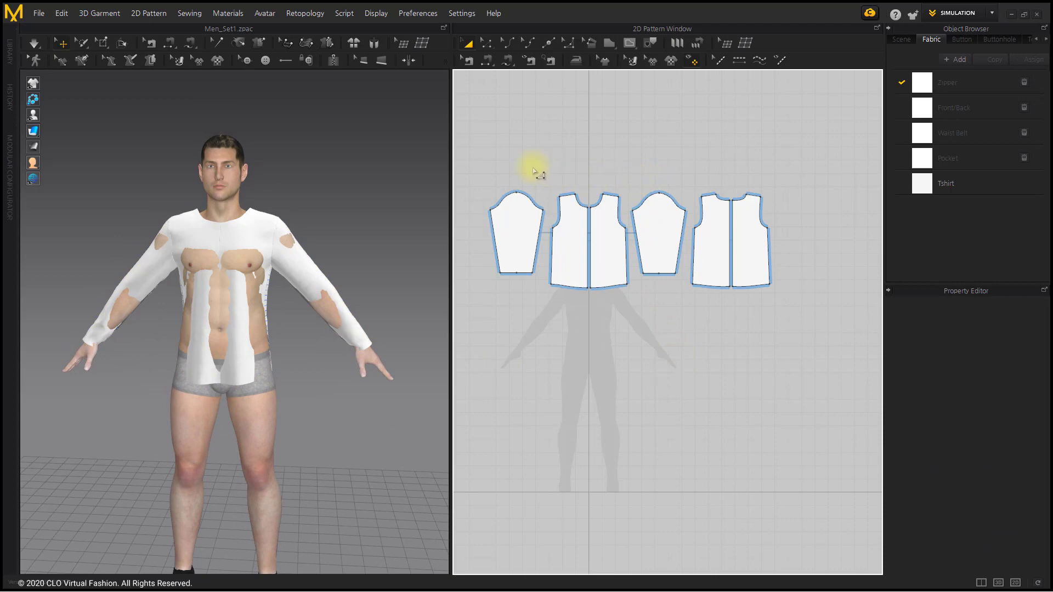
- Spread the patterns apart by moving the sleeve between front and back outward, and the back pieces farther out
drag(790, 314, 811, 321)
shift+drag(705, 271, 729, 282)
click(800, 327)
drag(840, 340, 699, 178)
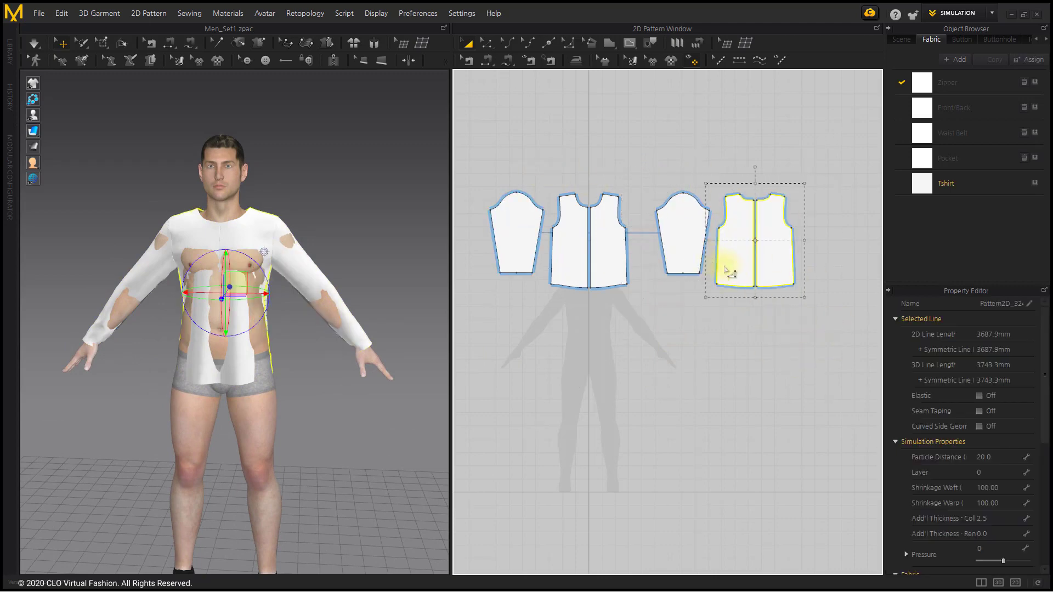
shift+drag(724, 265, 744, 298)
click(742, 297)
- Widen the shirt body by moving the front and back side seam lines outward together
scroll(736, 282, up, 3)
middle_drag(735, 282, 708, 296)
click(487, 43)
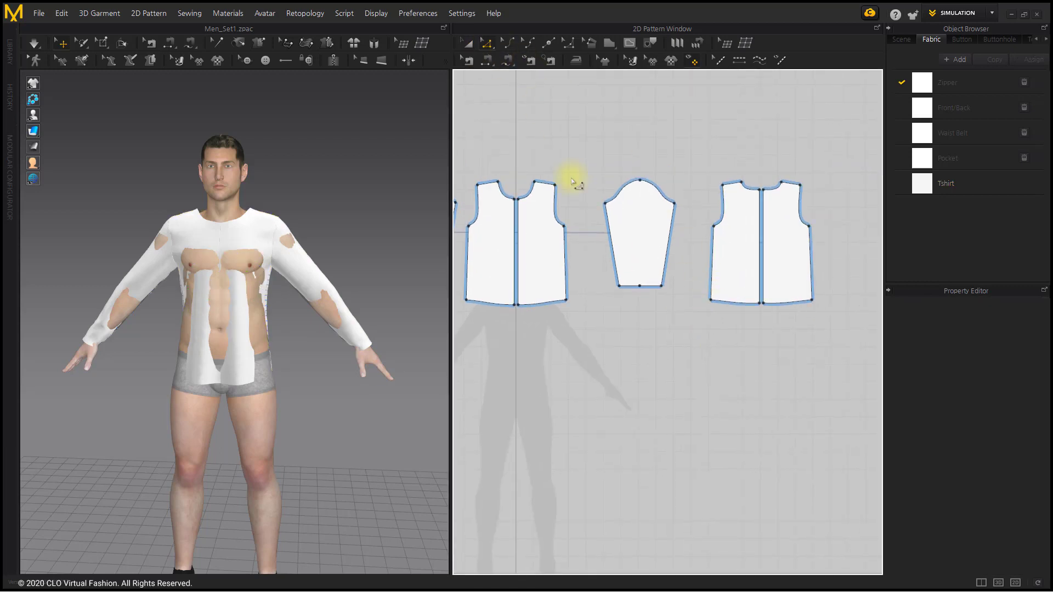
click(567, 250)
shift+click(811, 262)
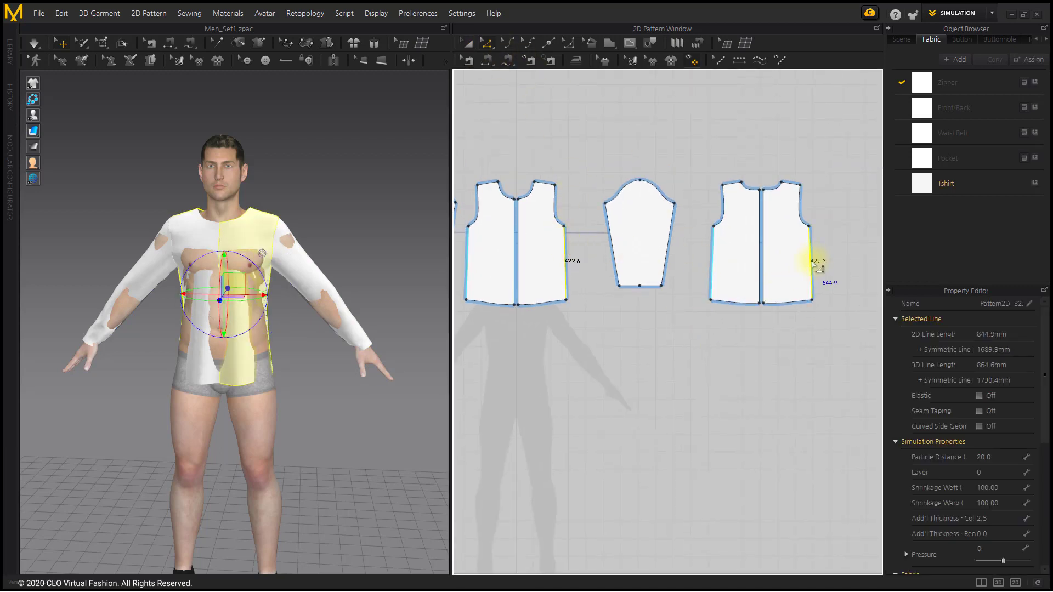
drag(819, 267, 825, 269)
click(740, 356)
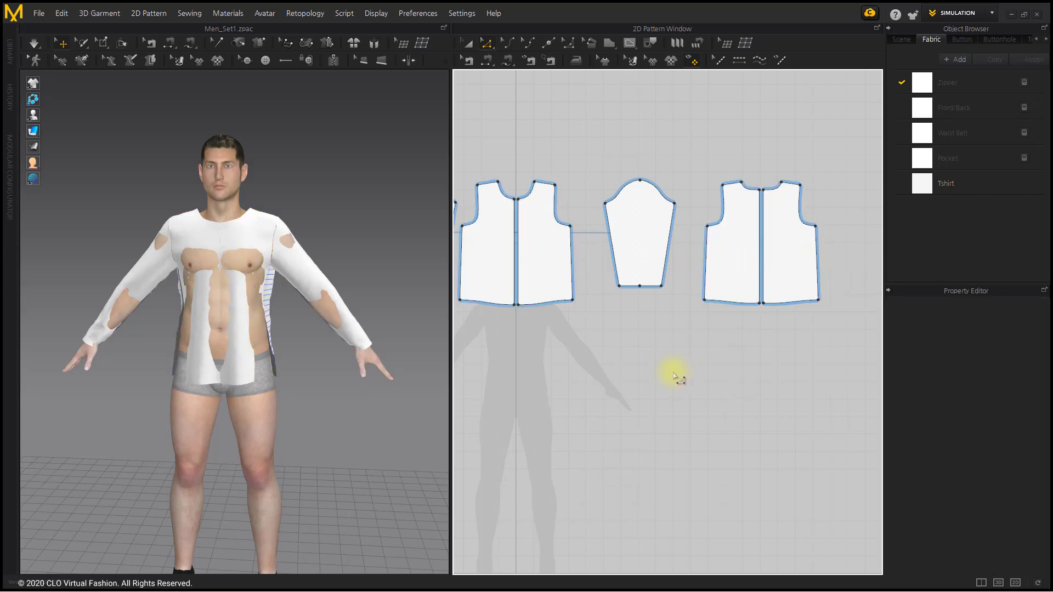
- Simulate the garment to drape the shirt and bring the front and back side seams slightly inward
click(35, 43)
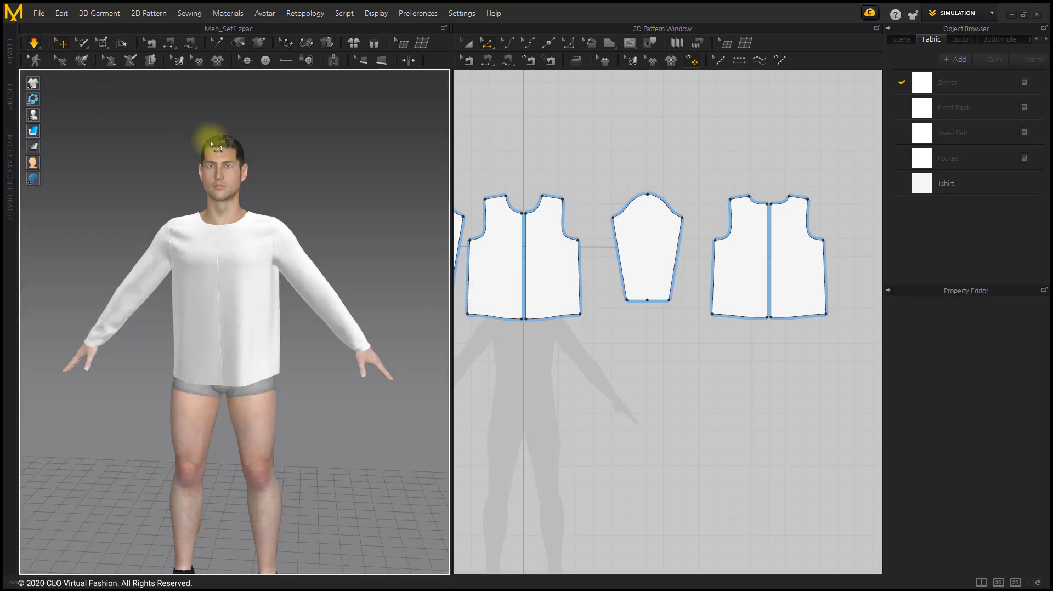
click(580, 269)
shift+click(825, 281)
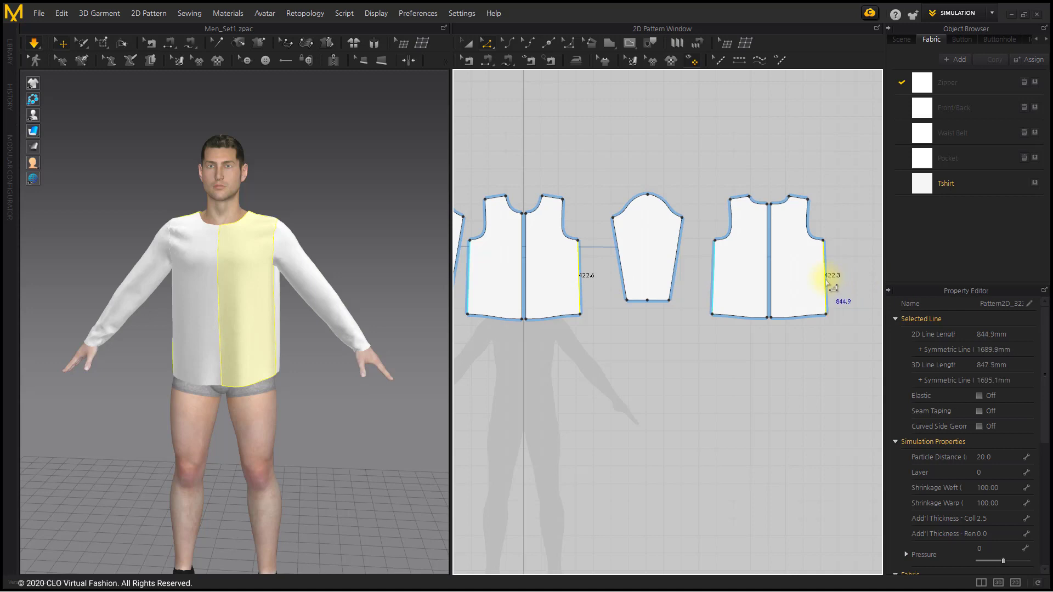
drag(826, 281, 824, 281)
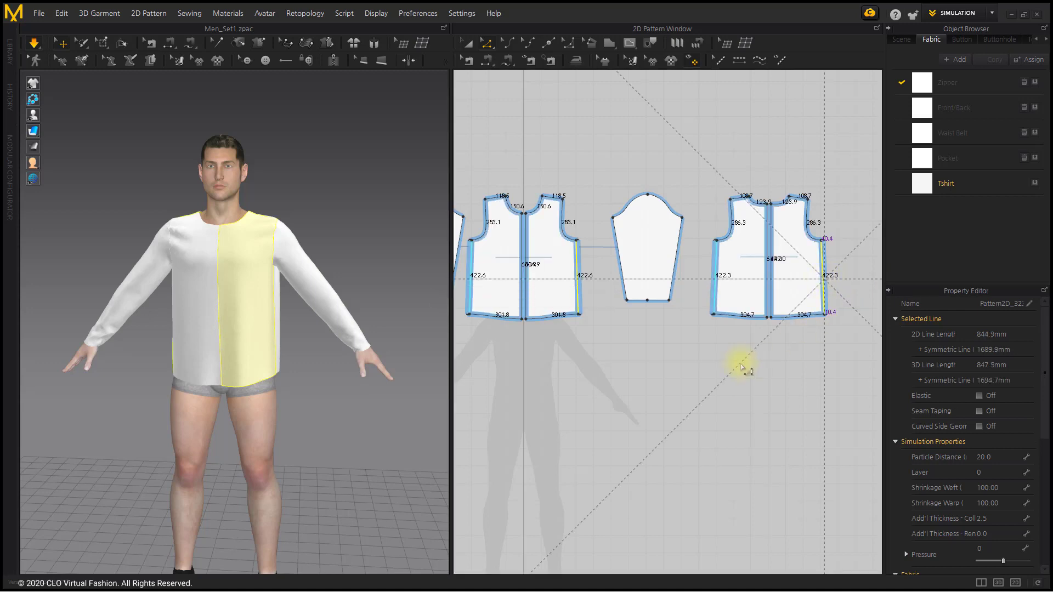
click(742, 366)
- Widen the sleeve pattern by stretching its edge nearest the back pieces outward, and simulate the garment
click(467, 43)
click(651, 247)
drag(694, 249, 701, 252)
click(700, 322)
key(space)
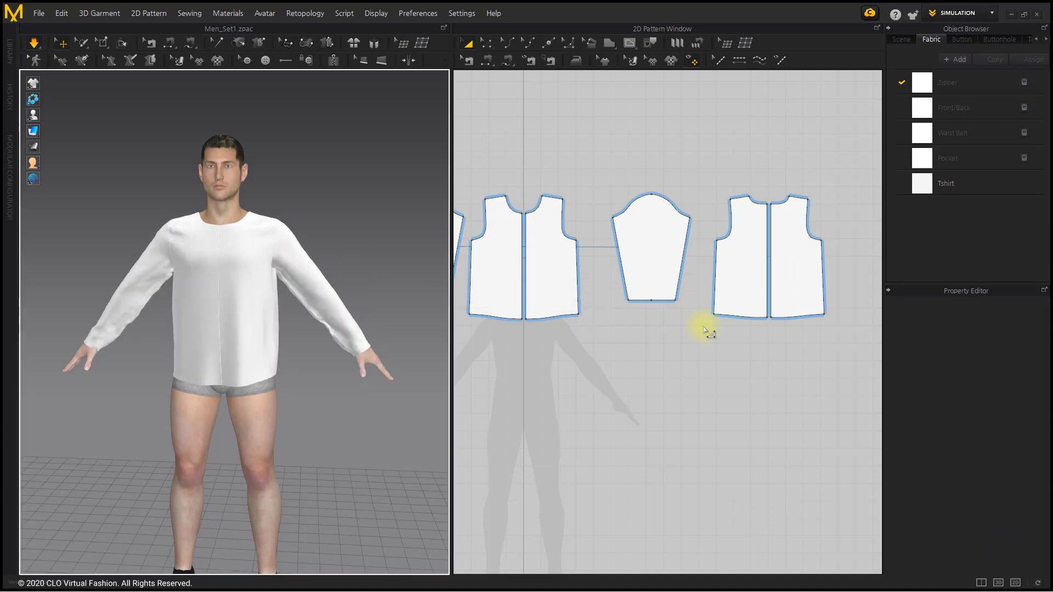
click(626, 377)
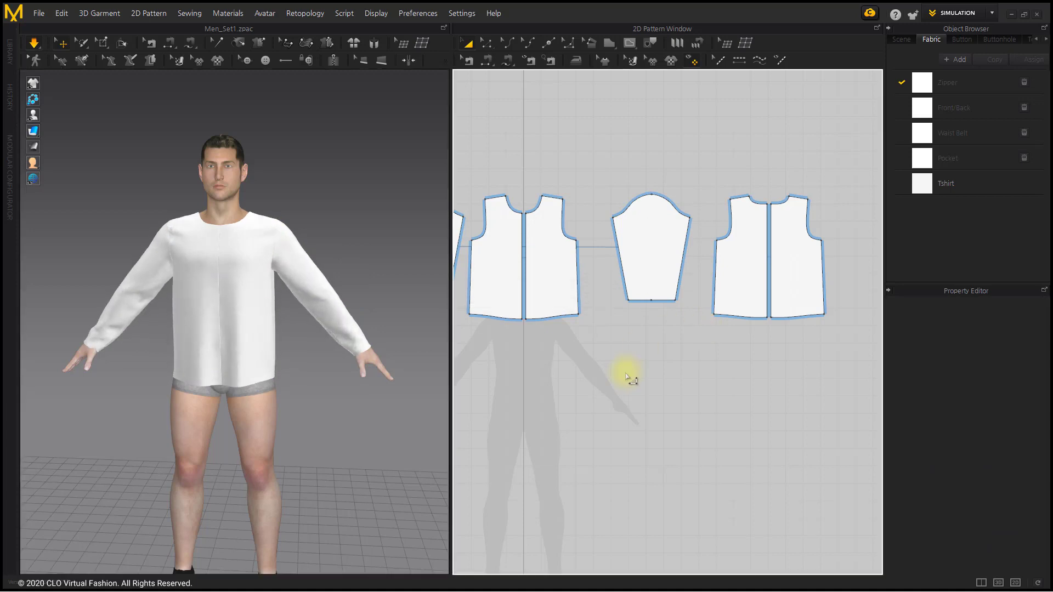
- Stretch the sleeve pattern slightly outward on the edge nearest the front pieces and drape the result
click(640, 241)
drag(605, 252, 602, 251)
key(space)
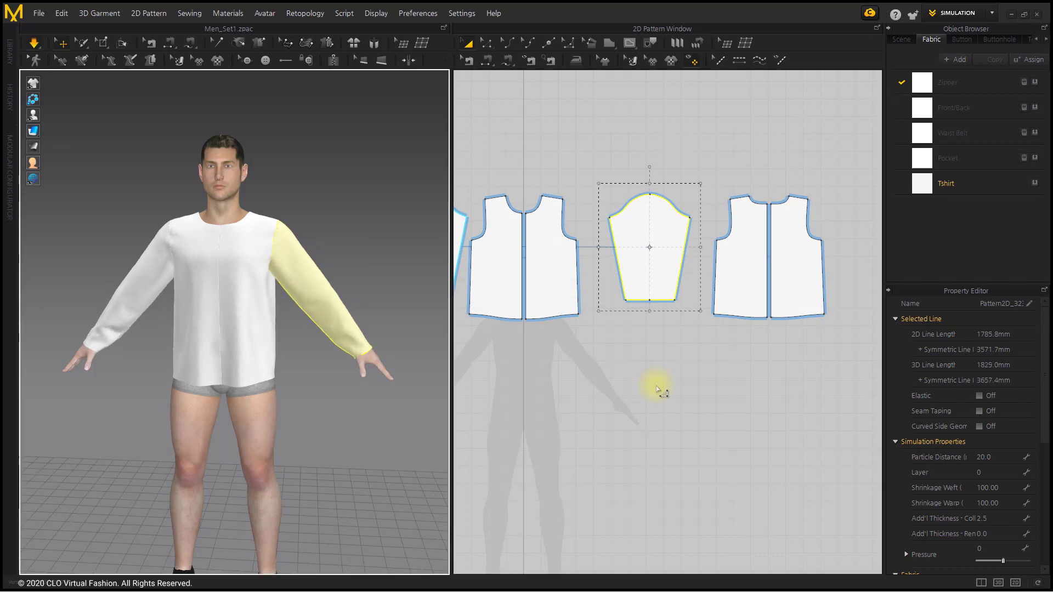
click(652, 427)
- Review the draped shirt on the avatar and compare the sleeve cap seam lengths with the front and back armholes
right_drag(236, 387, 299, 356)
click(286, 369)
scroll(299, 356, down, 3)
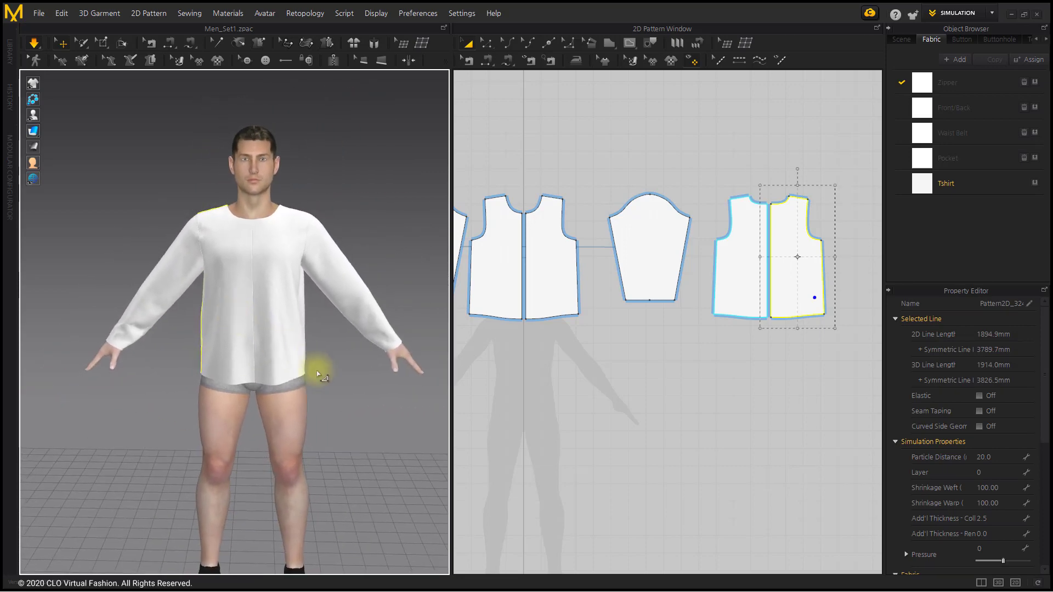
middle_drag(329, 411, 294, 365)
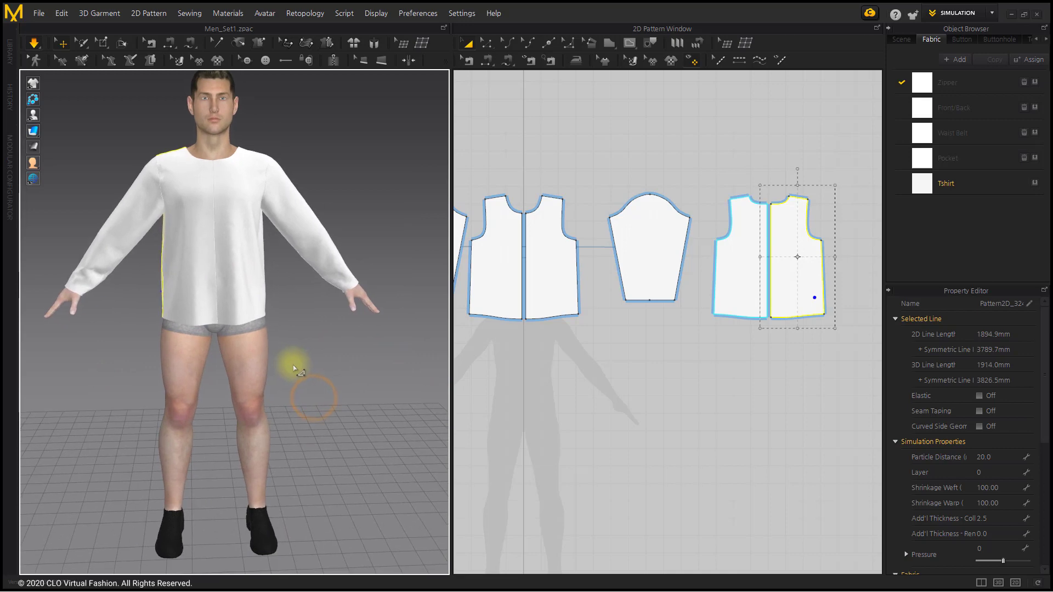
click(336, 404)
click(469, 60)
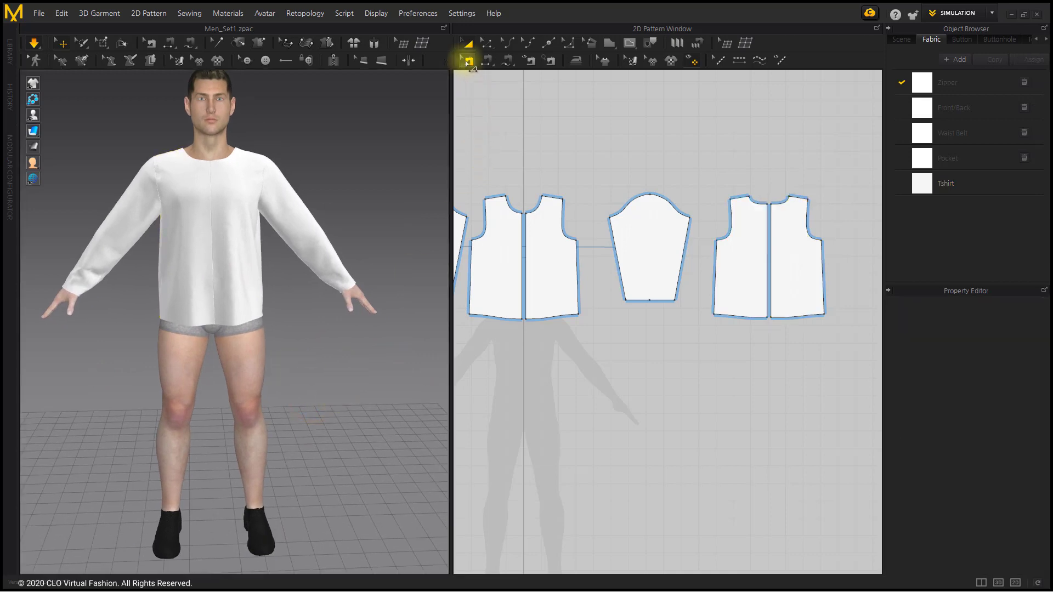
click(625, 211)
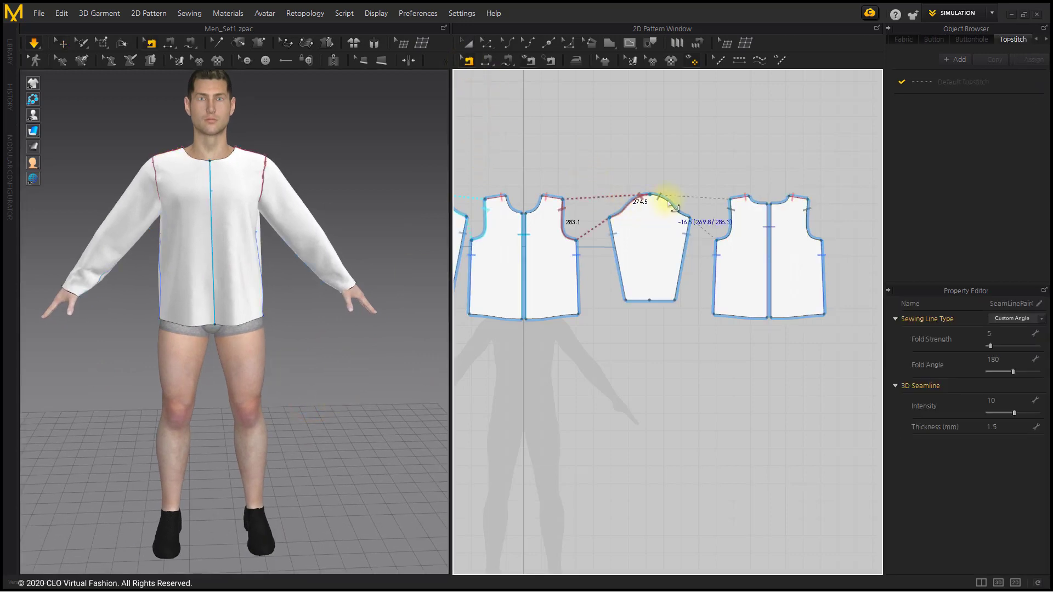
click(668, 202)
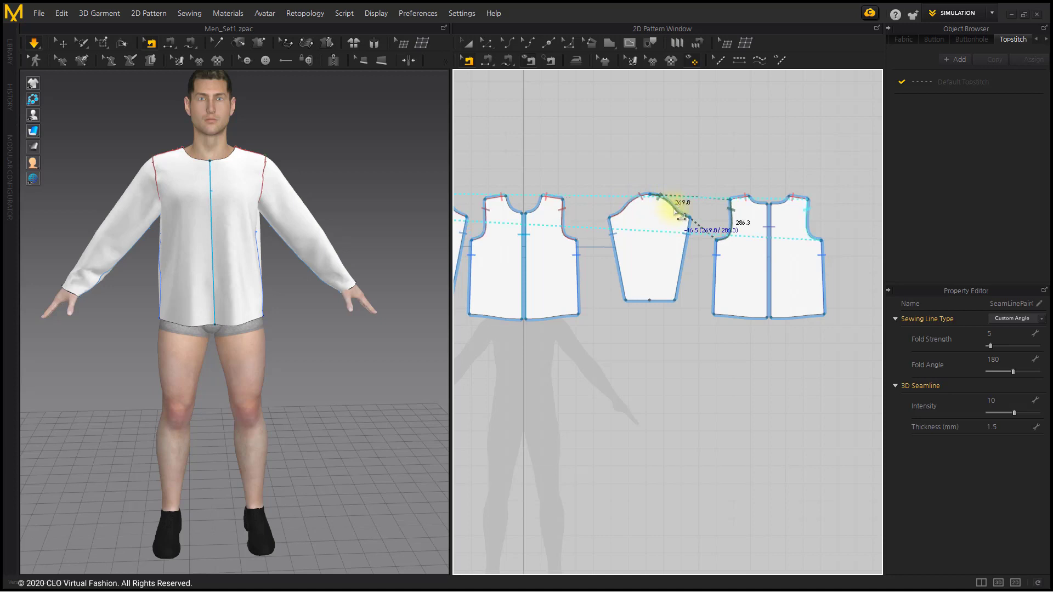
middle_drag(673, 205, 670, 217)
- Raise the sleeve cap's highest point straight up by about 37 mm
click(486, 43)
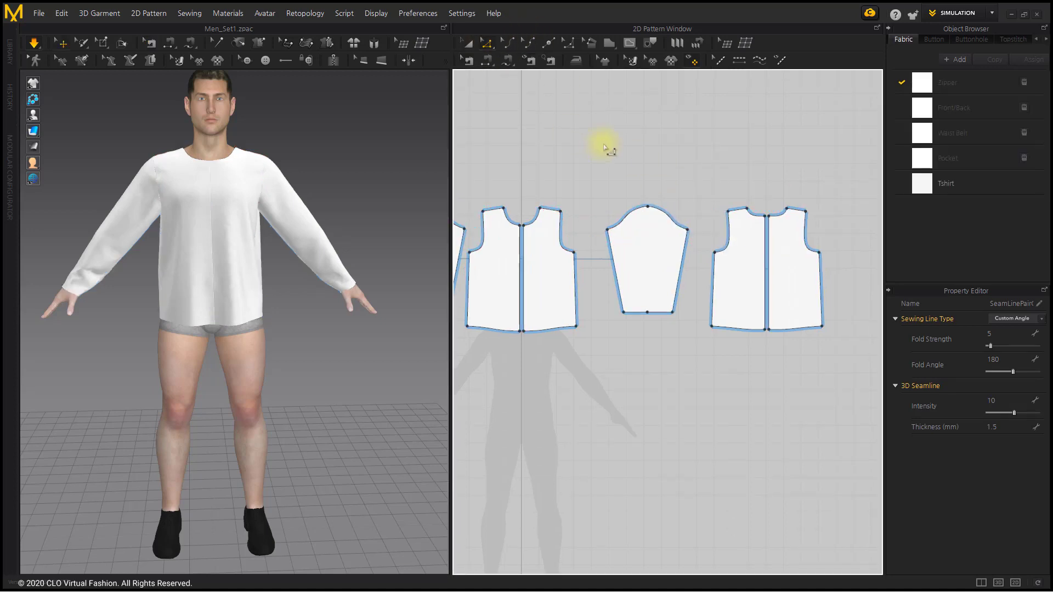
scroll(697, 204, up, 5)
drag(639, 219, 678, 200)
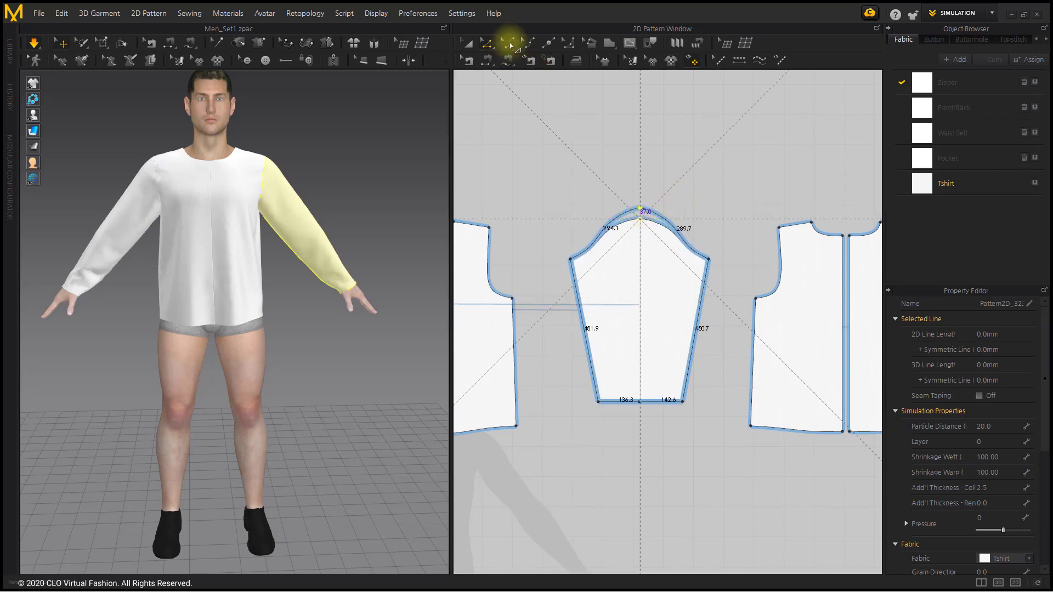
- Round out the sleeve cap by bending the curves on both sides of its peak outward with Edit Curvature
click(509, 44)
scroll(673, 205, up, 3)
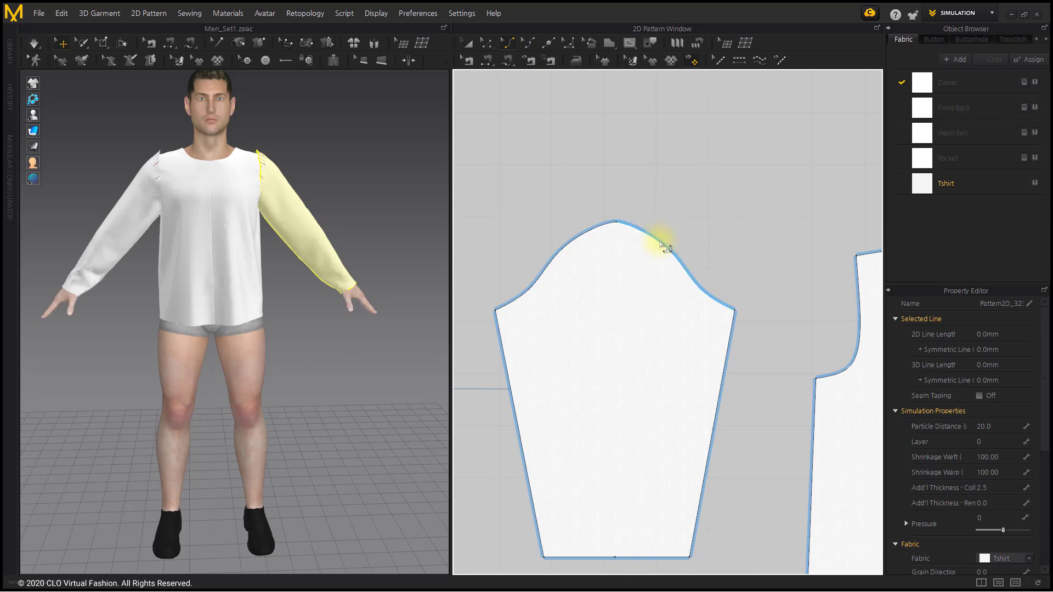
drag(663, 244, 668, 237)
drag(572, 243, 570, 240)
click(587, 198)
- Recheck the reshaped sleeve cap's seam lengths against the front and back armholes with the Edit Sewing tool
scroll(658, 377, down, 4)
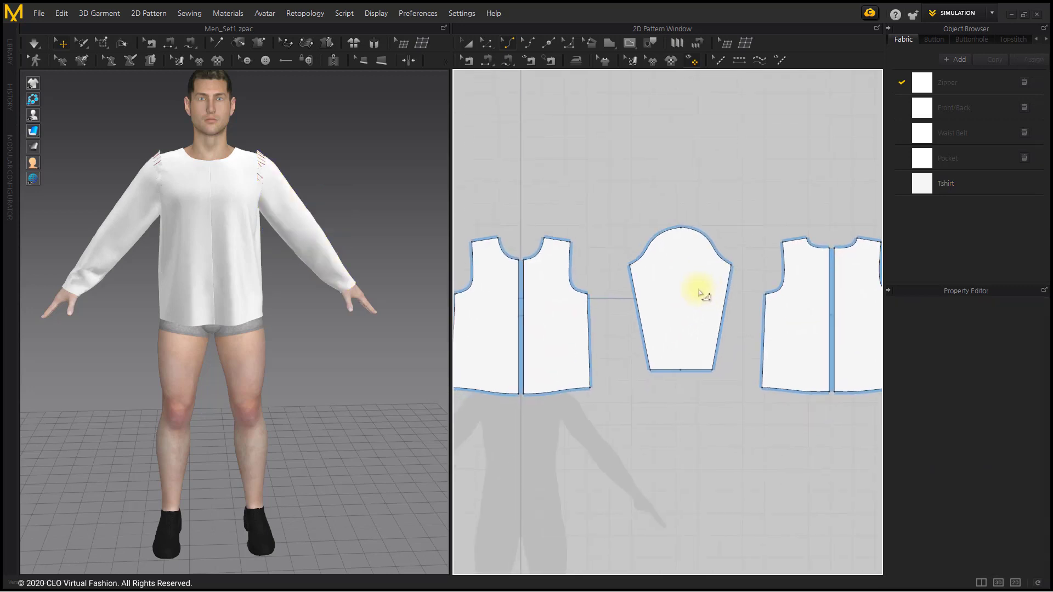
key(n)
click(574, 258)
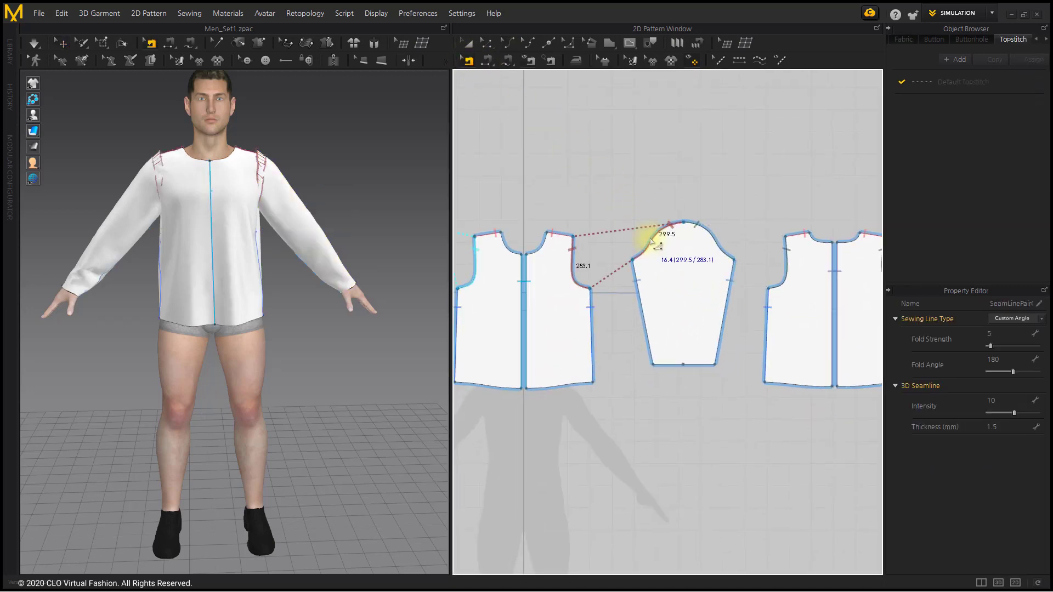
click(709, 235)
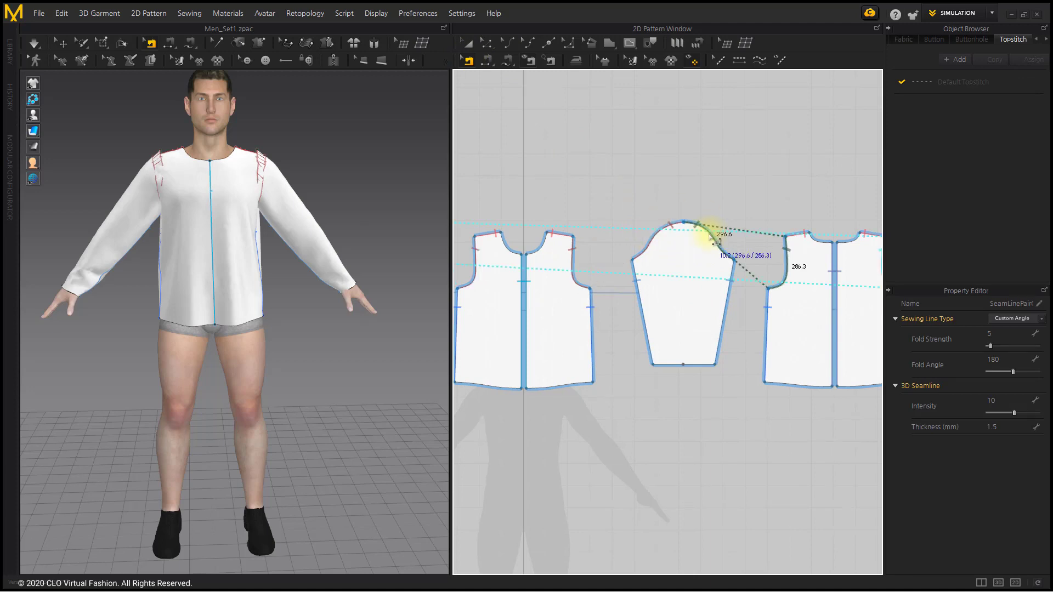
- Lower the sleeve cap's highest point slightly and recheck its seam lengths against the front and back armholes
click(650, 237)
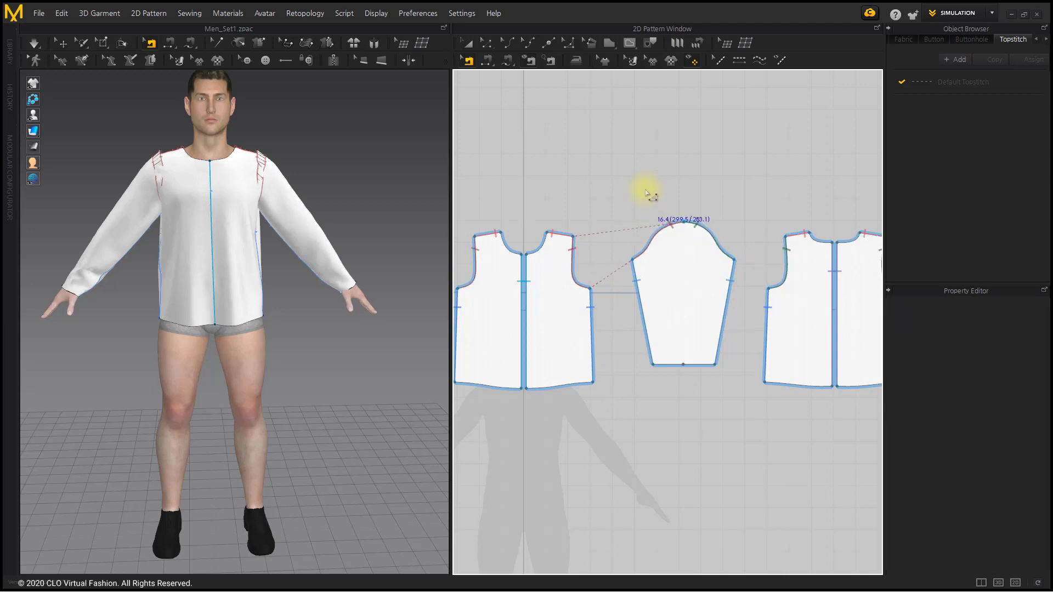
click(485, 43)
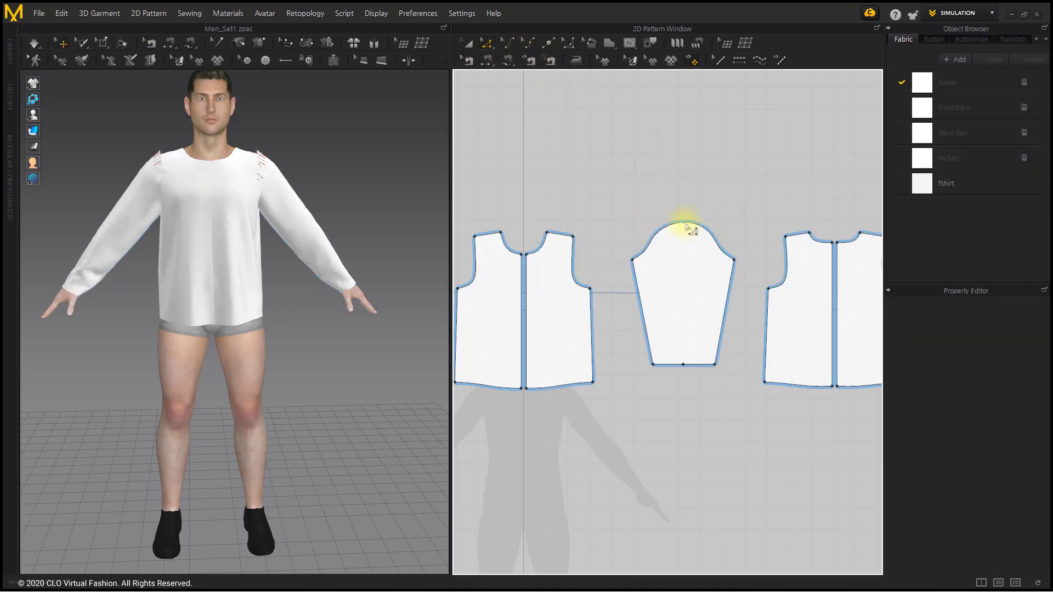
click(688, 226)
click(712, 207)
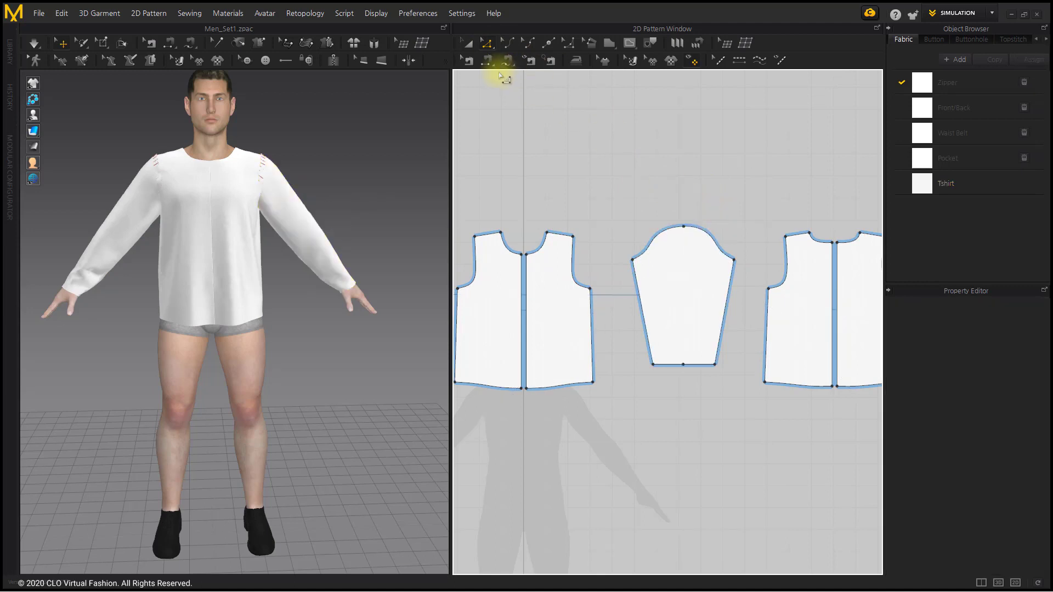
click(467, 61)
click(661, 233)
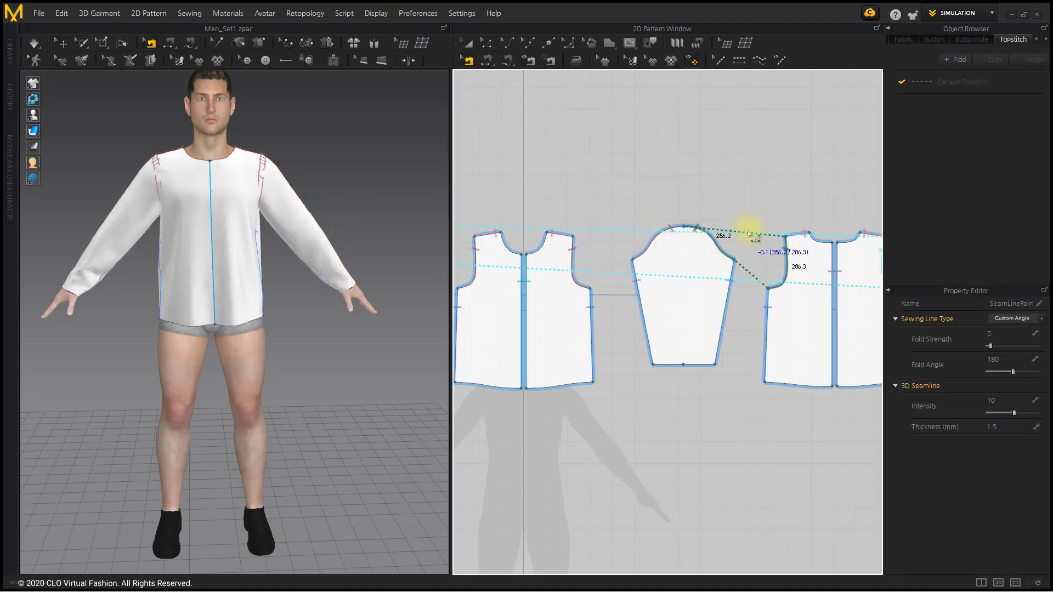
click(742, 233)
- Simulate the garment so the adjusted sleeve caps drape on the avatar
click(468, 44)
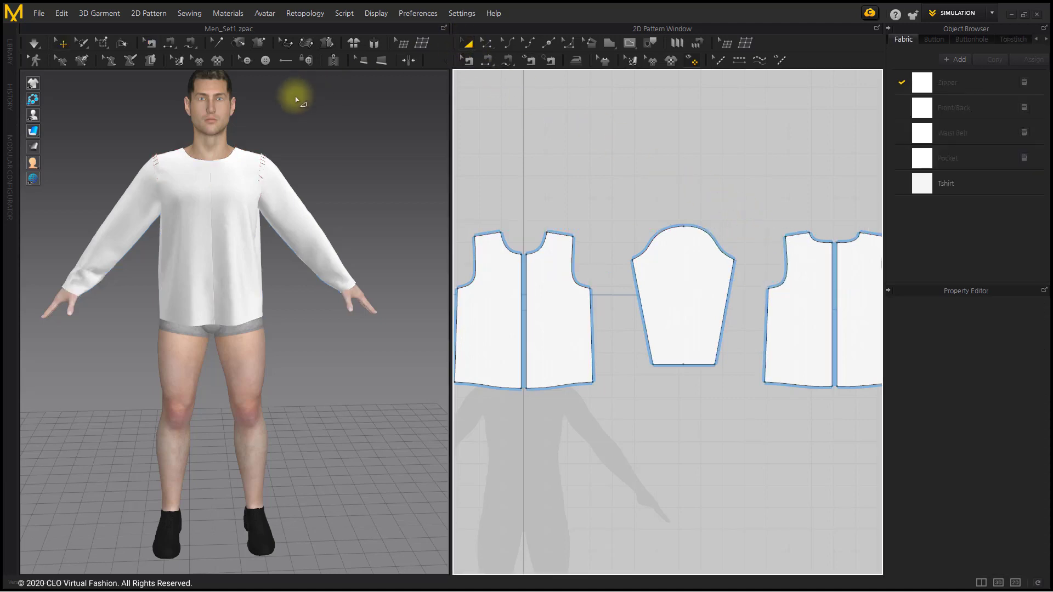
click(34, 43)
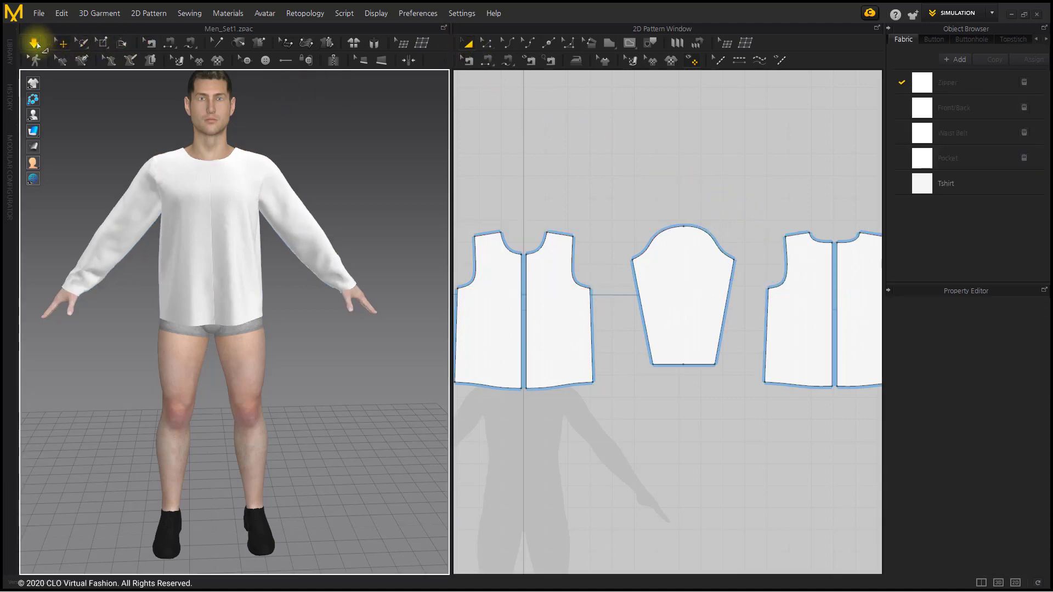
click(501, 176)
- Shorten the sleeve by moving its whole hem edge straight up by about 50 mm
scroll(606, 207, down, 2)
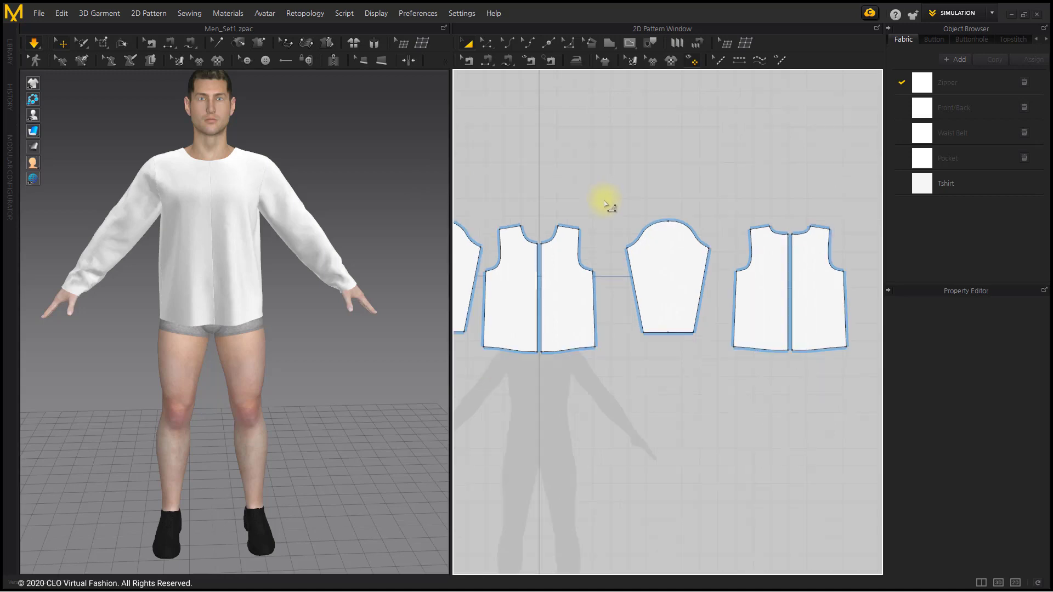
middle_drag(607, 207, 548, 213)
click(484, 43)
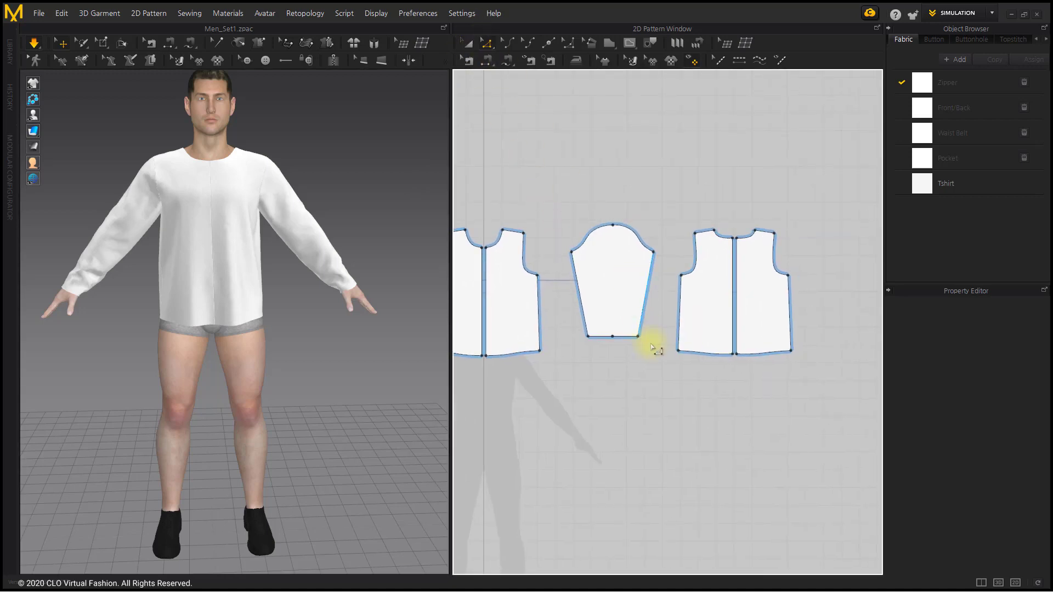
drag(571, 333, 621, 327)
scroll(623, 333, up, 4)
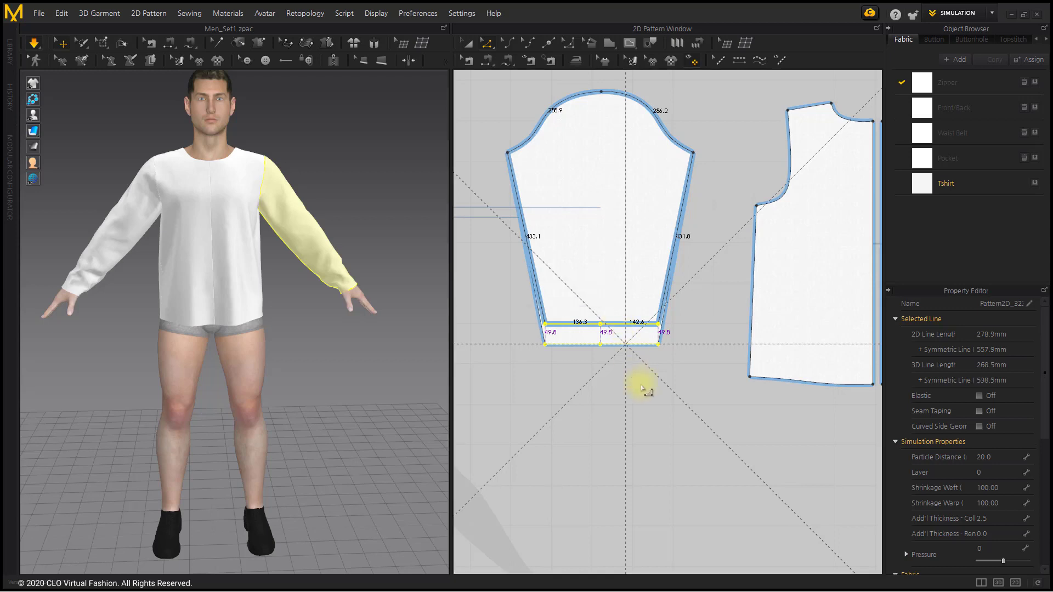
click(642, 385)
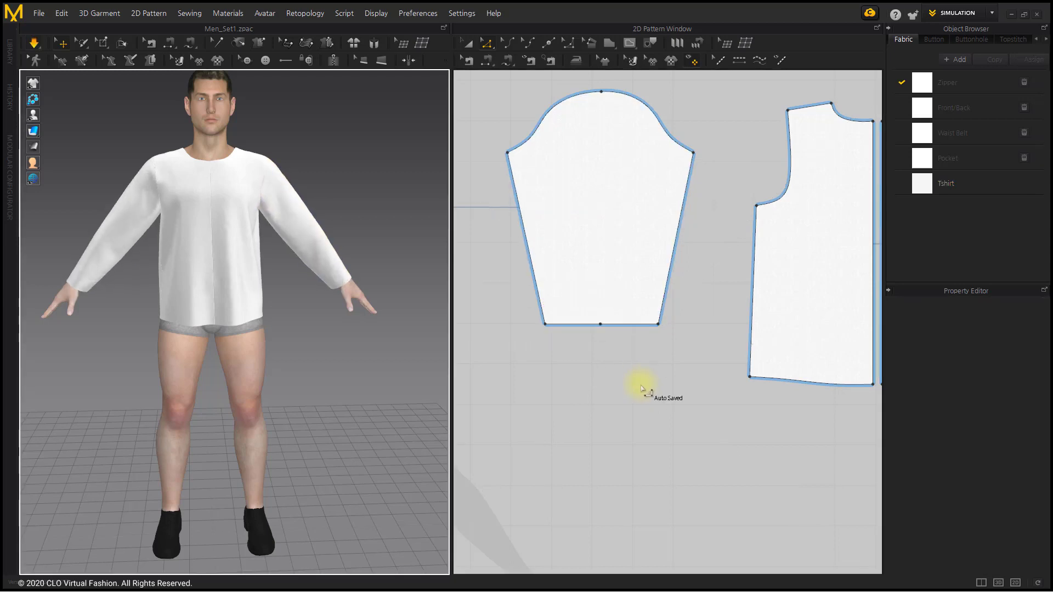
- Let the shortened sleeves settle on the avatar and stop the simulation
click(468, 42)
scroll(606, 376, down, 3)
scroll(635, 369, down, 3)
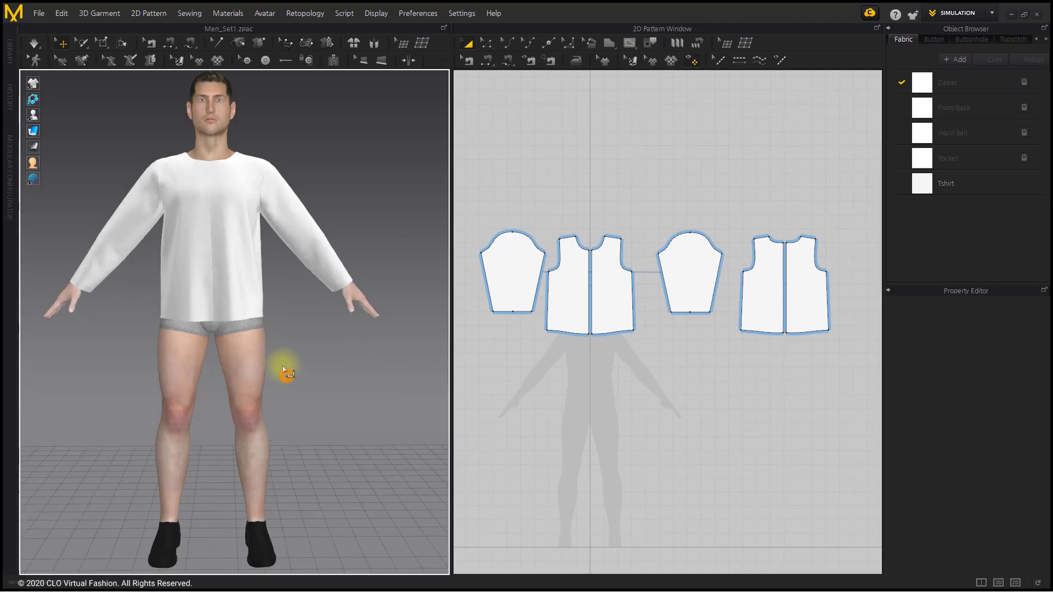
mouse_move(282, 369)
right_down()
mouse_move(437, 366)
mouse_move(285, 367)
right_up()
scroll(306, 353, down, 1)
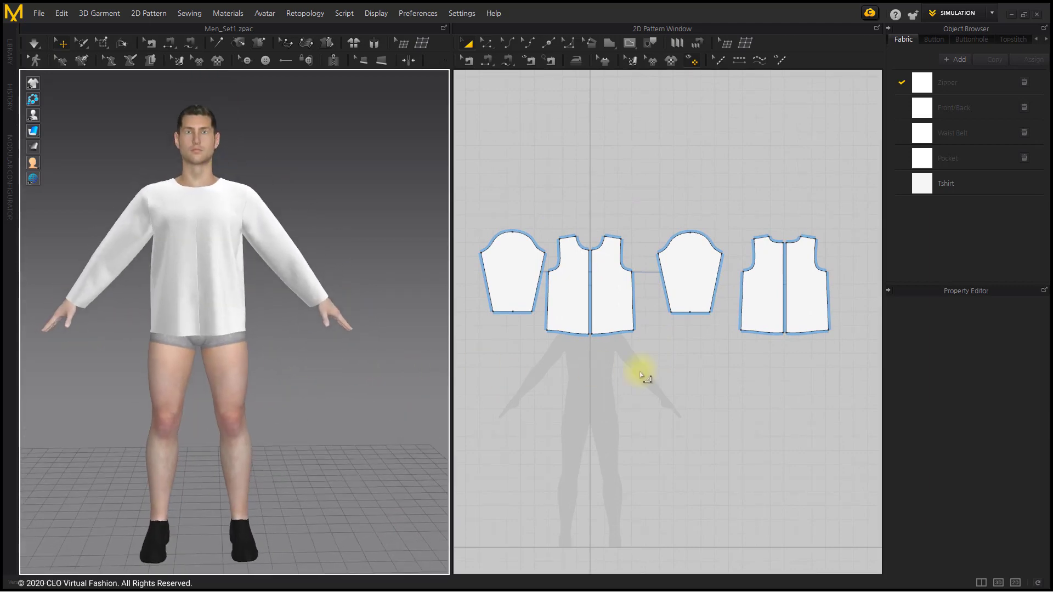
- Copy all the shirt's pattern pieces, paste the duplicate beside the avatar in 3D and deactivate it
scroll(658, 389, down, 2)
drag(516, 277, 516, 276)
scroll(258, 306, down, 3)
middle_drag(254, 307, 234, 314)
scroll(207, 284, up, 1)
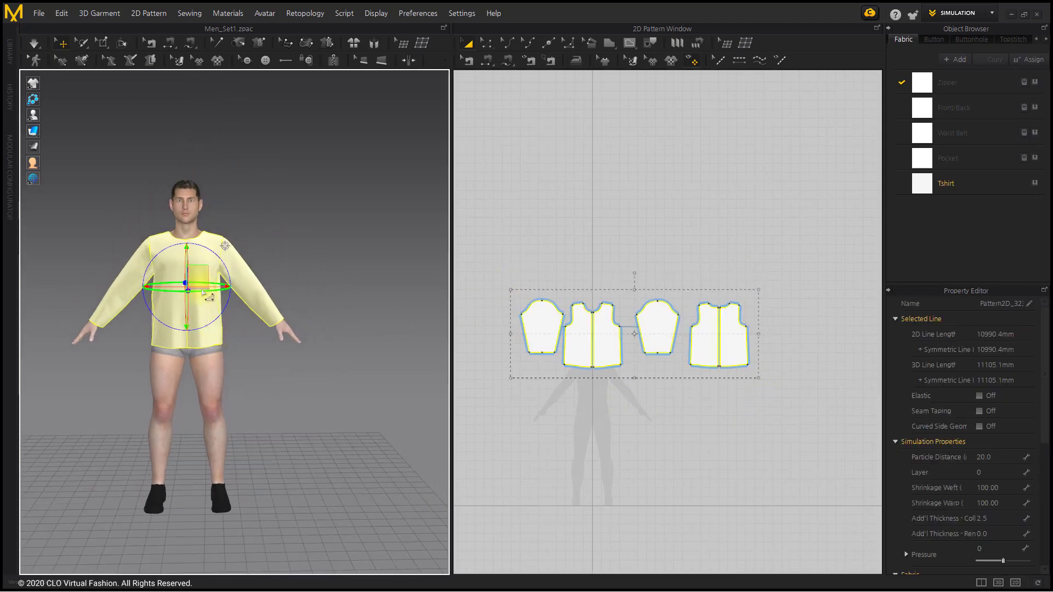
key(ctrl+v)
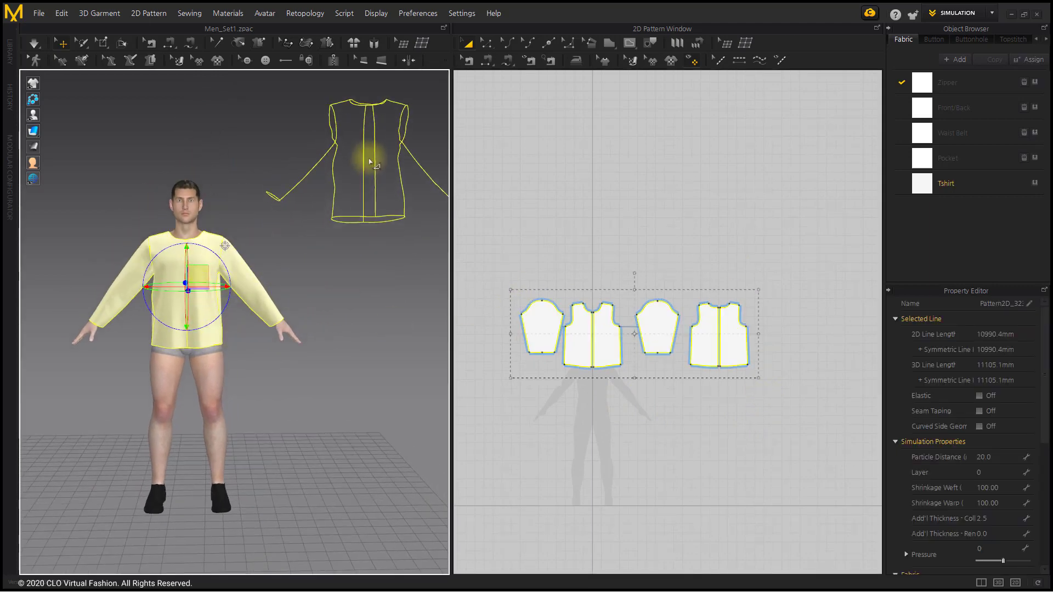
click(369, 159)
right_click(369, 157)
click(424, 91)
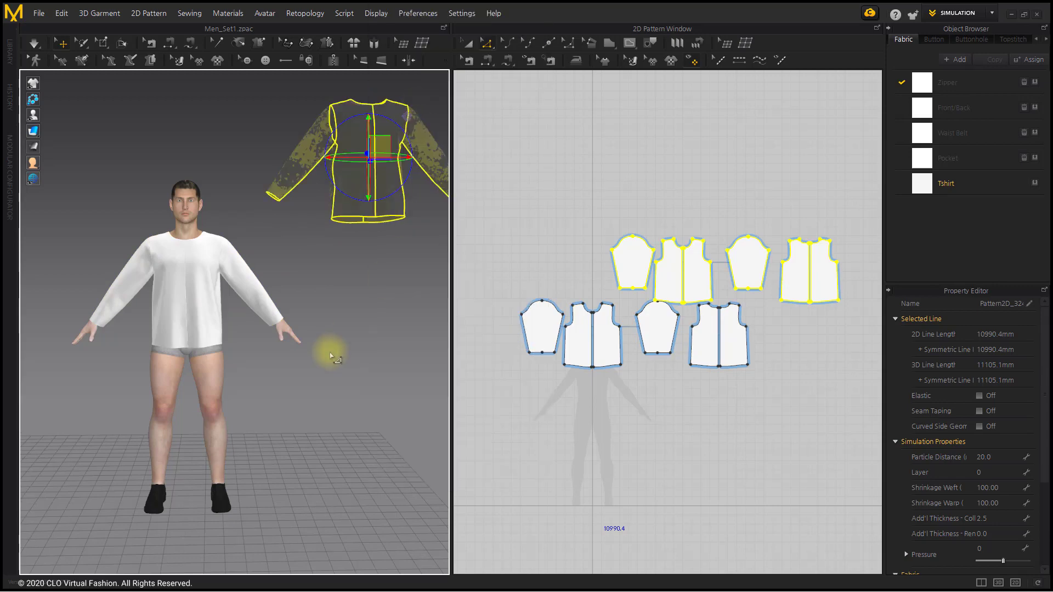
click(368, 331)
- Move the duplicate pattern set up in the 2D pattern area, clear of the original pieces
click(468, 42)
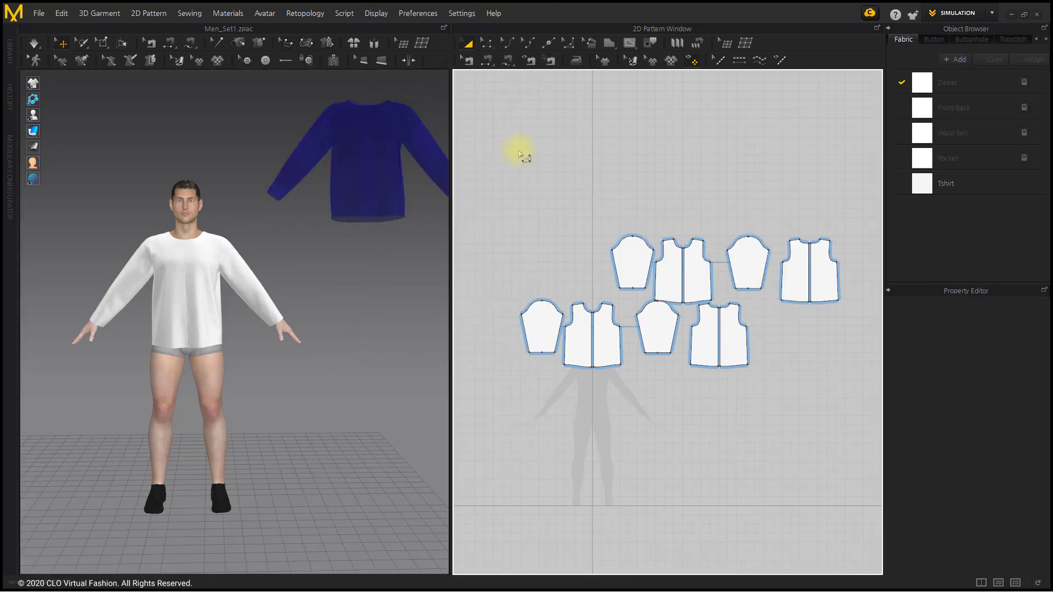
drag(859, 294, 859, 297)
drag(661, 297, 734, 207)
click(629, 413)
- Move the original pattern set down so the front pieces sit over the torso of the avatar silhouette
middle_drag(587, 443, 613, 359)
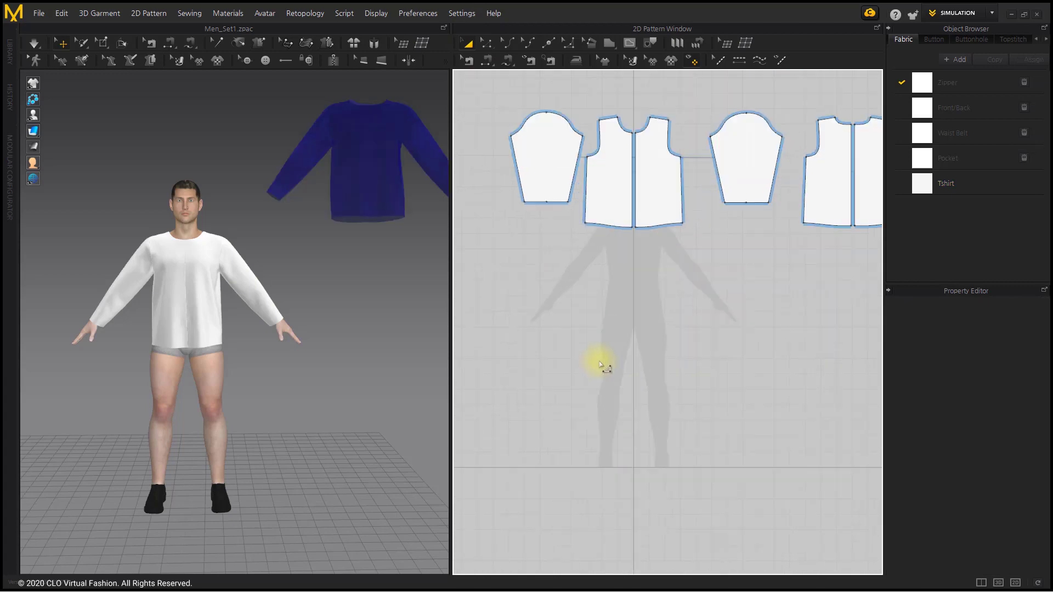
middle_drag(599, 373, 561, 407)
scroll(570, 398, down, 2)
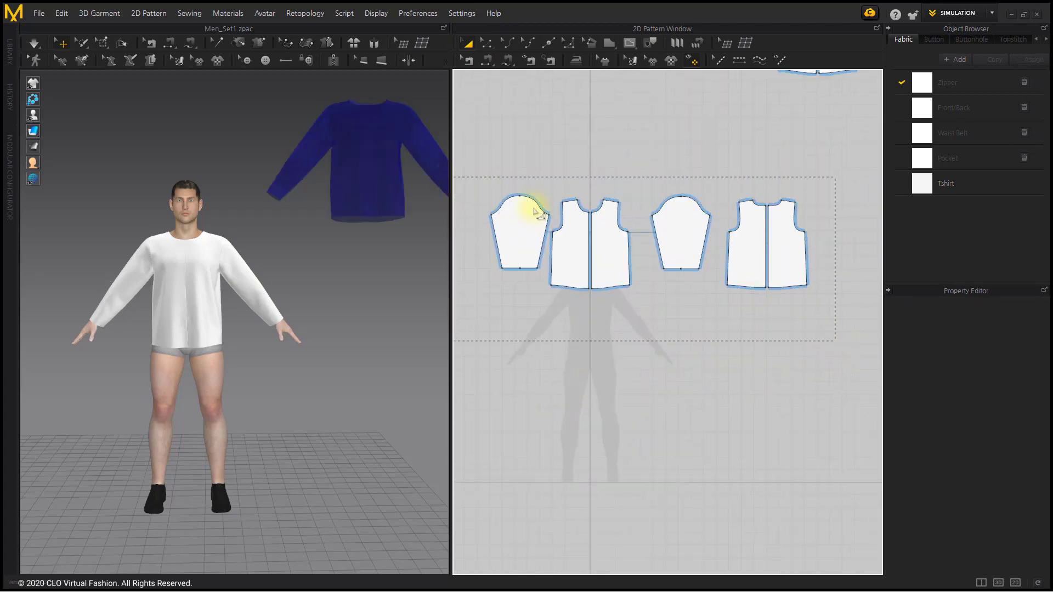
drag(584, 234, 616, 308)
click(634, 416)
- Draw an upright rectangular pattern piece with a perimeter of about 1114 mm above the front neckline
scroll(306, 298, up, 4)
right_drag(298, 343, 296, 352)
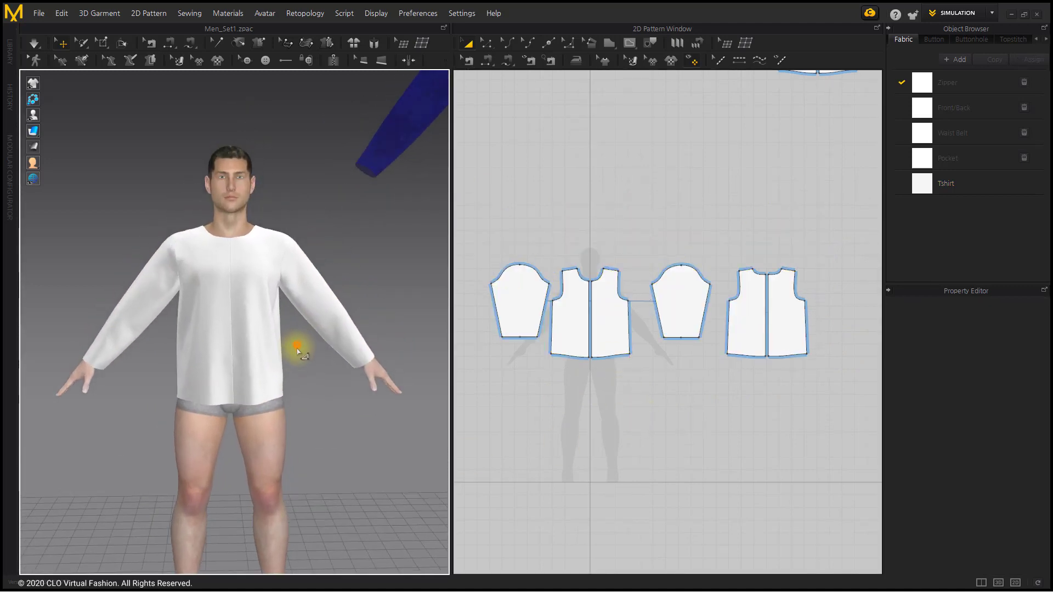
click(609, 43)
click(622, 79)
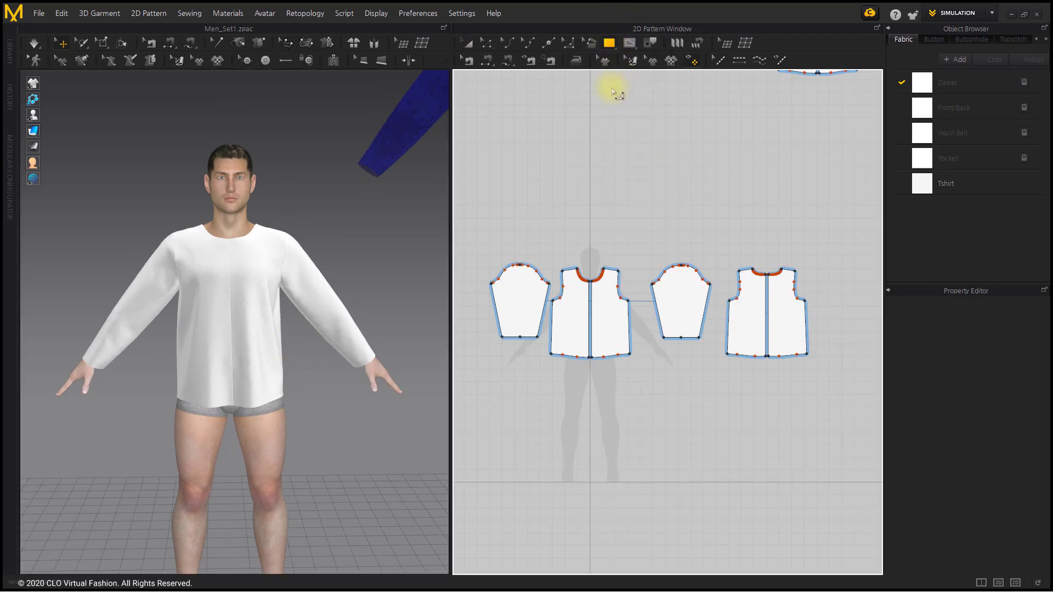
scroll(582, 252, up, 5)
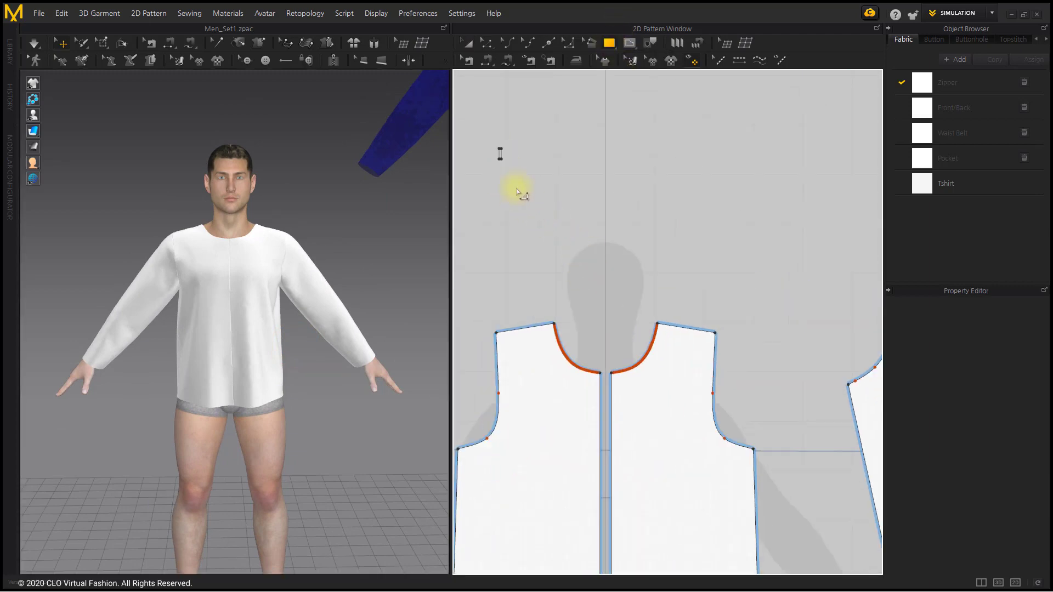
drag(550, 233, 615, 309)
click(467, 44)
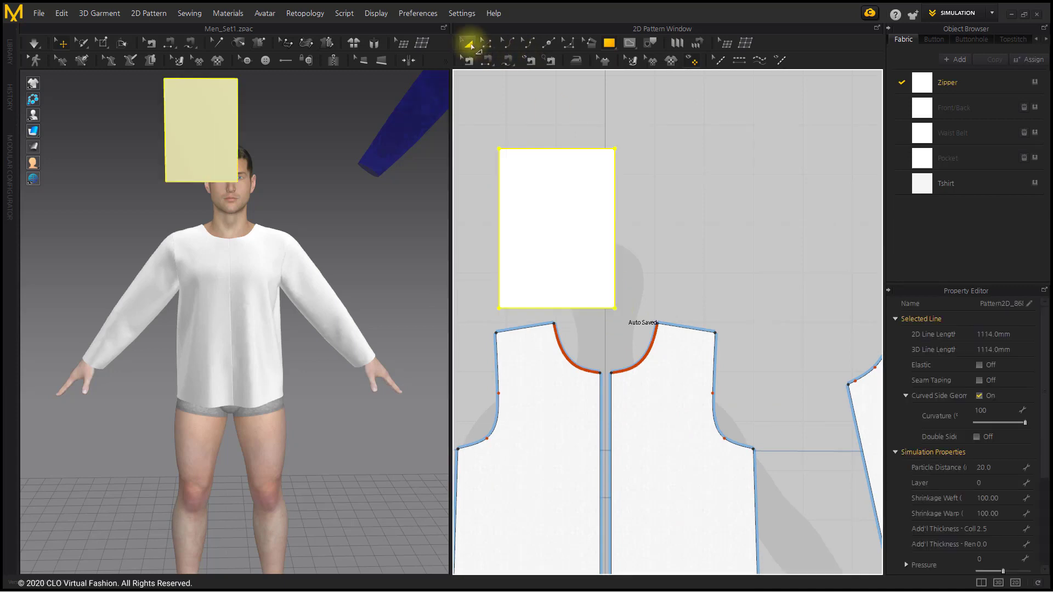
click(528, 121)
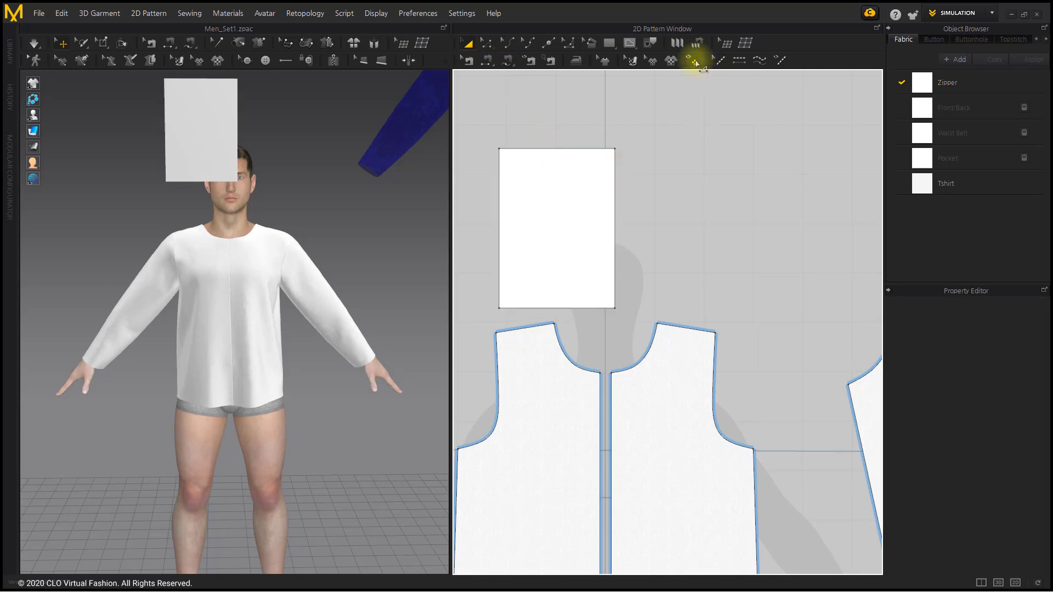
- Show the 2D patterns as see-through outlines and place the rectangle above the neckline with one edge on the centre line
click(695, 63)
scroll(651, 344, down, 4)
drag(610, 258, 607, 310)
scroll(608, 345, up, 3)
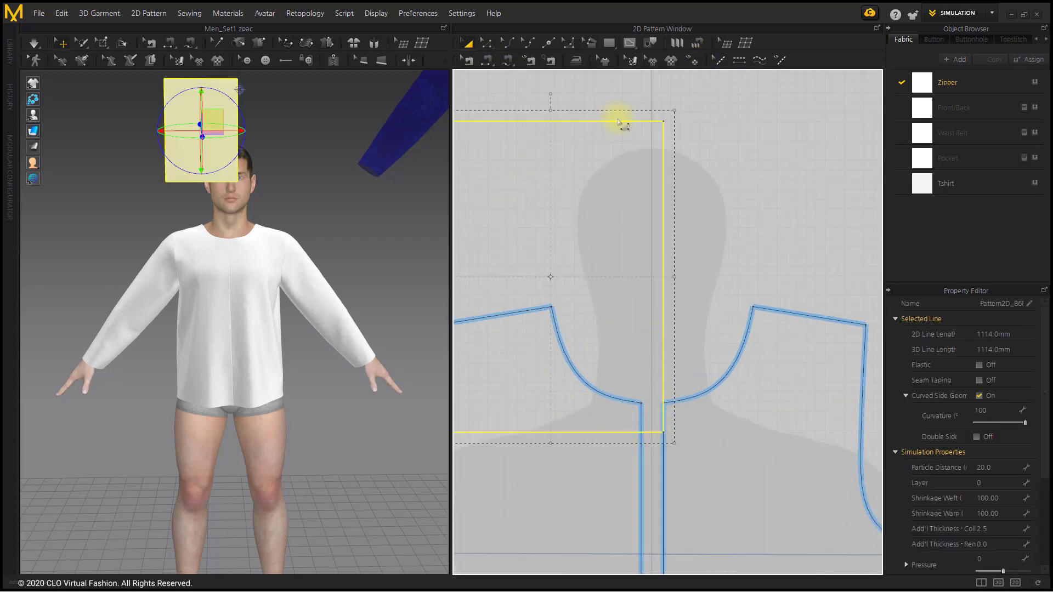
scroll(637, 265, down, 3)
right_drag(637, 266, 649, 286)
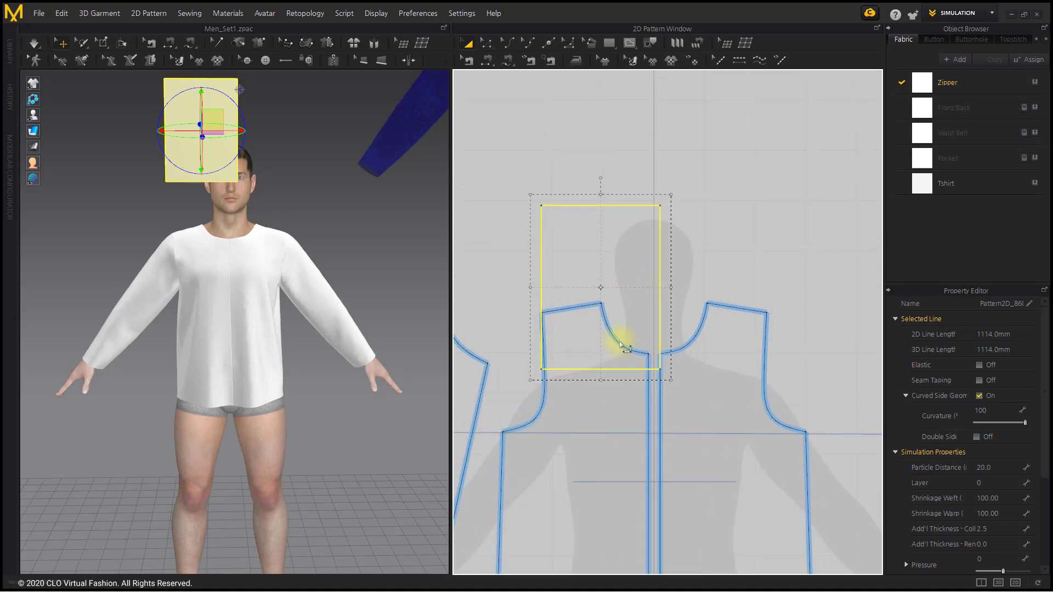
drag(627, 321, 634, 228)
click(702, 209)
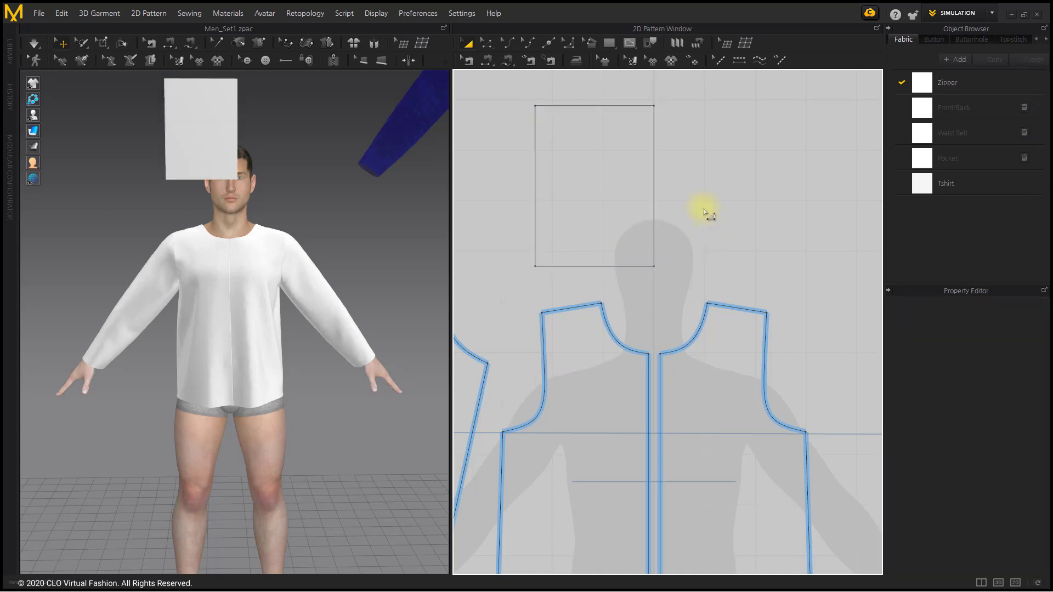
- Stretch the rectangle's top edge upward until its perimeter is about 1155 mm
right_drag(701, 207, 689, 268)
click(597, 191)
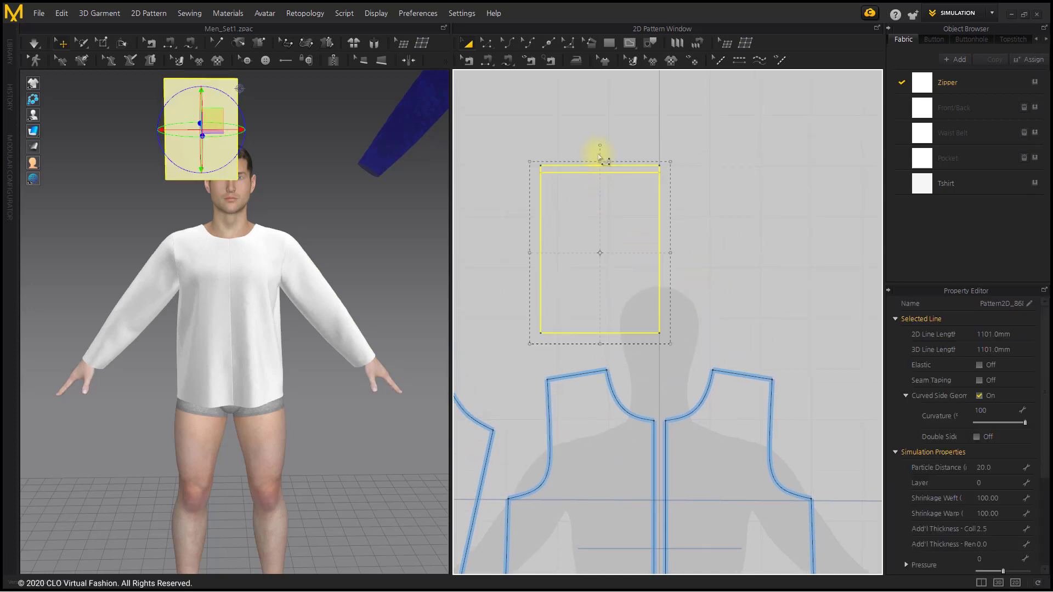
click(694, 178)
- Show the avatar's arrangement points and wrap the rectangle around the side of the head at the Head_L point
right_drag(230, 229, 329, 256)
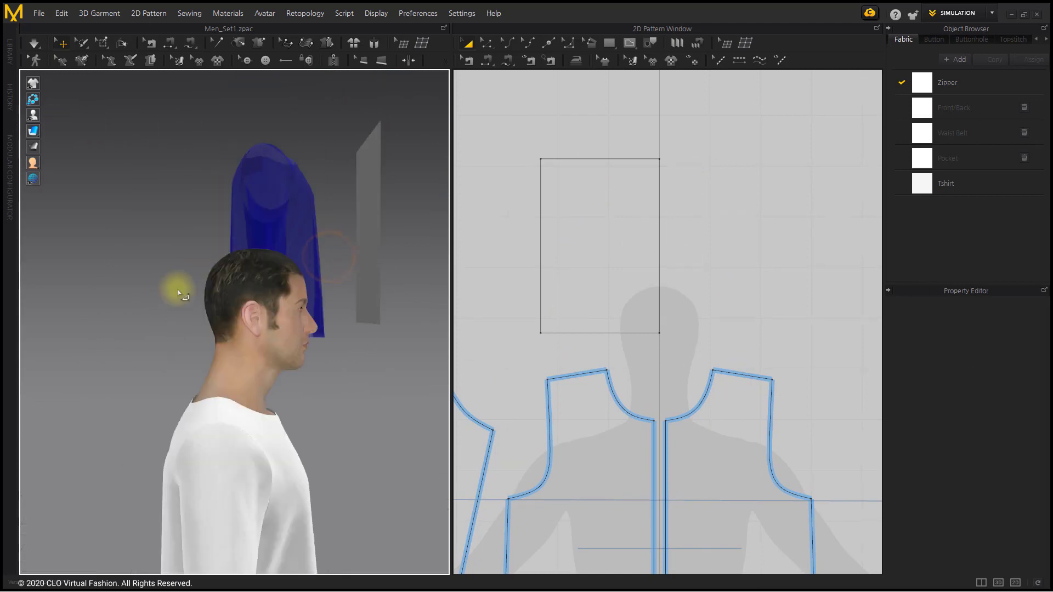
mouse_move(34, 120)
click(81, 115)
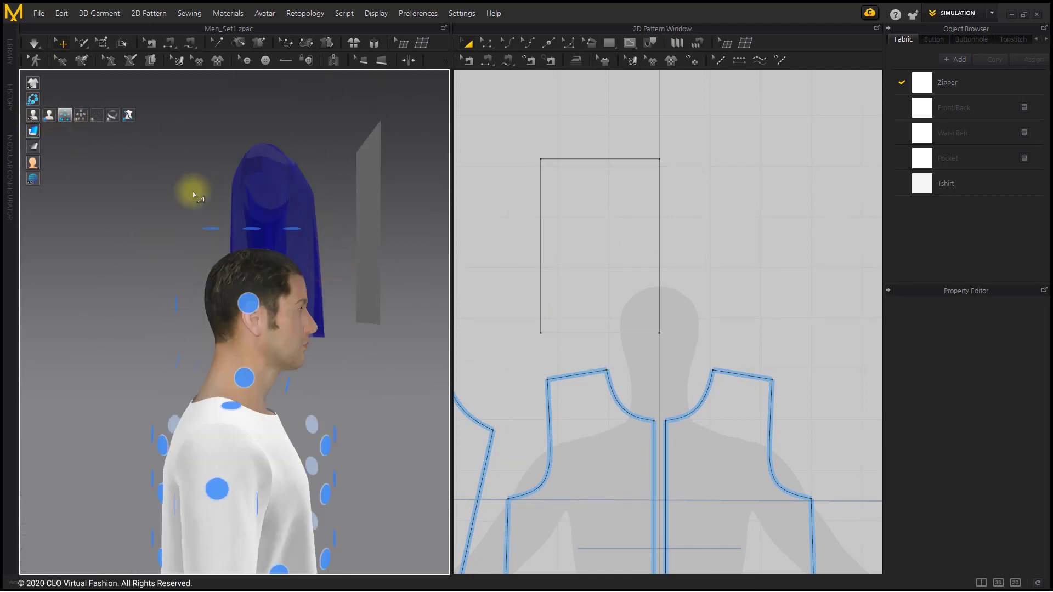
click(368, 244)
click(248, 303)
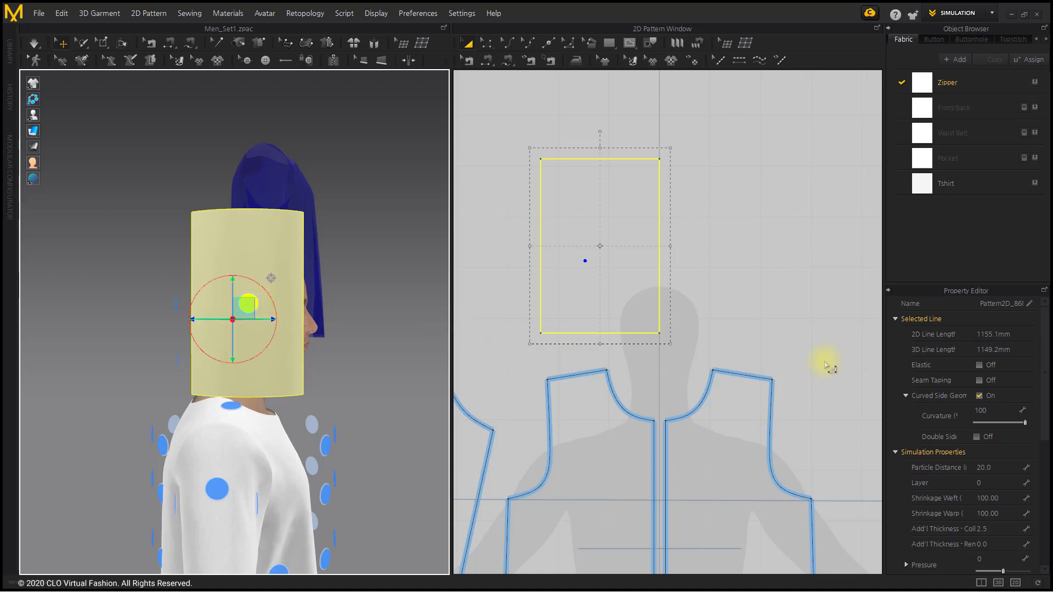
- Lower the rectangle on the head by setting its arrangement Position Y to 29, and hide the arrangement points
drag(986, 284, 986, 202)
scroll(984, 428, down, 5)
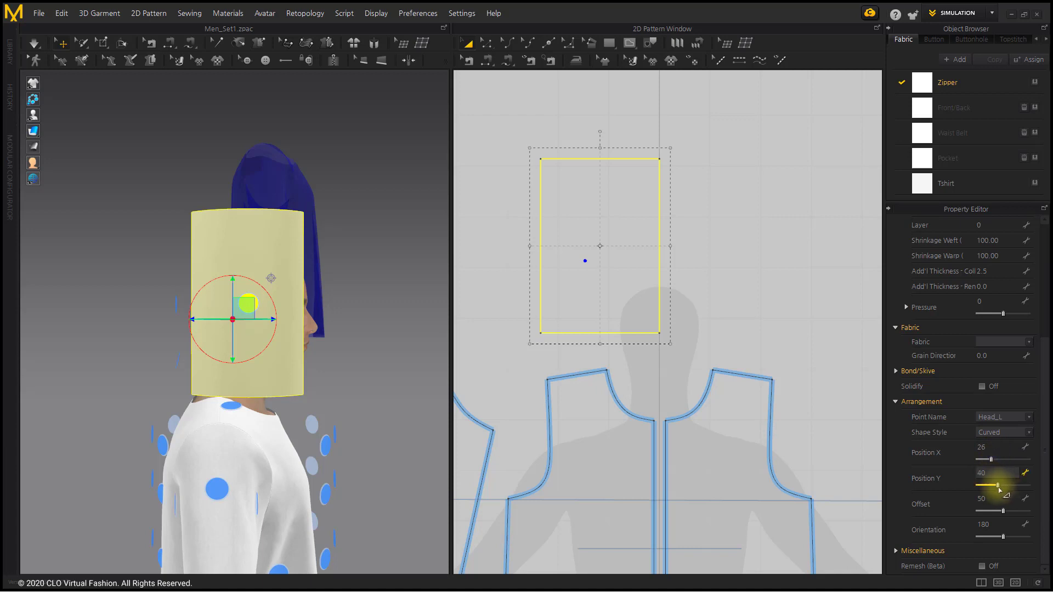
drag(999, 490, 993, 488)
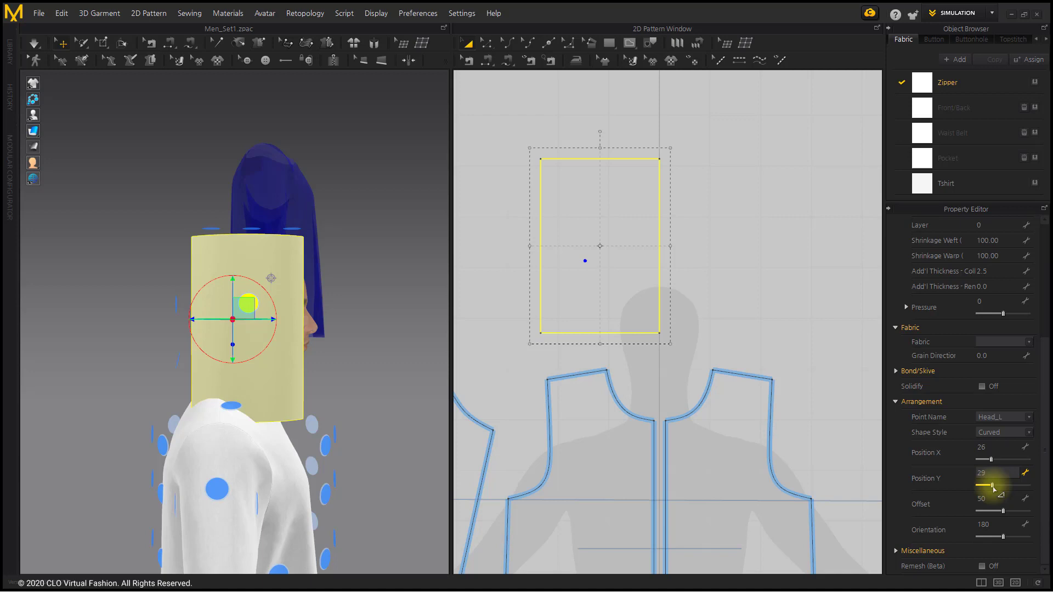
click(387, 357)
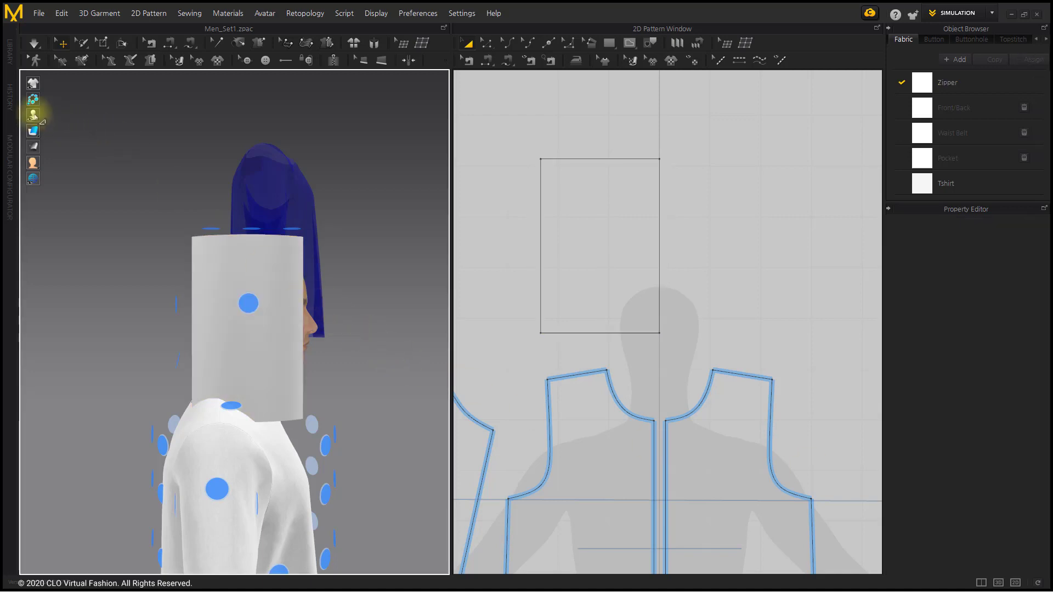
mouse_move(33, 114)
click(65, 118)
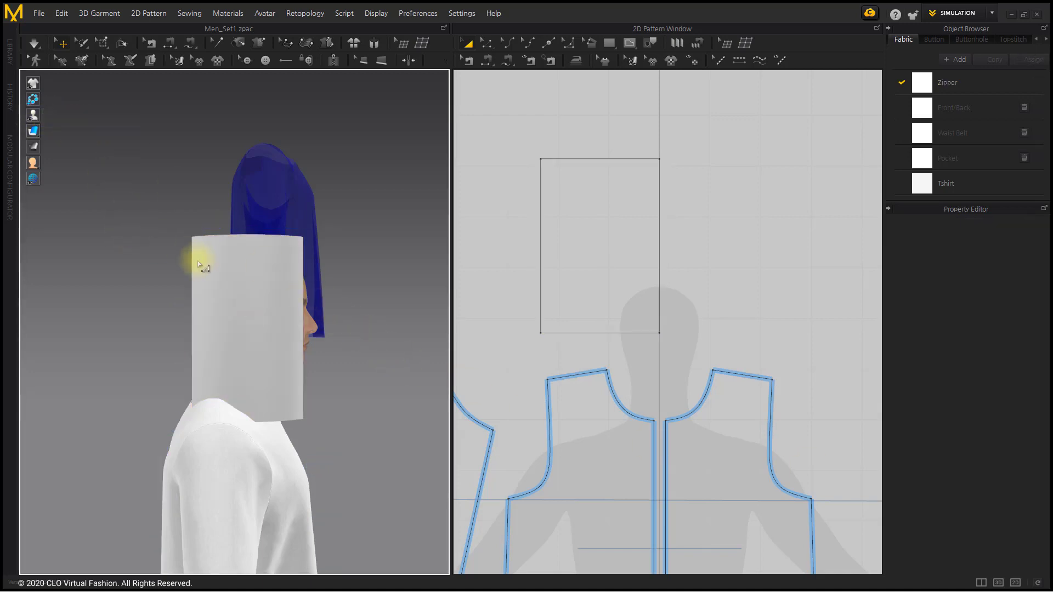
right_drag(176, 252, 169, 247)
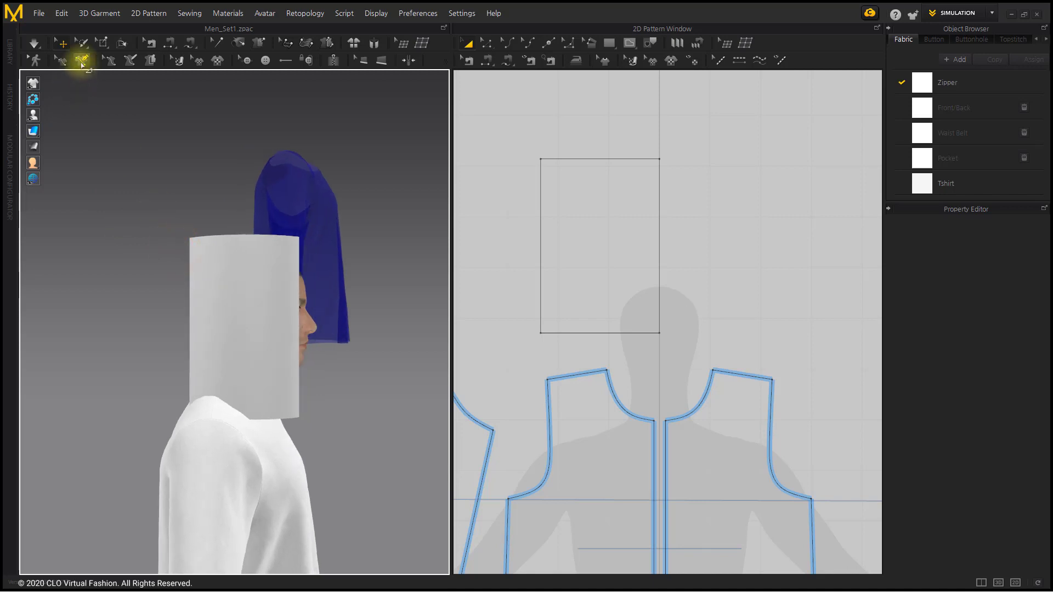
- Trace the hood outline on the wrapped rectangle with the 3D Pen: about 430 mm over the crown and back, about 193 mm along the neckline
click(81, 59)
click(45, 131)
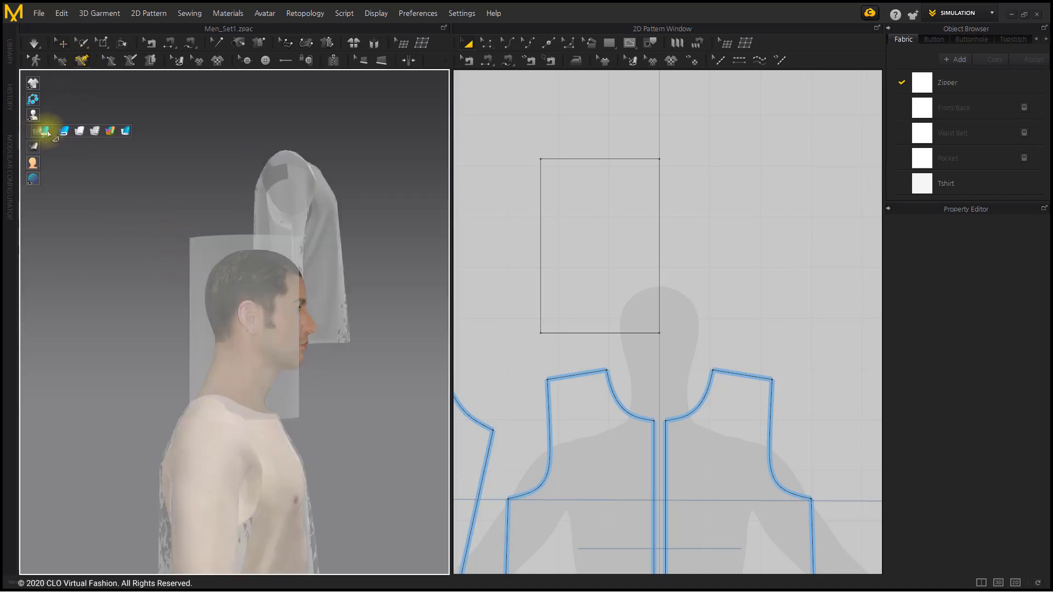
mouse_move(198, 330)
right_down()
mouse_move(220, 336)
mouse_move(204, 330)
right_up()
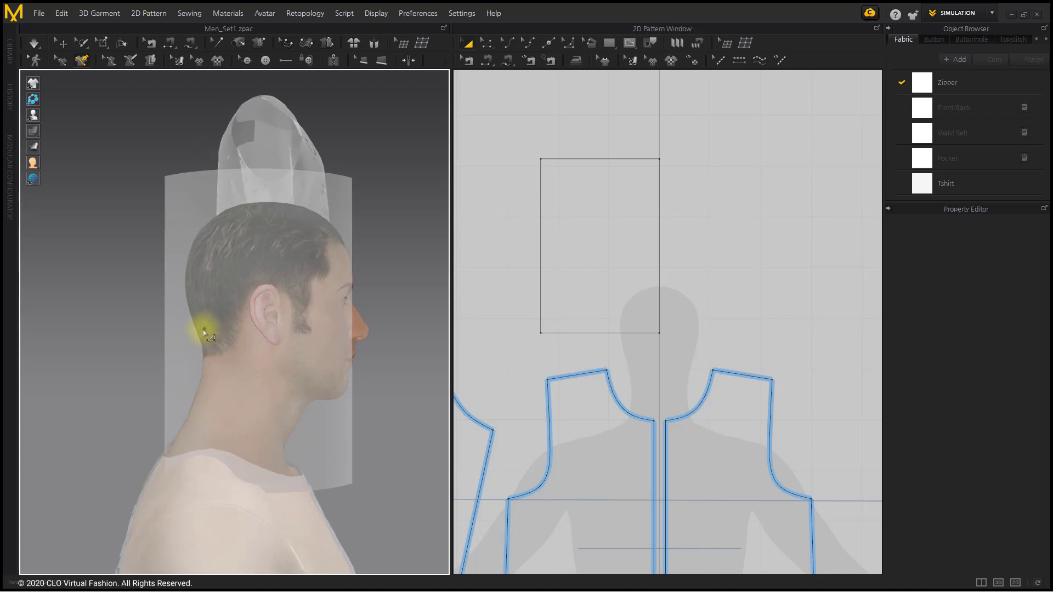
click(352, 209)
click(285, 202)
click(219, 214)
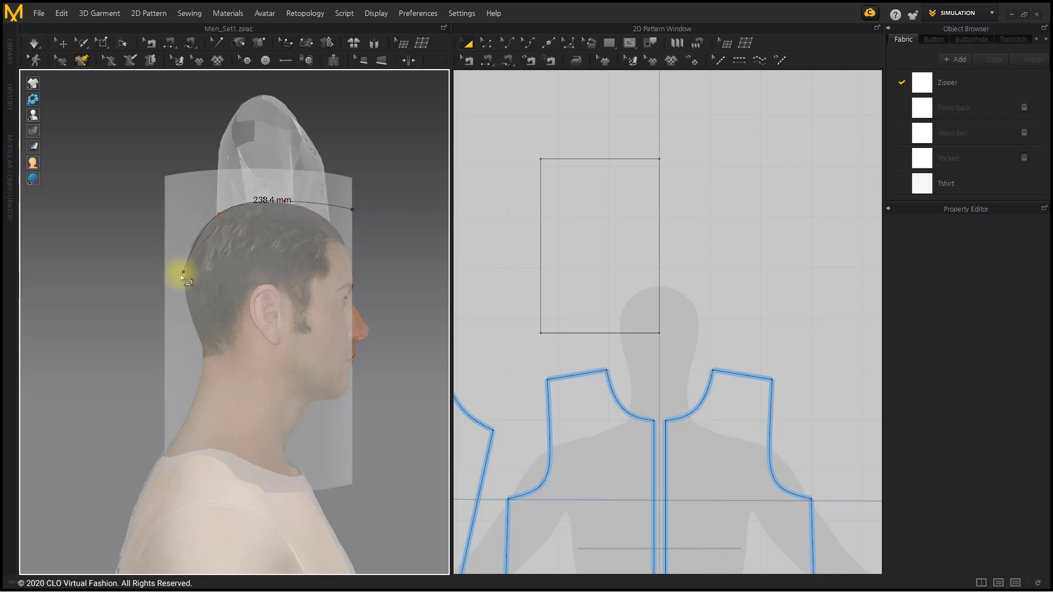
click(184, 272)
click(180, 336)
right_drag(208, 462, 194, 456)
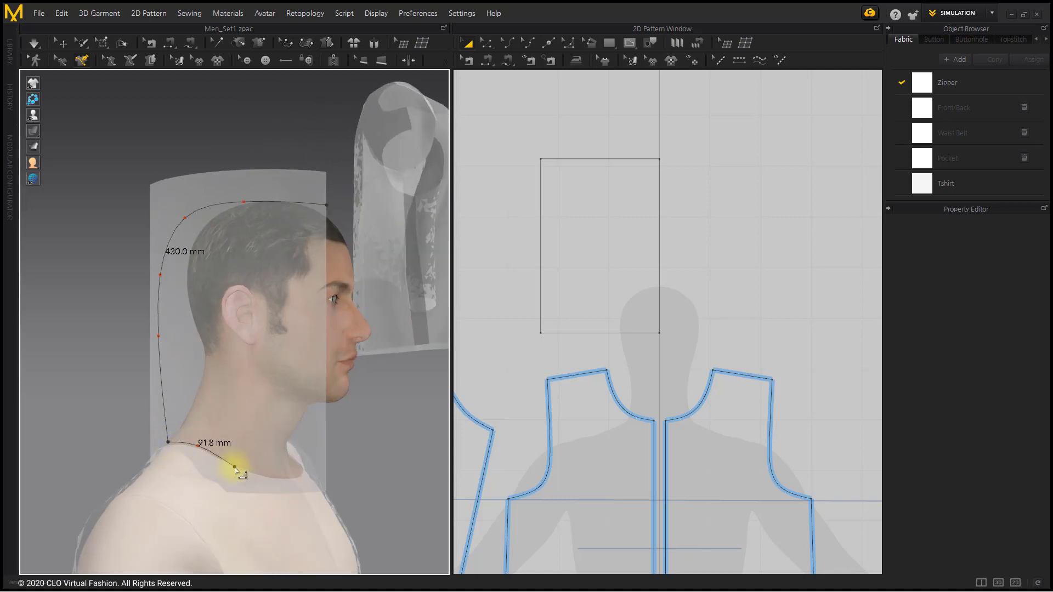
double_click(333, 480)
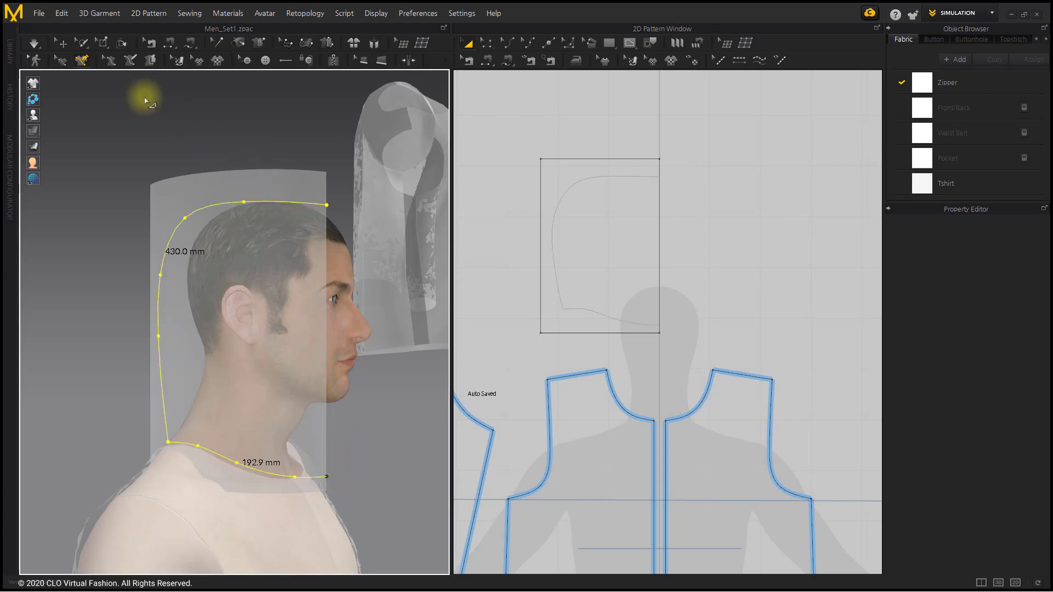
- Pull the curve point at the upper back of the hood line slightly inward, making the curve about 426 mm long
click(58, 61)
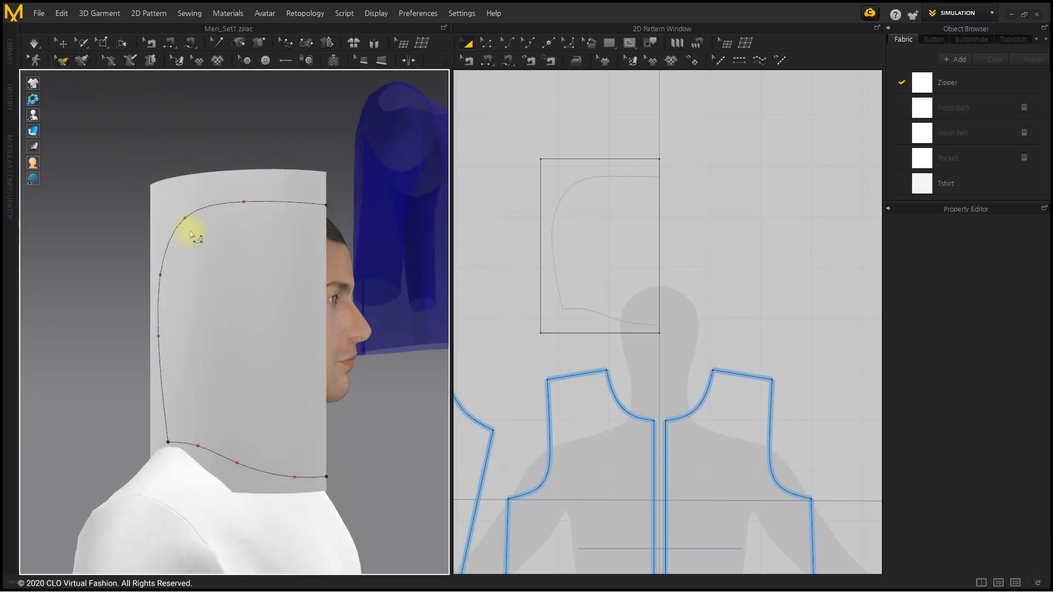
right_drag(193, 241, 212, 247)
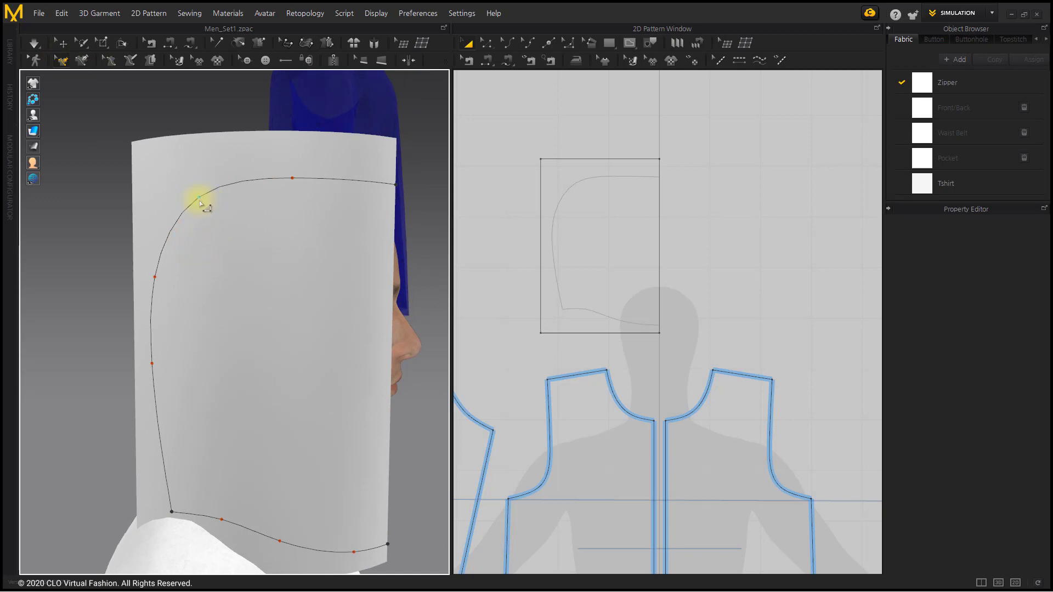
drag(210, 215, 214, 222)
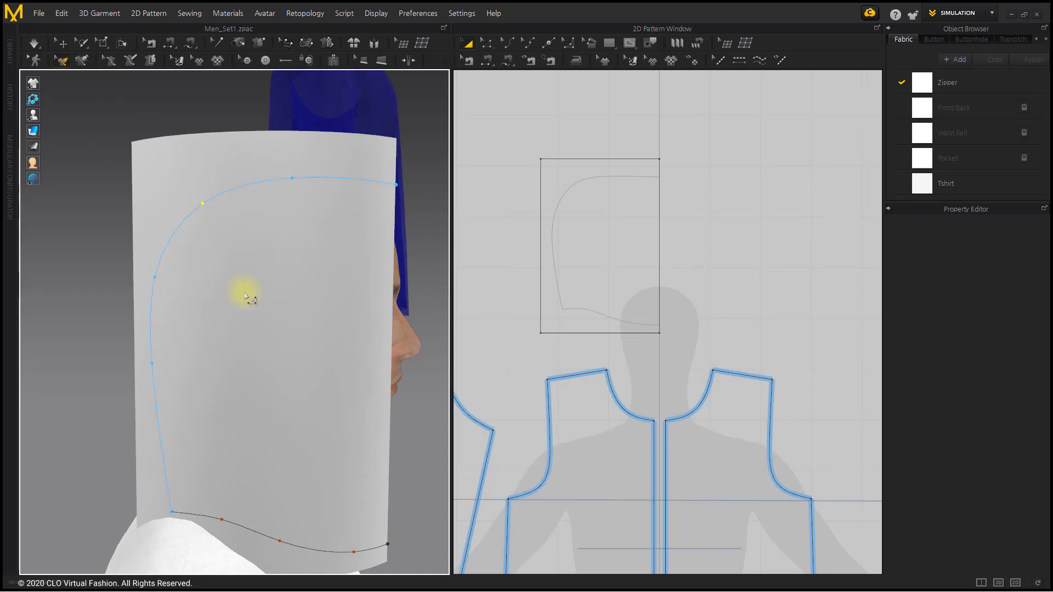
middle_drag(244, 296, 228, 240)
- Cut the rectangle along the drawn hood outline and delete the surplus outer piece
click(185, 150)
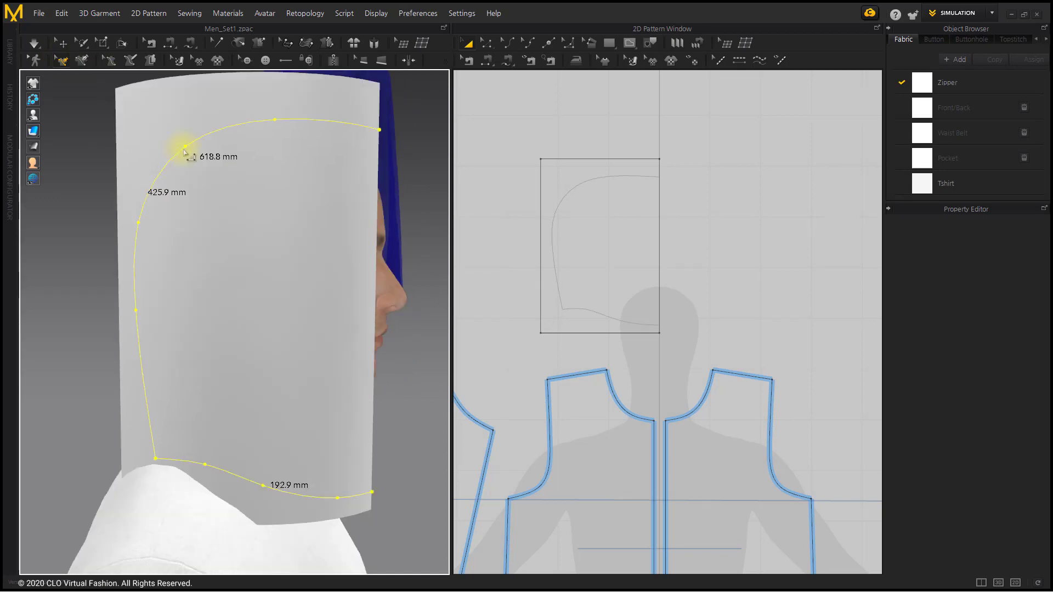
right_click(185, 150)
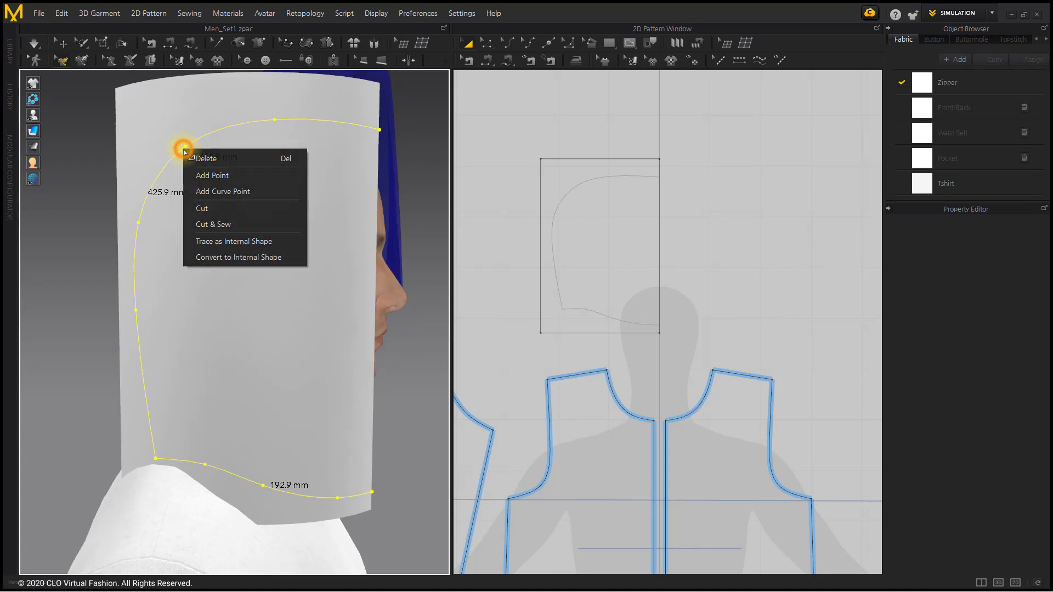
click(229, 212)
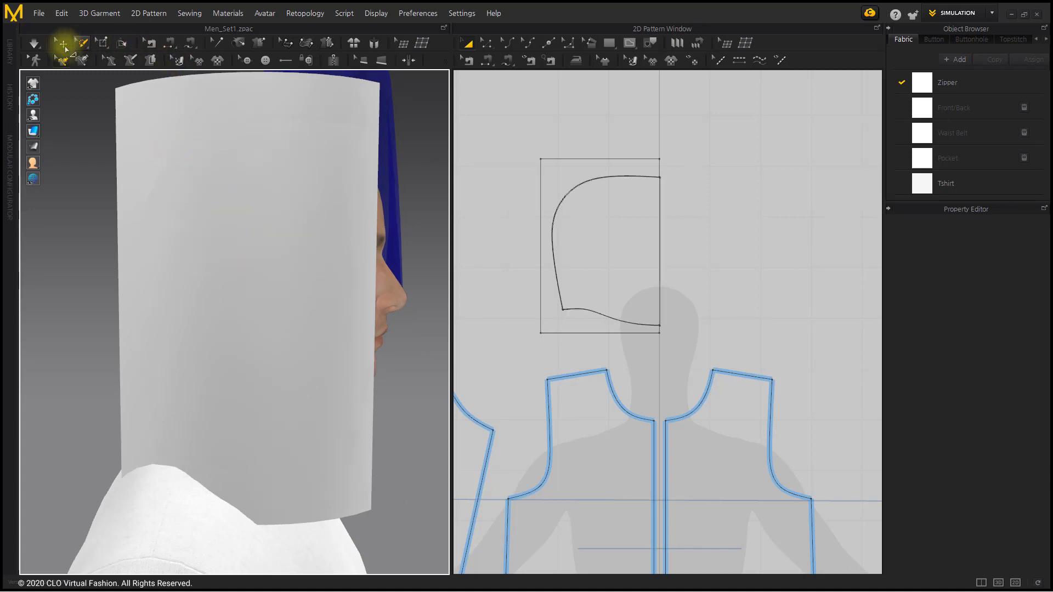
click(62, 44)
click(556, 171)
key(Delete)
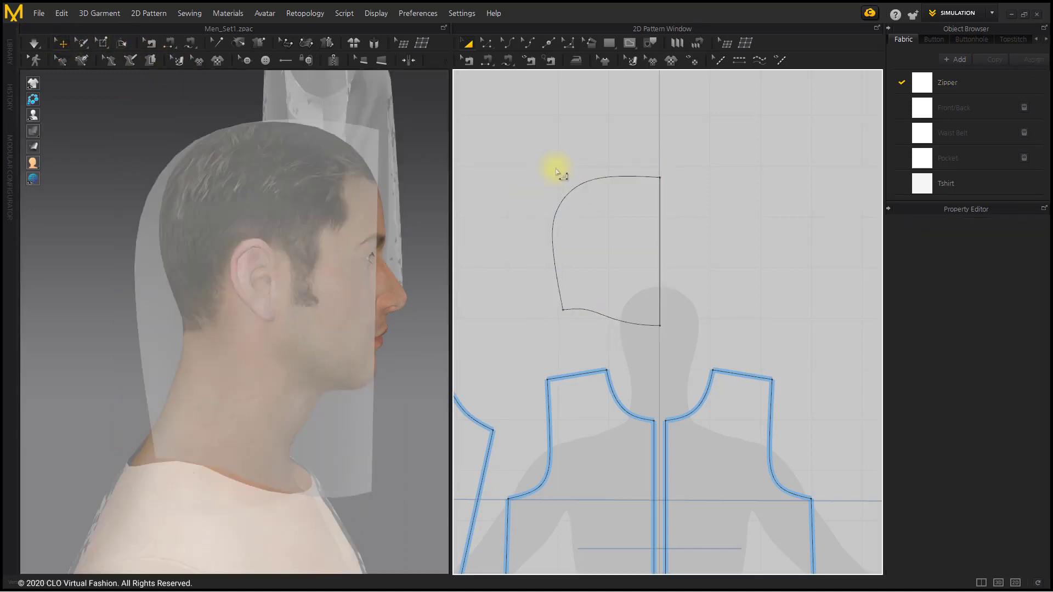
- Shift the hood half off the centre line and clone it as a symmetric pattern with sewing, about 276 mm across from it
scroll(723, 282, down, 2)
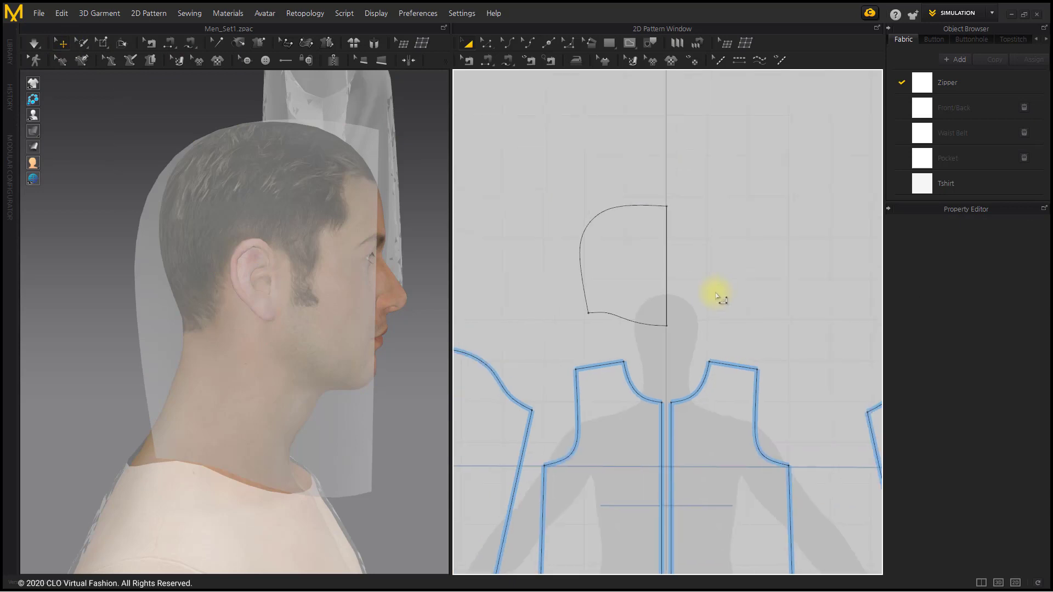
click(630, 289)
right_click(626, 271)
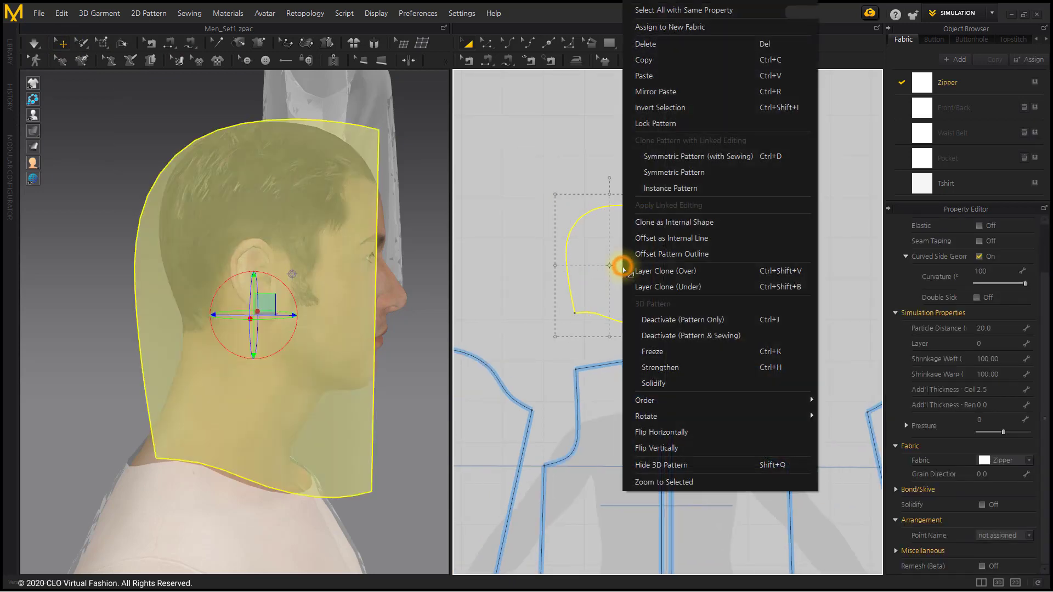
click(680, 160)
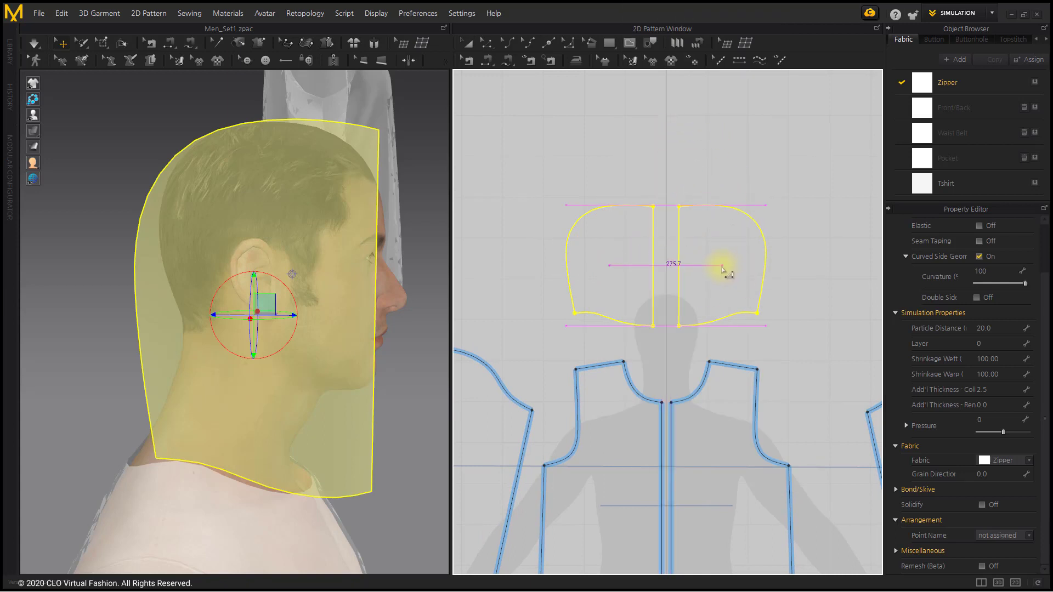
click(721, 269)
- Sew the lower edge of the hood half to both the front and back necklines of the top
scroll(788, 357, down, 2)
right_drag(788, 357, 674, 328)
middle_drag(674, 328, 656, 266)
scroll(679, 307, down, 2)
right_drag(656, 267, 648, 260)
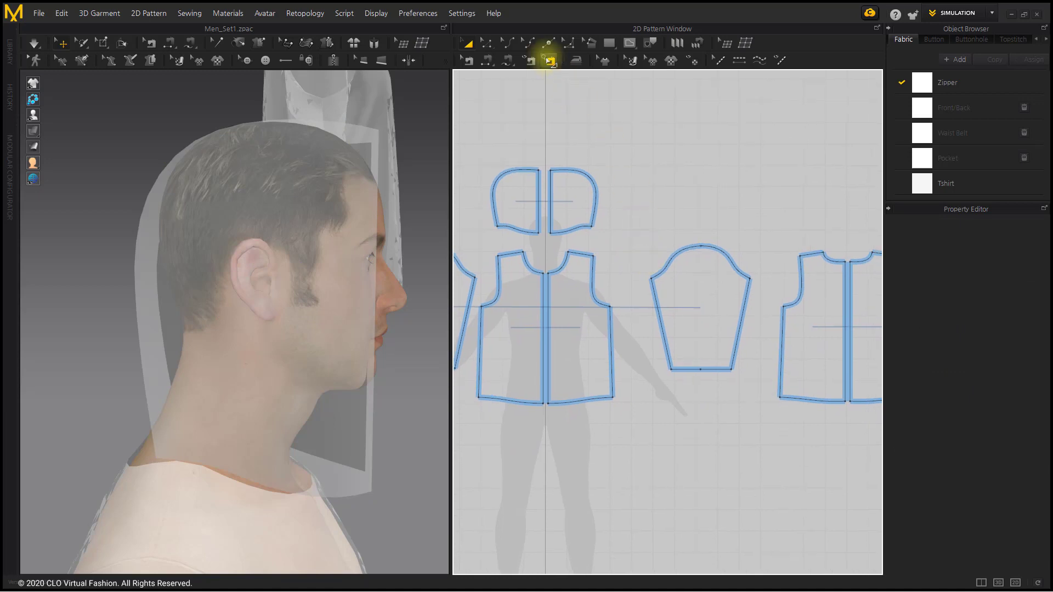
click(487, 60)
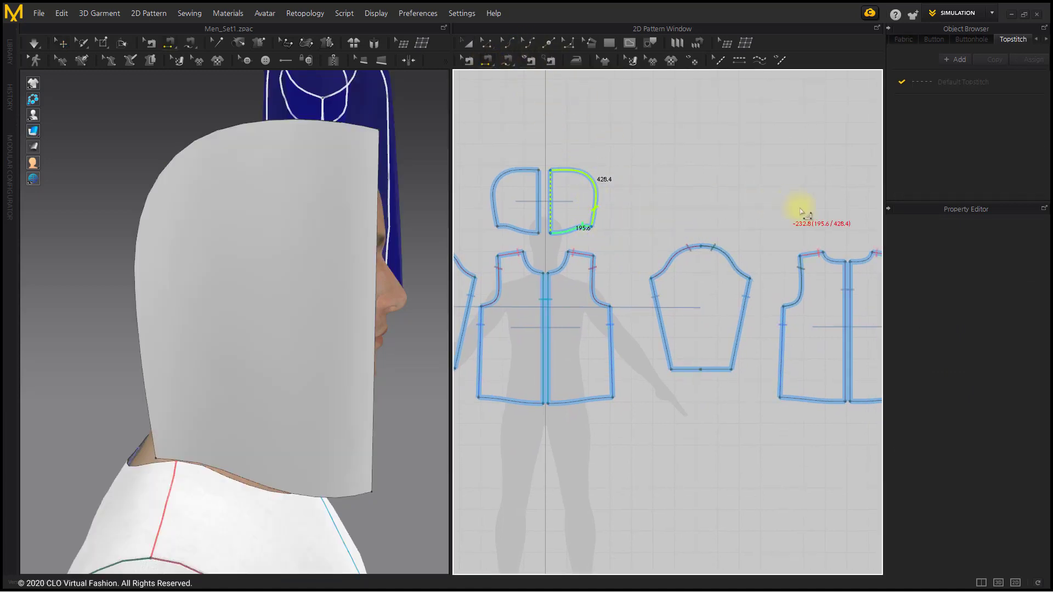
click(575, 250)
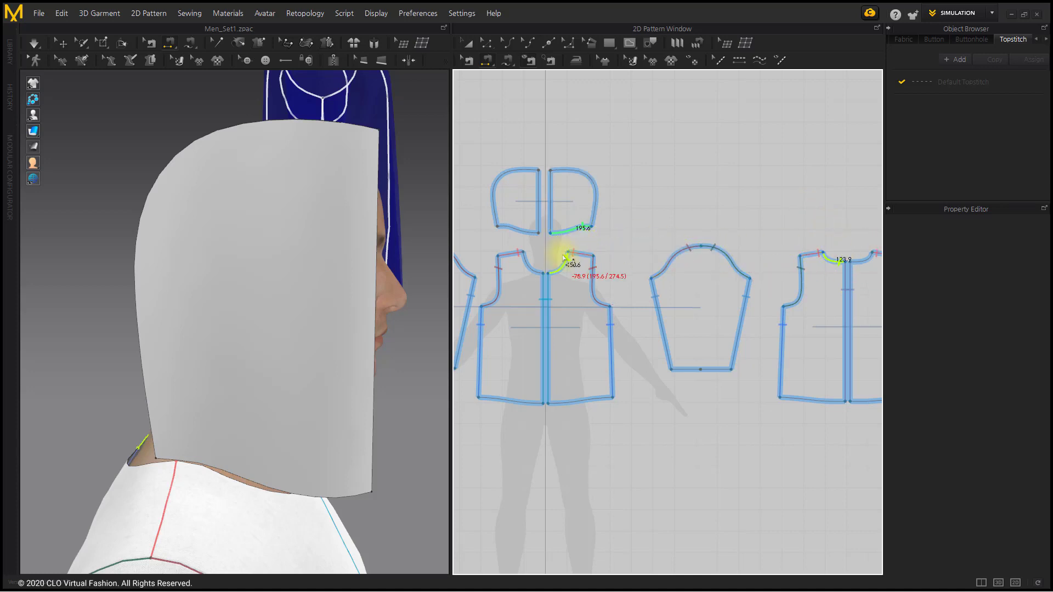
click(564, 258)
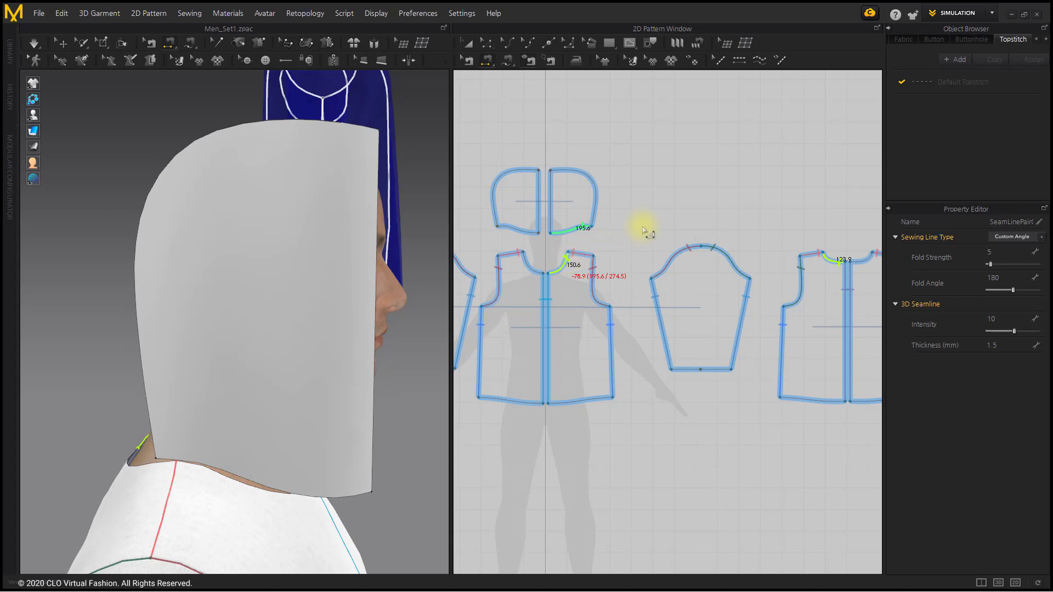
key(Return)
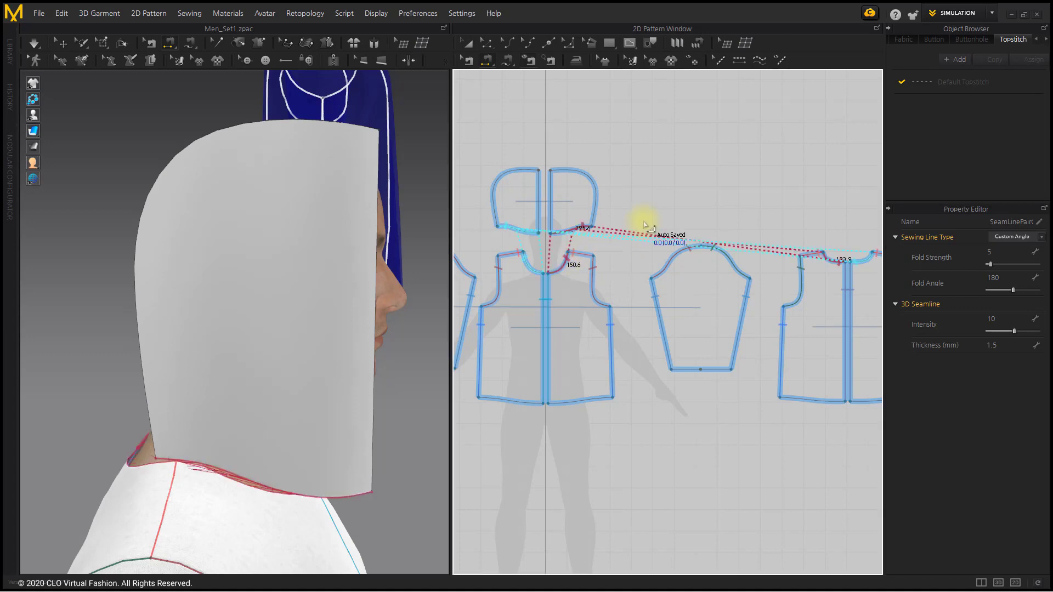
- Sew the curved top and back edges of the two hood halves together and return to the pattern transform tool
click(574, 173)
click(522, 171)
click(459, 42)
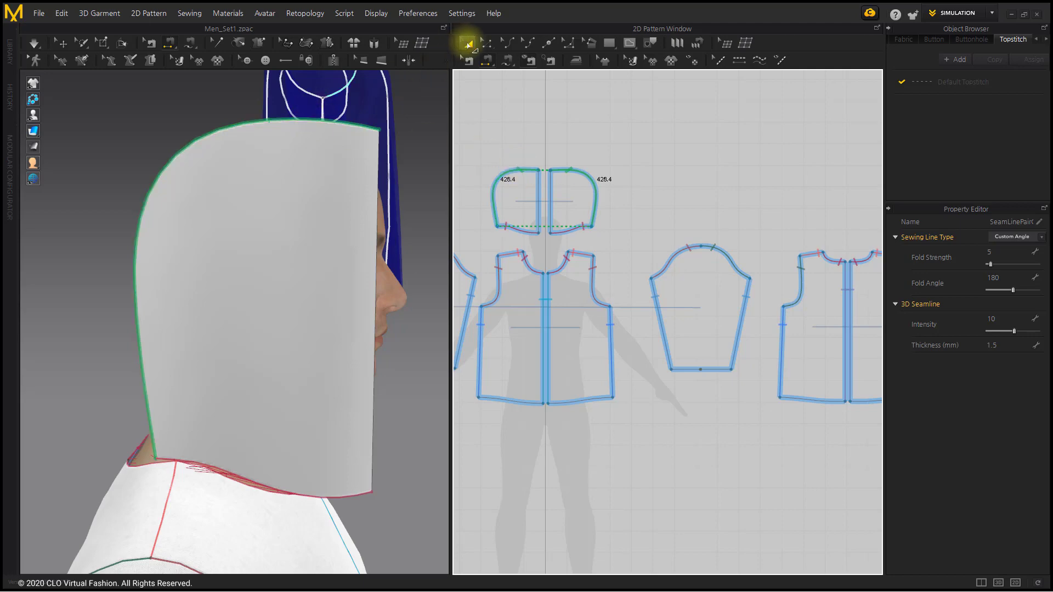
click(468, 45)
- Adjust the placement of the hood halves in 3D so they stand on either side of the head
drag(296, 312, 232, 281)
right_drag(75, 372, 238, 372)
drag(230, 371, 141, 368)
right_drag(142, 367, 228, 351)
mouse_move(229, 353)
mouse_down()
mouse_move(214, 376)
mouse_move(238, 355)
mouse_move(292, 360)
mouse_up()
right_drag(291, 360, 223, 364)
click(253, 363)
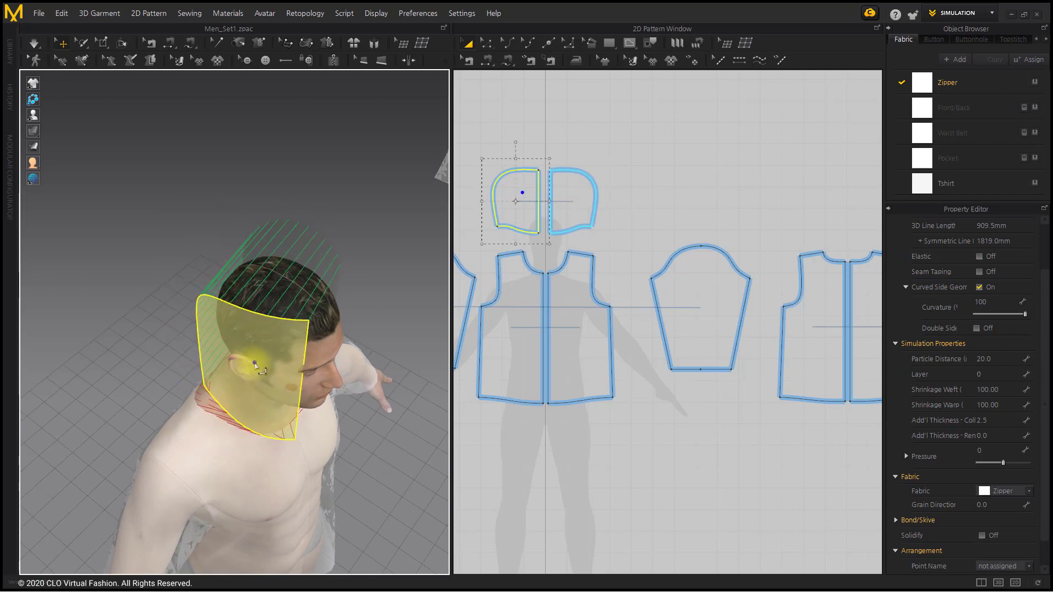
click(342, 278)
click(169, 114)
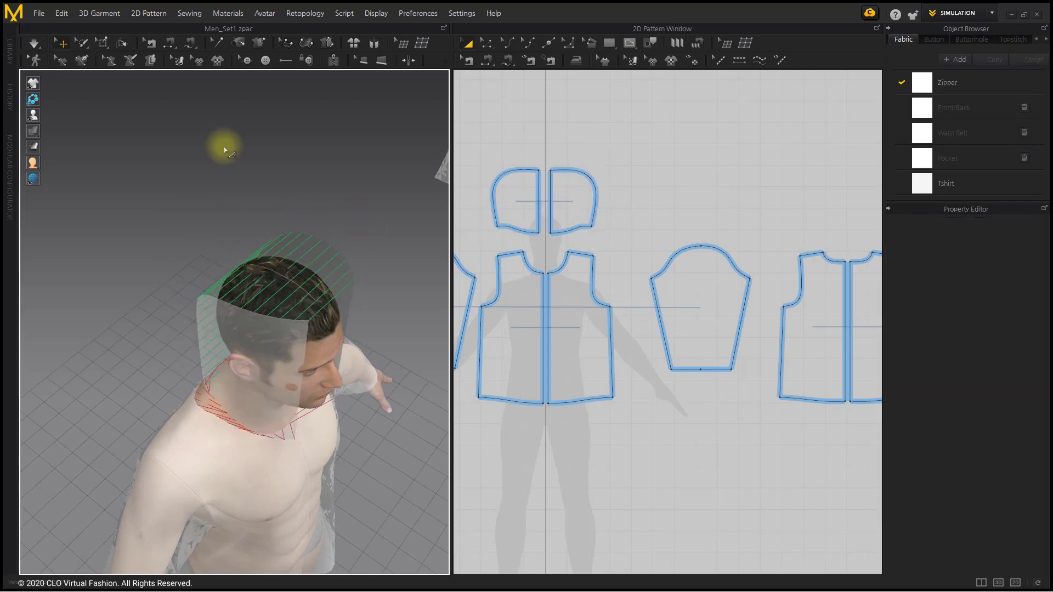
- Simulate the garment to drape the sewn hood on the head and pull its front edge into place
click(34, 43)
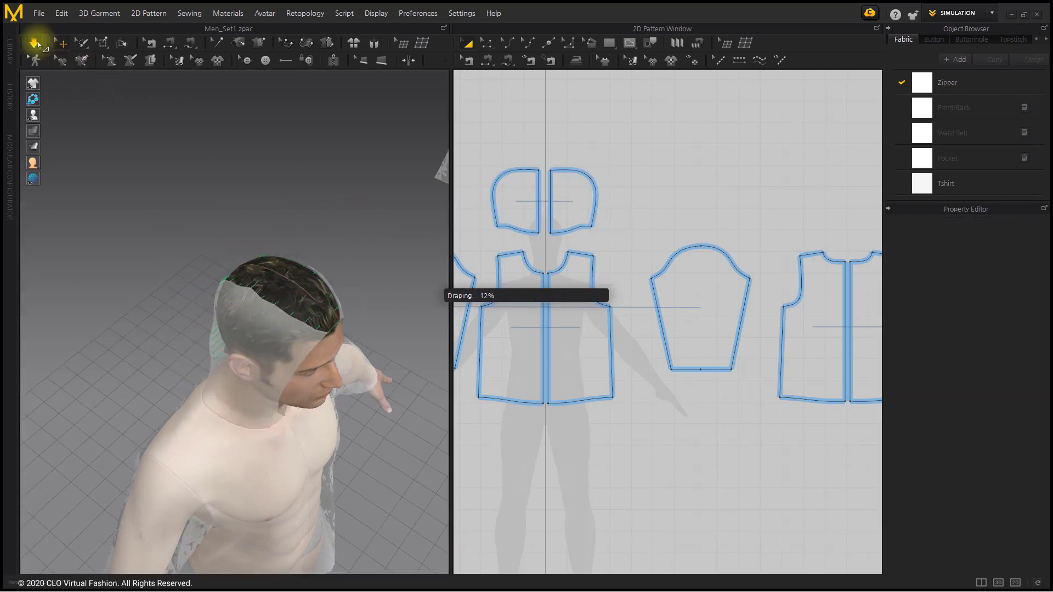
drag(312, 303, 331, 403)
scroll(330, 401, up, 2)
middle_drag(282, 324, 247, 259)
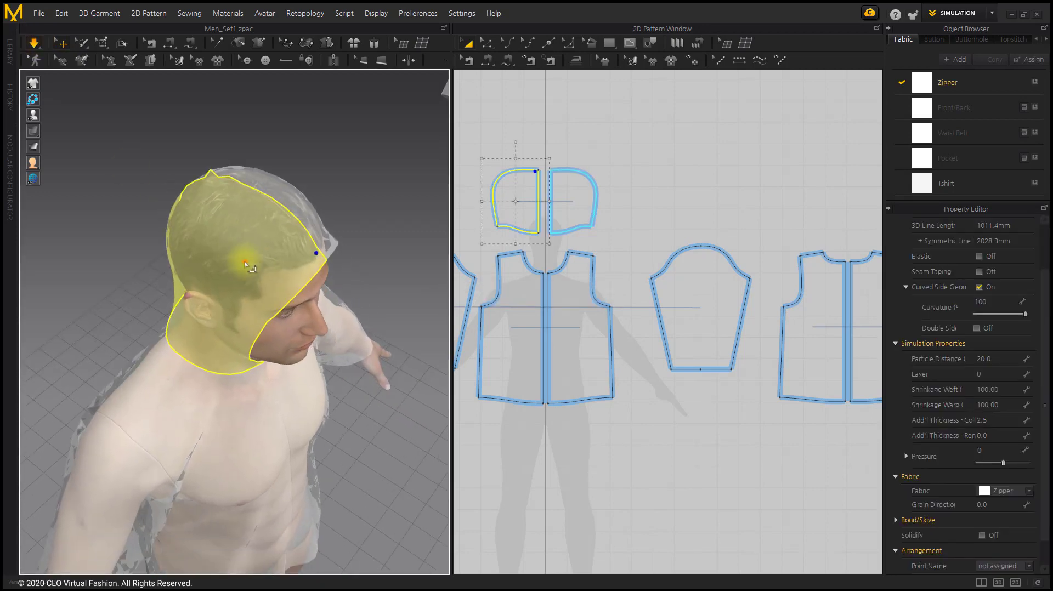
right_drag(247, 259, 284, 219)
middle_drag(285, 323, 244, 267)
right_drag(245, 269, 246, 257)
- Scale up the linked hood halves from the upper outer corner and pull the draped hood forward over the forehead
scroll(590, 233, up, 3)
middle_drag(591, 234, 673, 318)
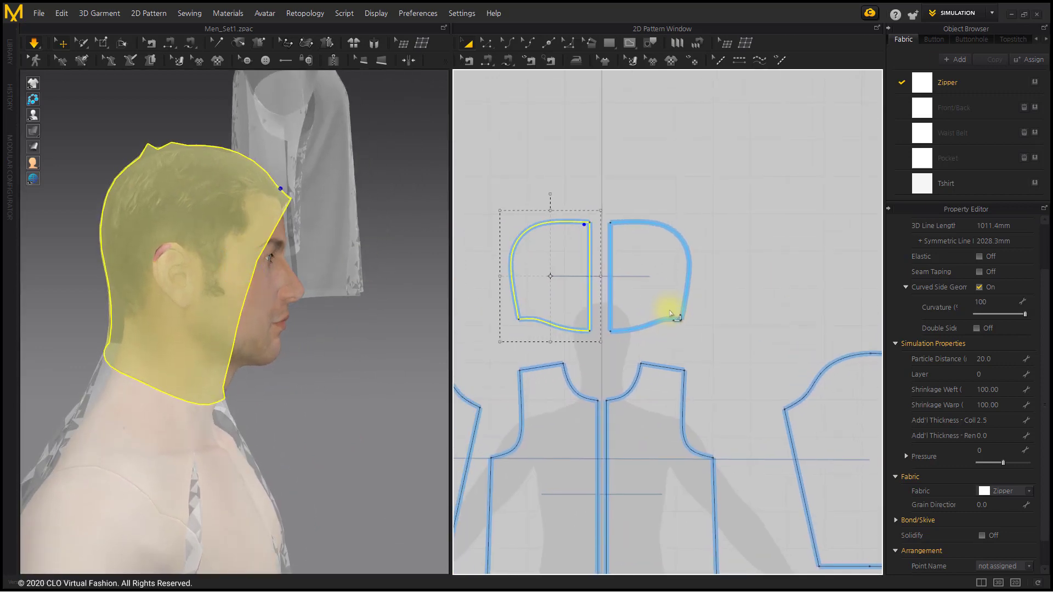
scroll(612, 294, up, 3)
click(663, 277)
middle_drag(665, 277, 661, 252)
drag(720, 159, 732, 147)
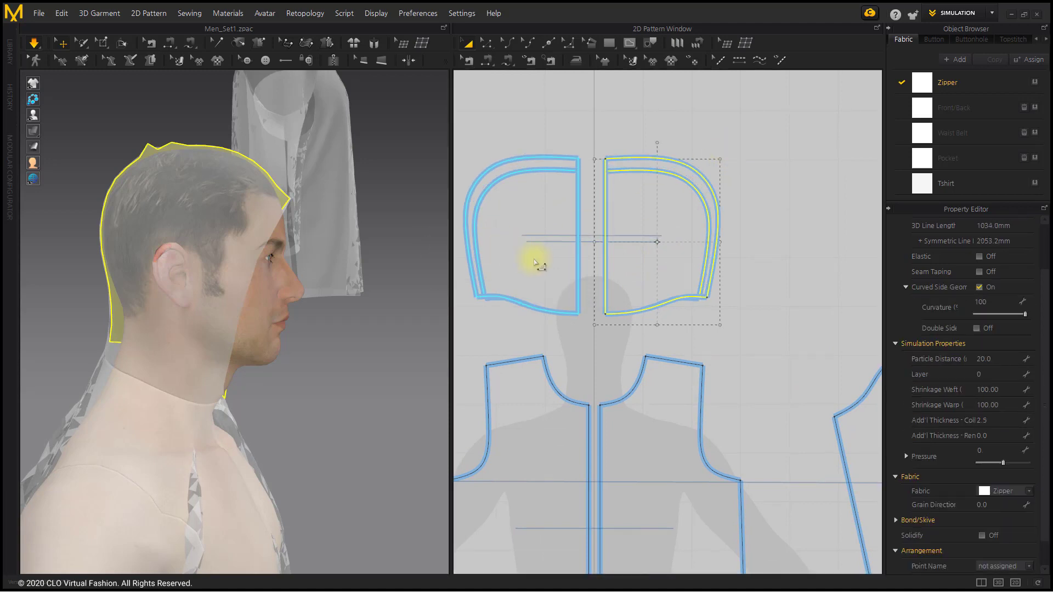
middle_drag(574, 278, 622, 277)
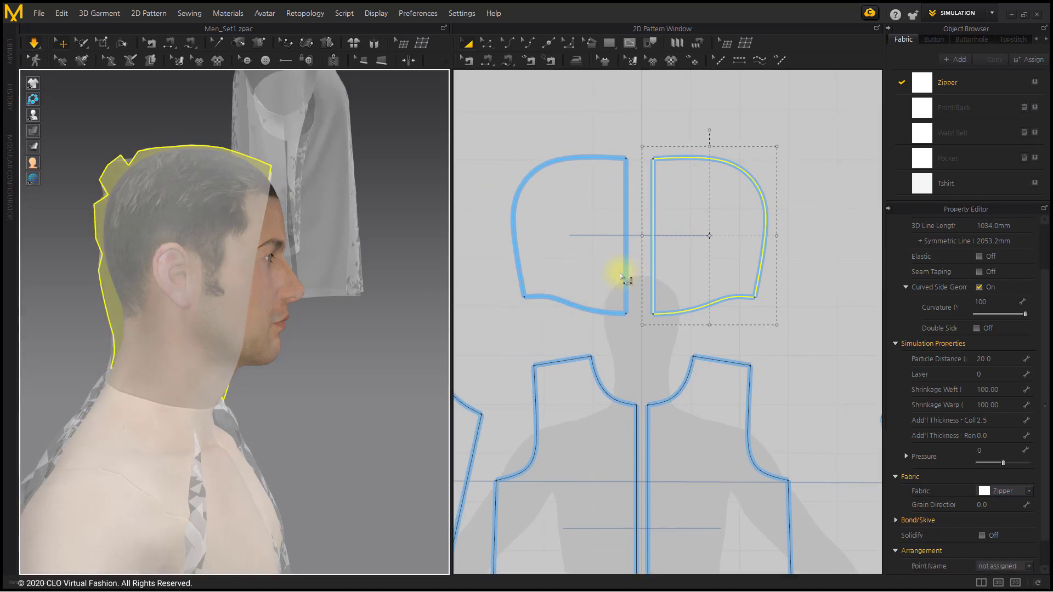
drag(267, 175, 371, 236)
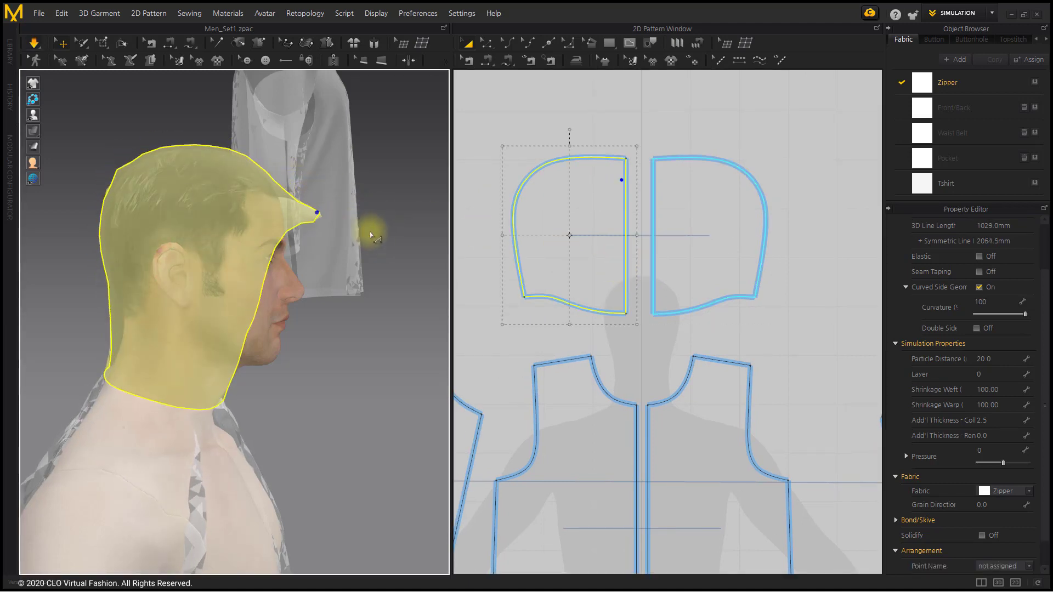
- Enlarge the hood pattern further and tug the draped hood at its front and back to settle it
click(730, 176)
drag(778, 151, 785, 135)
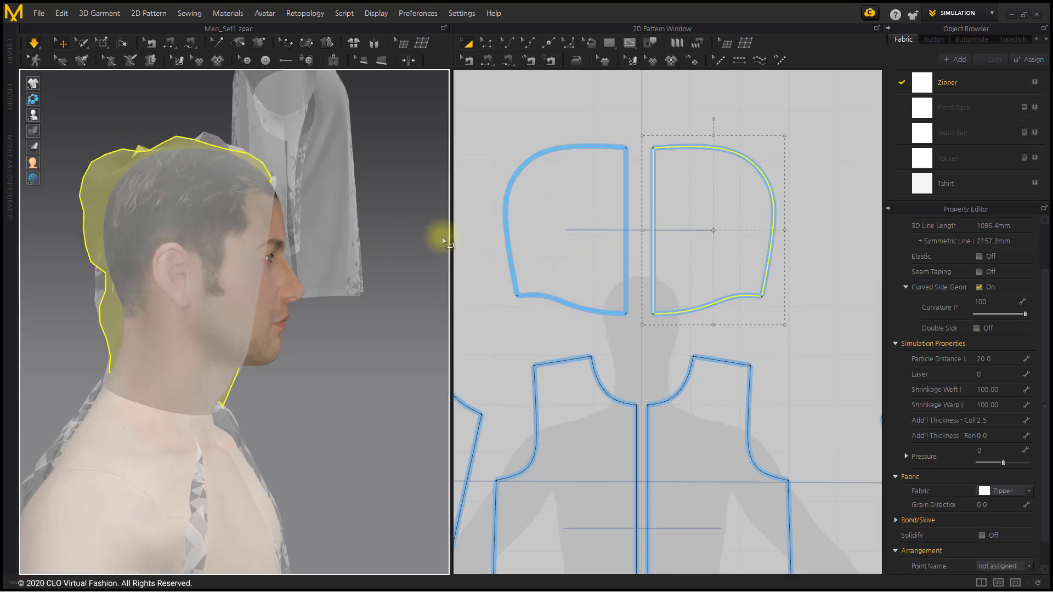
drag(269, 178, 351, 236)
drag(167, 273, 94, 284)
drag(324, 235, 357, 263)
- Scale the linked hood halves up slightly once more from the upper outer corner
click(757, 188)
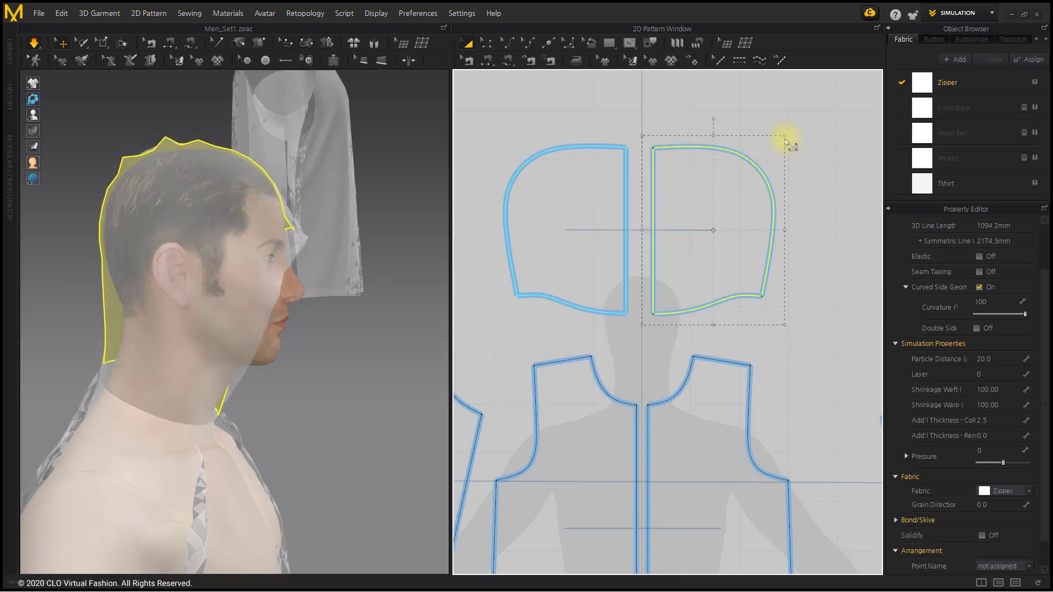
drag(785, 137, 793, 129)
key(space)
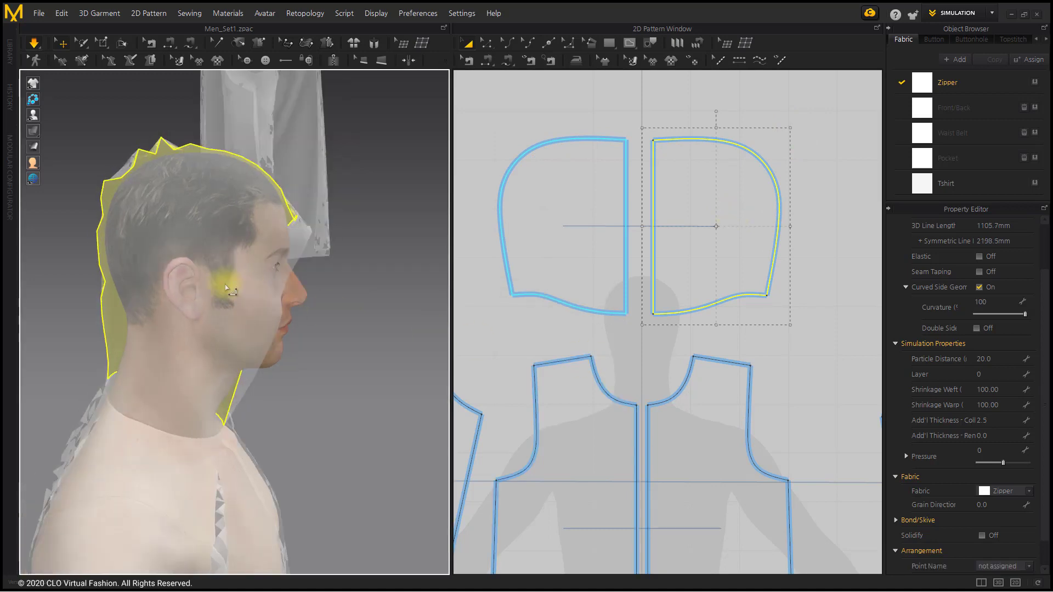
- Solidify both hood halves and pull the crown of the draped hood backward
click(225, 277)
right_click(227, 267)
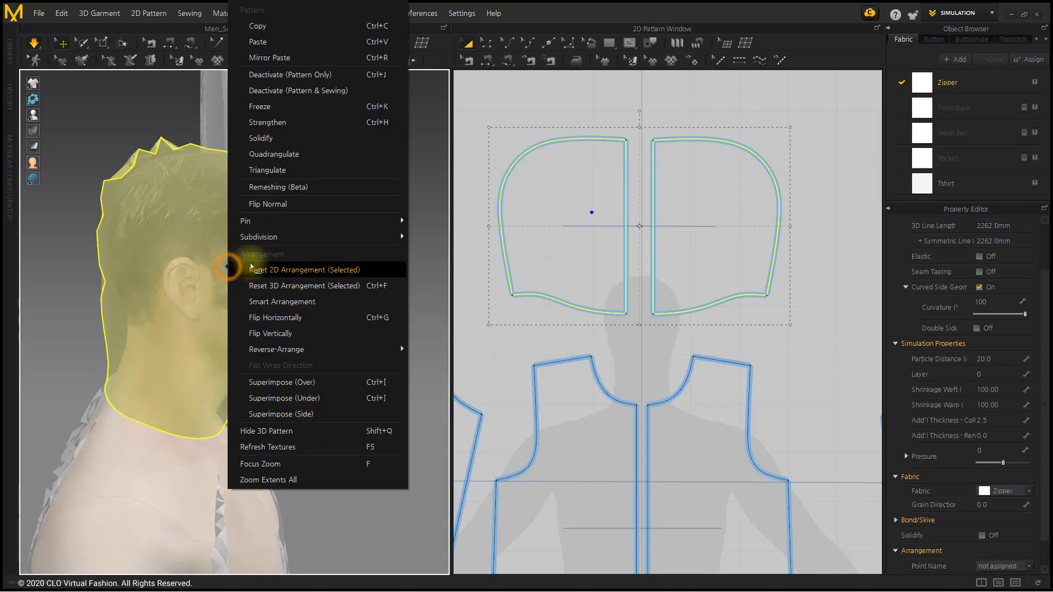
click(303, 140)
click(152, 179)
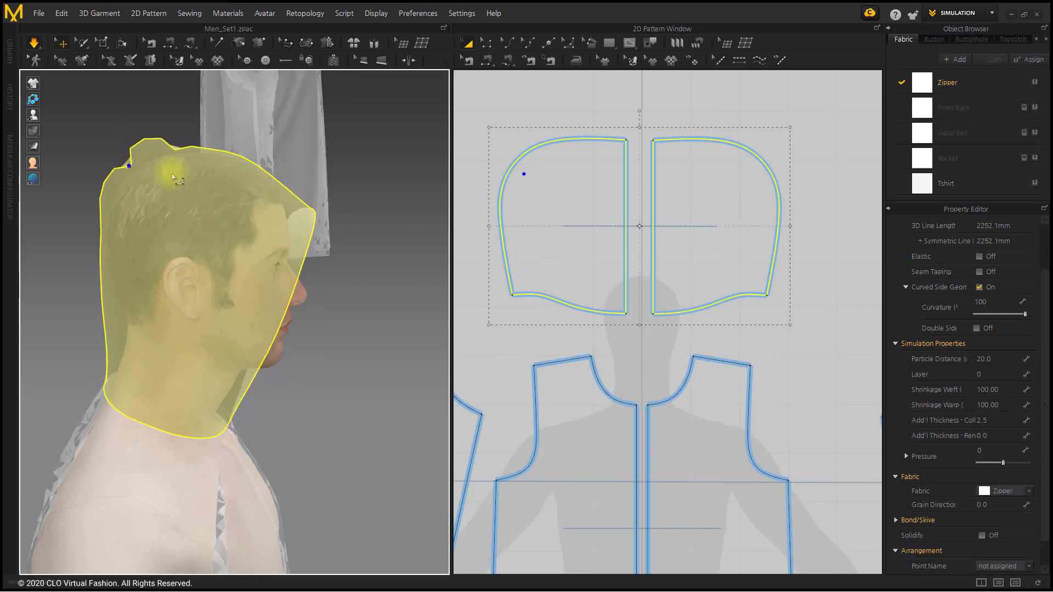
drag(169, 170, 78, 143)
drag(214, 157, 155, 161)
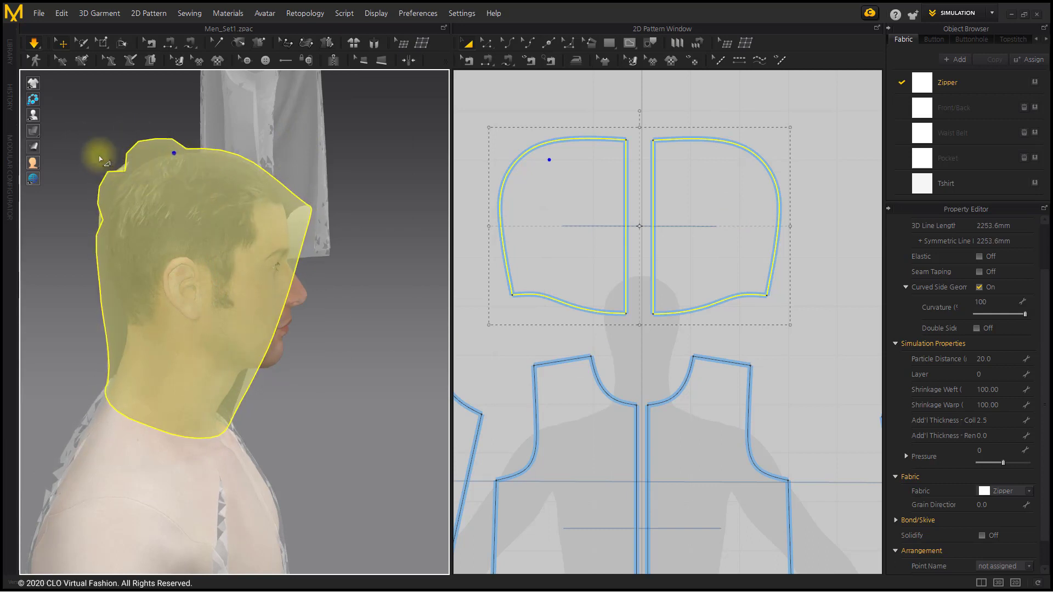
- Pull the curved outer edge of the linked hood halves slightly inward with Edit Curvature
click(379, 157)
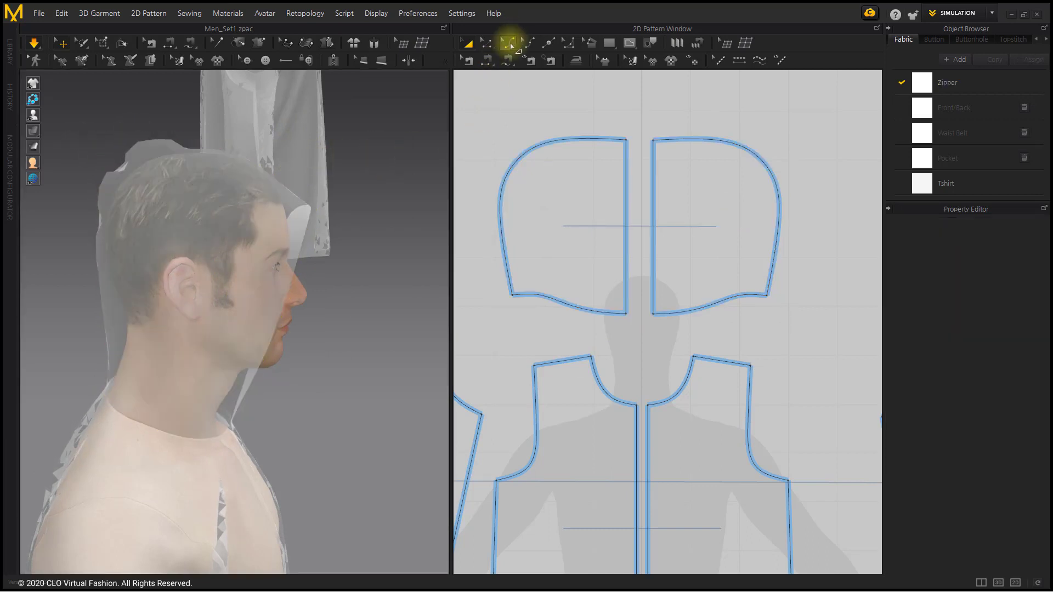
scroll(802, 153, up, 3)
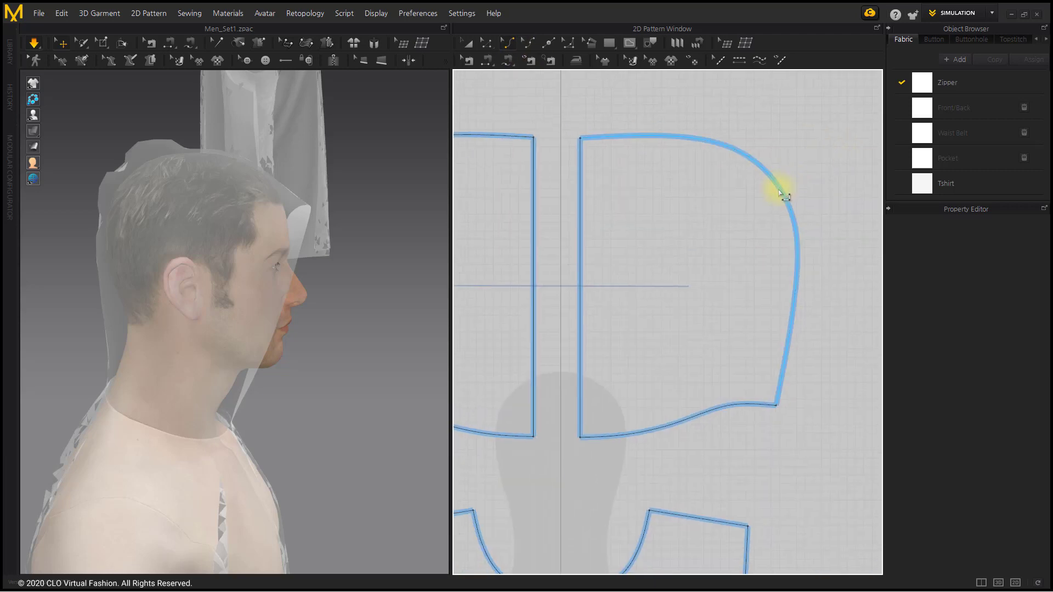
click(783, 196)
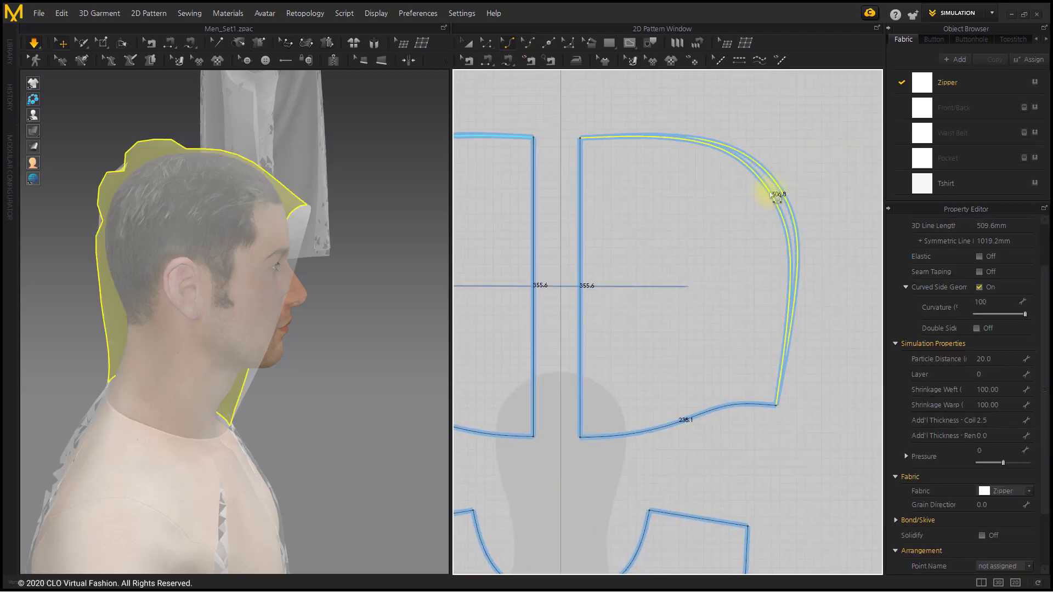
key(space)
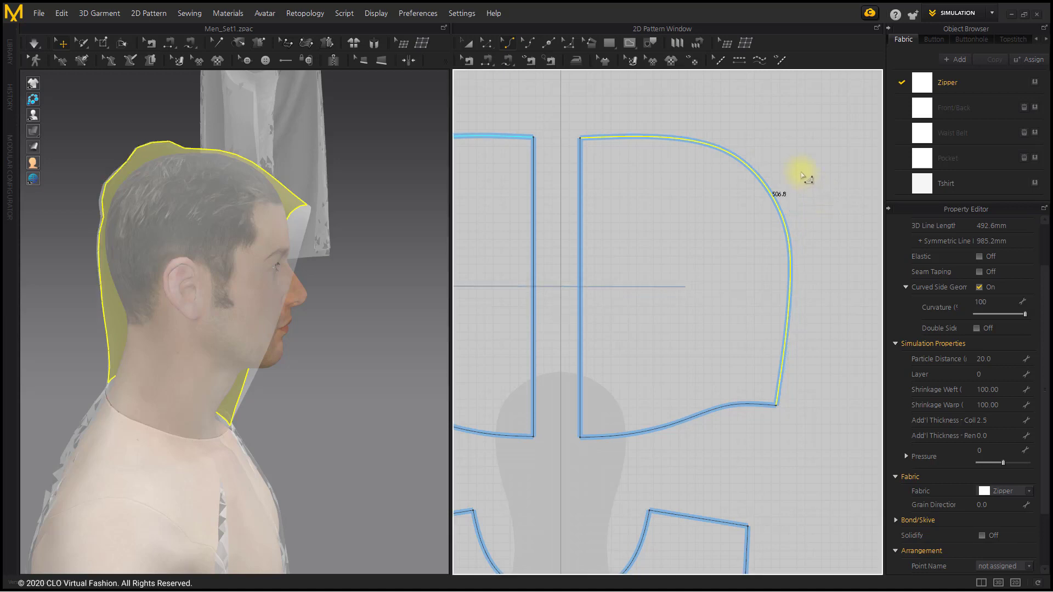
click(805, 175)
- Restart the simulation and pull the back of the draped hood's crown up and backward
click(34, 44)
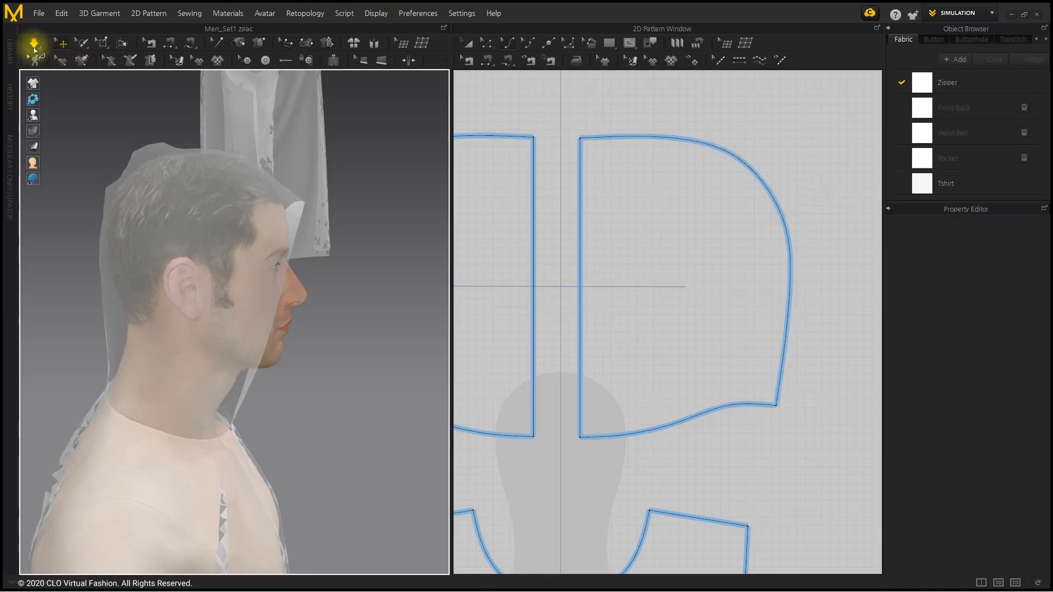
click(104, 160)
drag(150, 163, 113, 123)
click(773, 128)
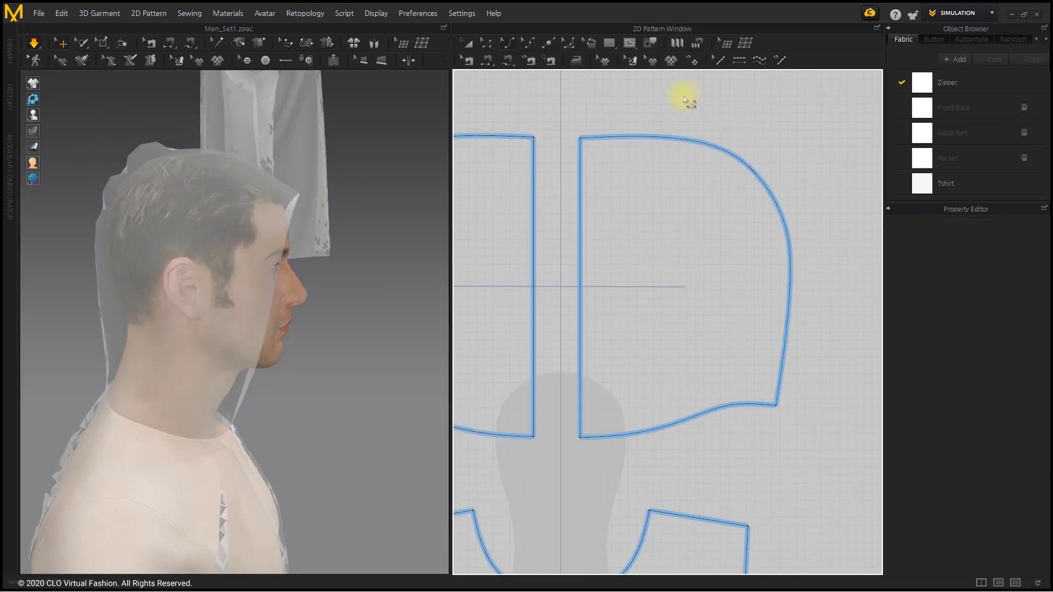
- Stretch the linked hood halves slightly upward from their upper edge and tug the draped hood at the nape
click(468, 42)
click(669, 180)
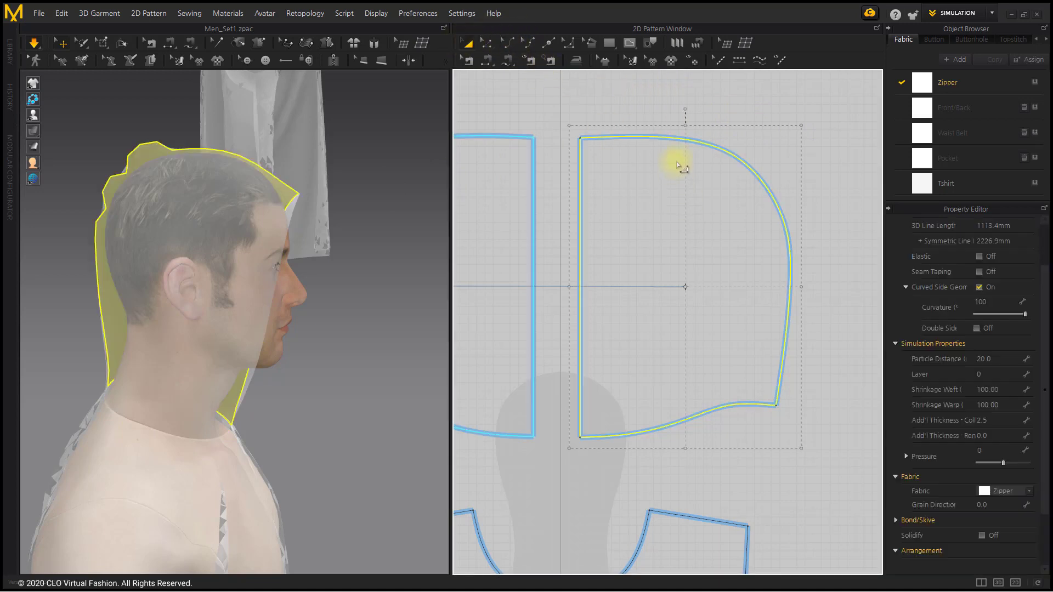
mouse_move(684, 123)
mouse_down()
mouse_move(686, 112)
mouse_move(689, 123)
mouse_up()
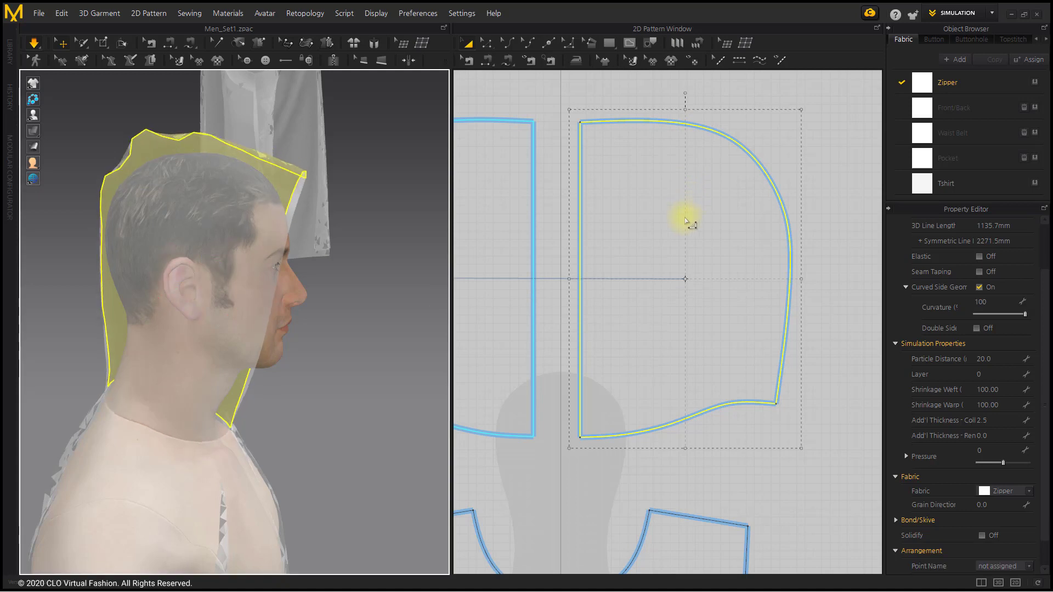
click(130, 258)
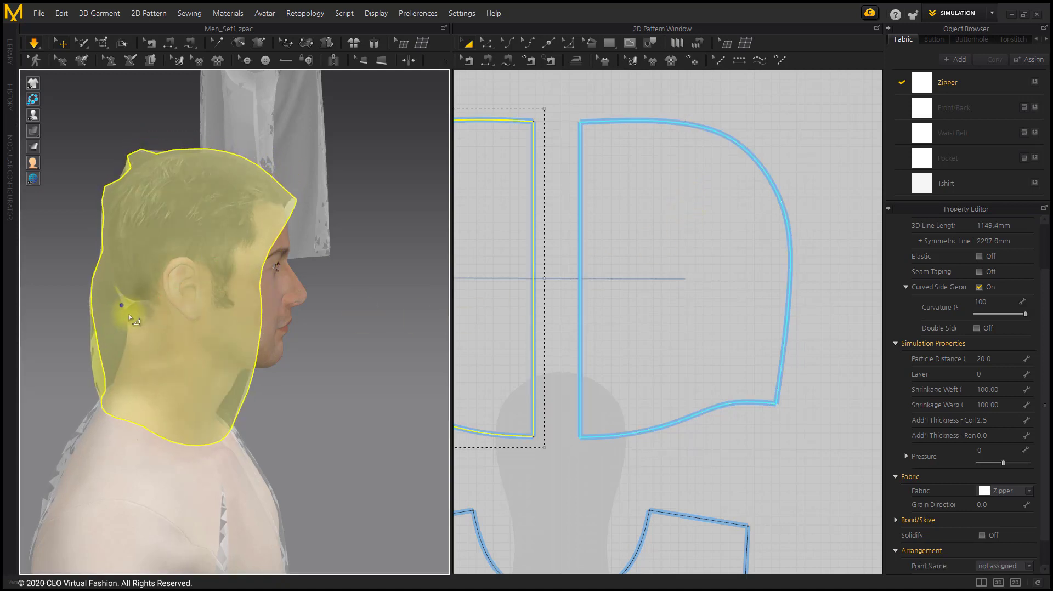
click(391, 291)
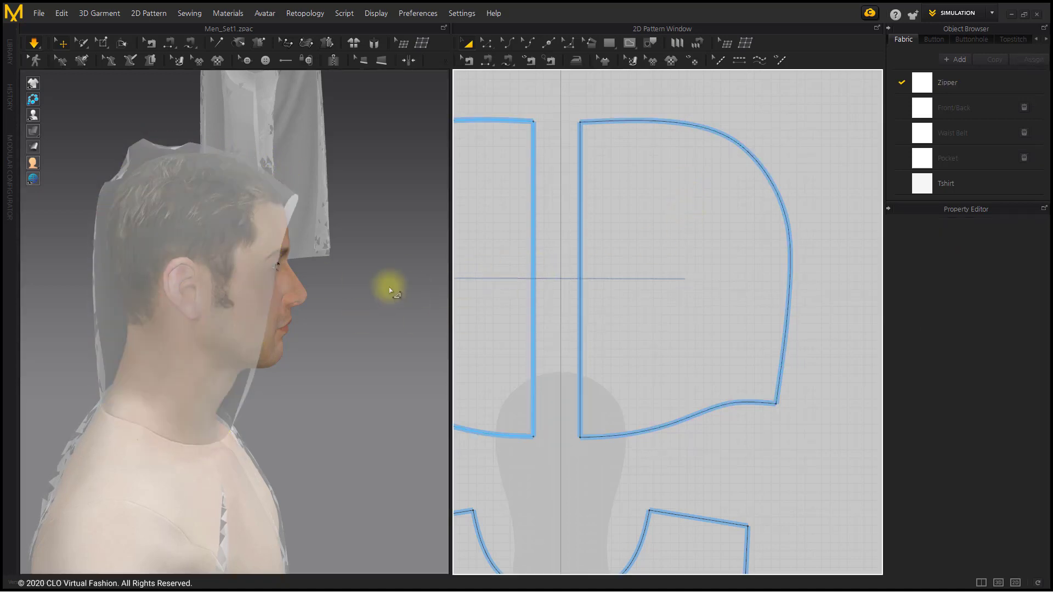
- Select both hood halves and tug the draped hood at its front and side to settle it around the face
click(501, 291)
shift+click(632, 293)
scroll(600, 314, down, 3)
middle_drag(599, 314, 692, 278)
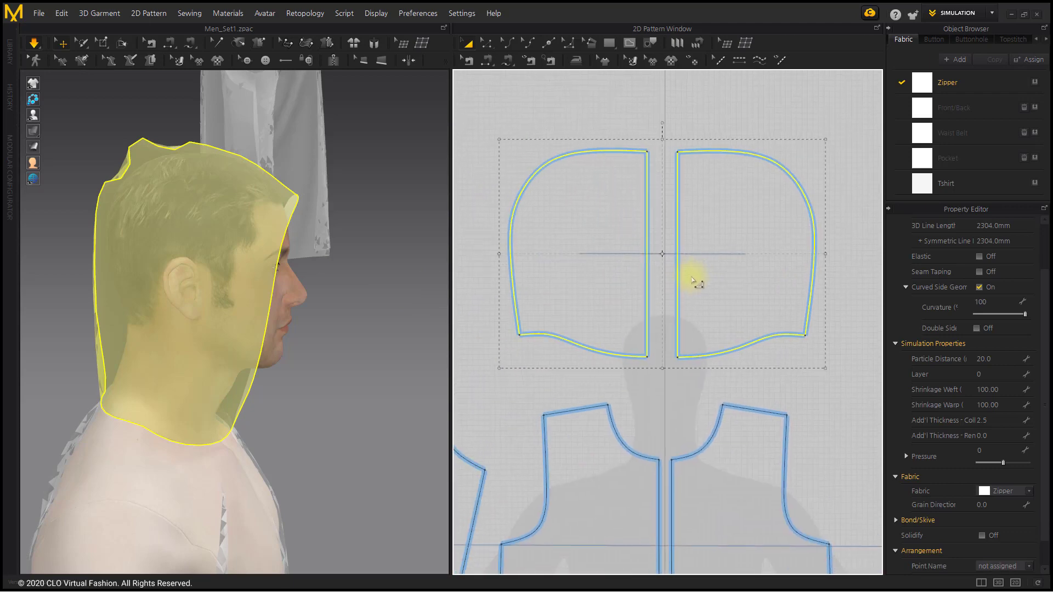
right_click(165, 238)
click(219, 130)
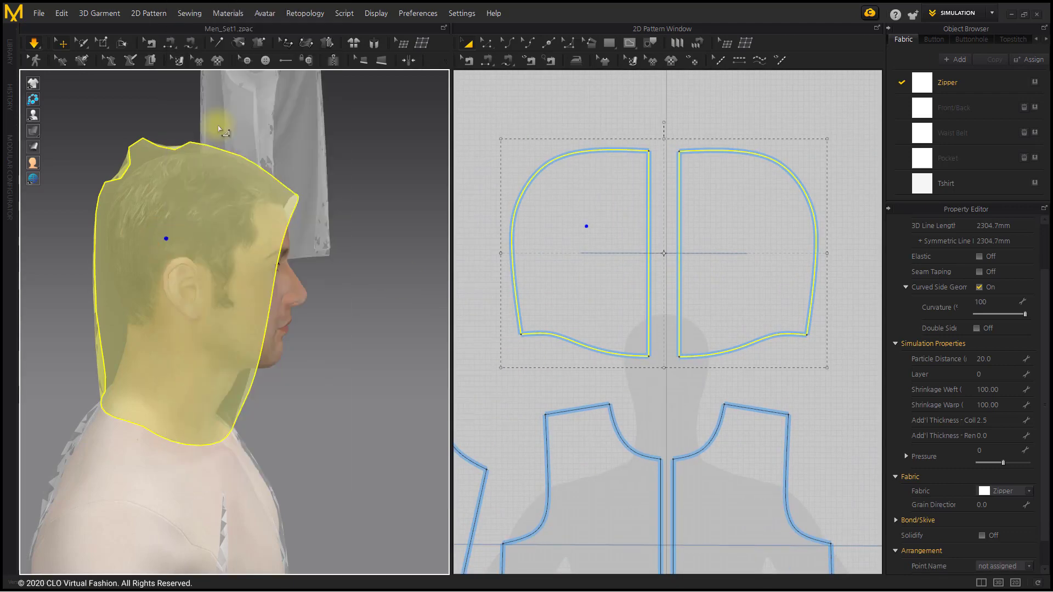
click(262, 187)
right_drag(308, 253, 174, 228)
click(352, 268)
drag(351, 271, 360, 213)
drag(379, 291, 405, 351)
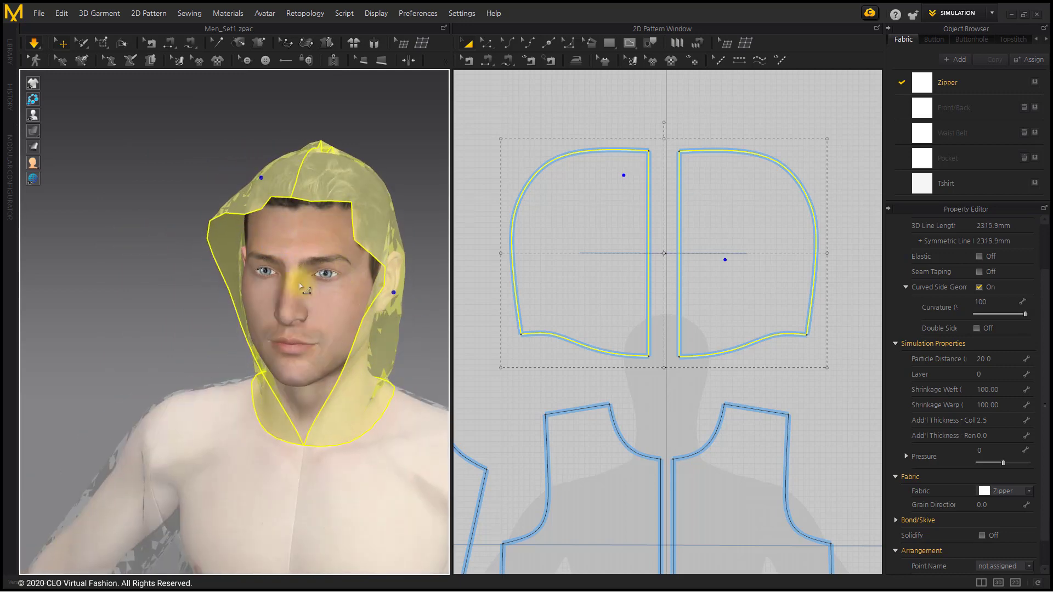
- Switch the garment display from translucent to an opaque surface and check the full hooded top from the front
scroll(298, 282, down, 2)
middle_drag(298, 282, 268, 226)
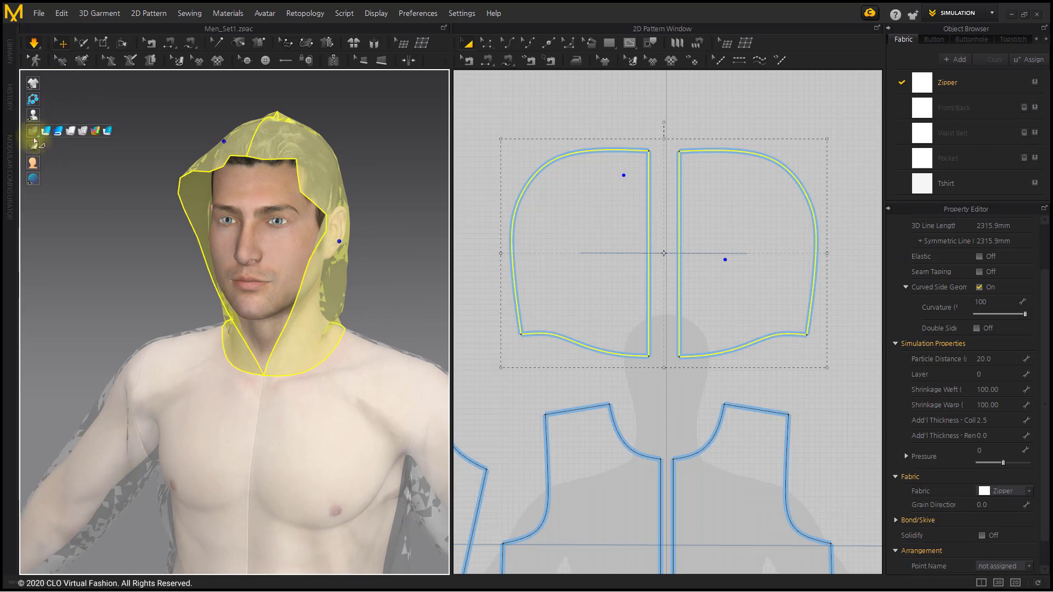
click(50, 130)
right_drag(141, 242, 236, 197)
right_drag(294, 318, 227, 290)
scroll(642, 411, down, 6)
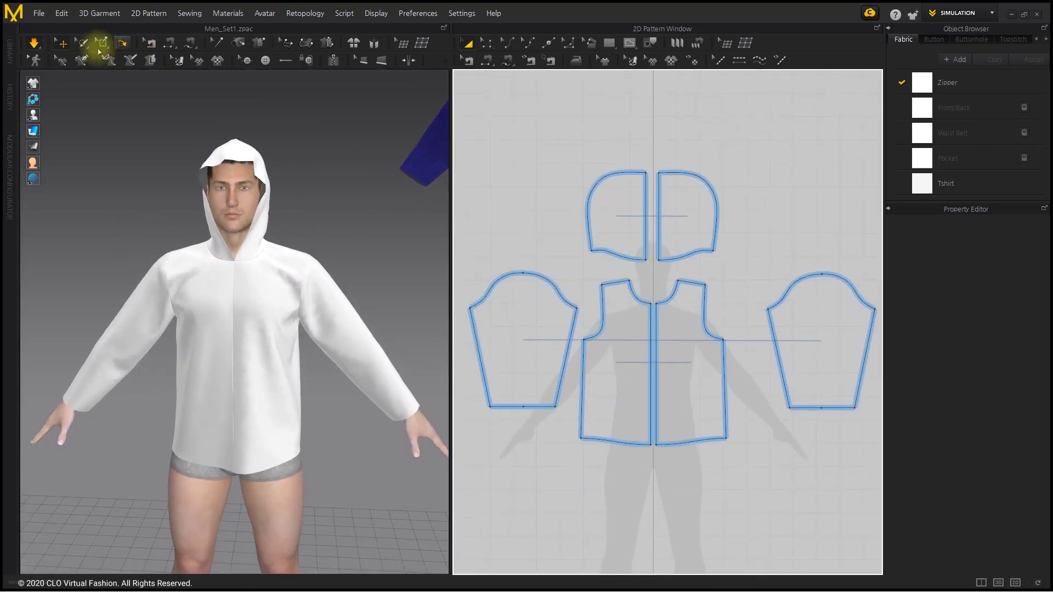
- Straighten the curved hem edges of the front and back body patterns
click(486, 43)
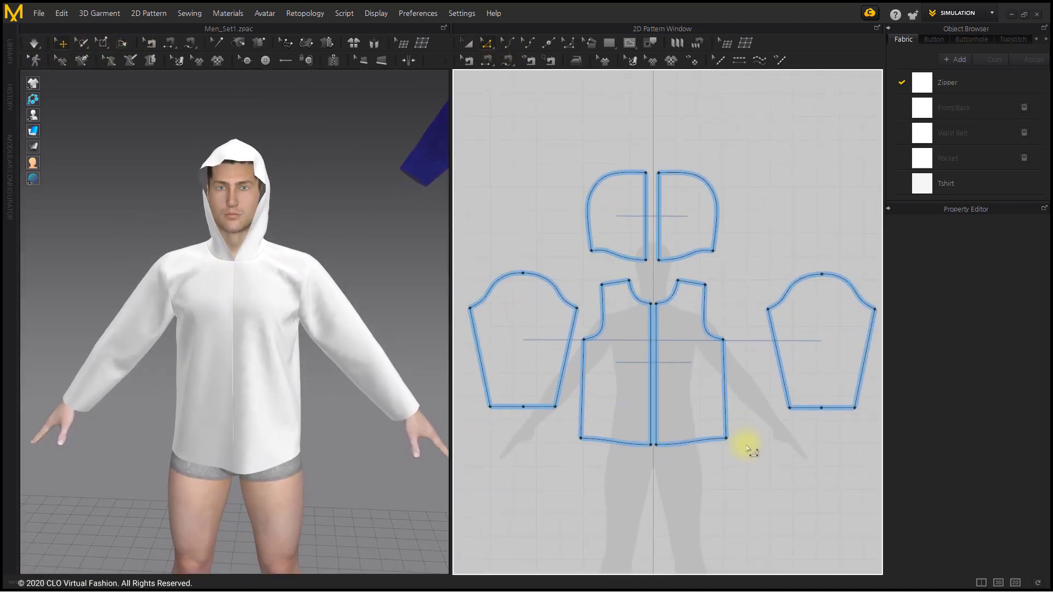
middle_drag(691, 445, 634, 391)
scroll(694, 407, down, 2)
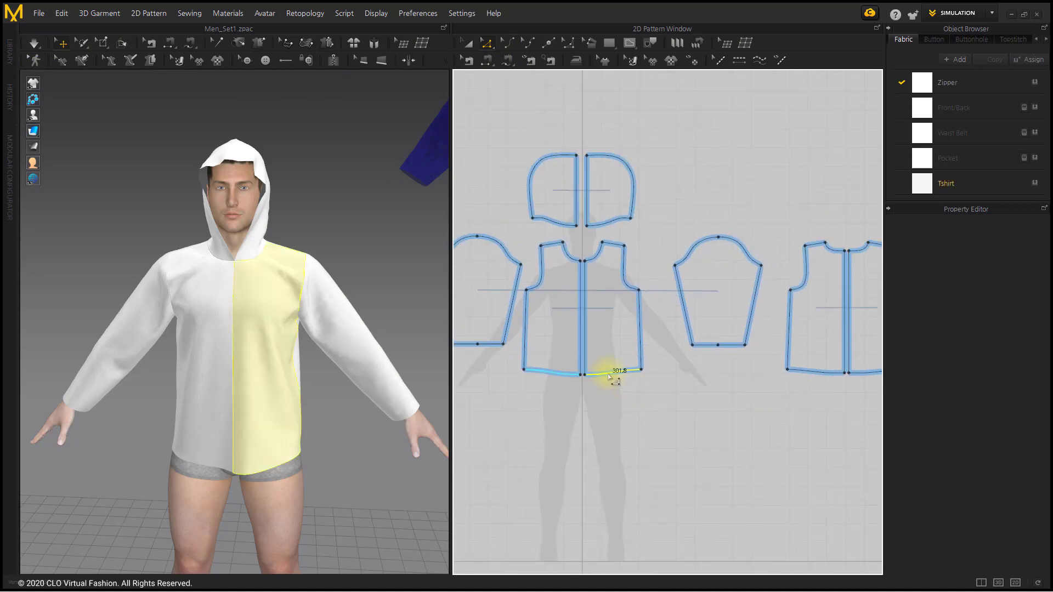
click(614, 373)
shift+click(812, 373)
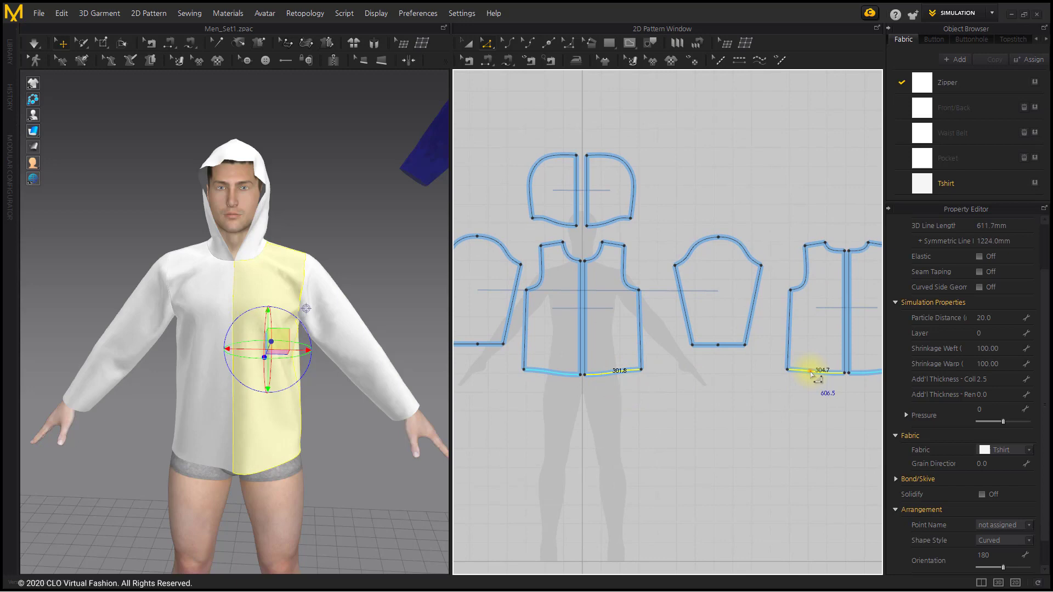
right_click(810, 374)
click(845, 398)
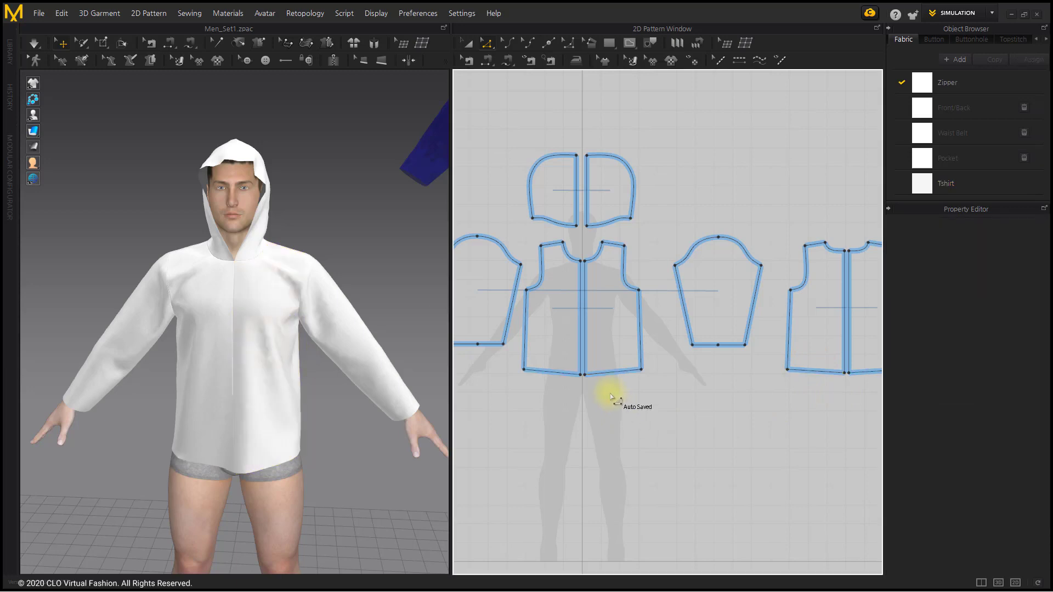
- Level the front body hem by aligning its center and side corner points to Top
click(623, 417)
scroll(606, 406, up, 5)
click(583, 395)
scroll(583, 399, up, 3)
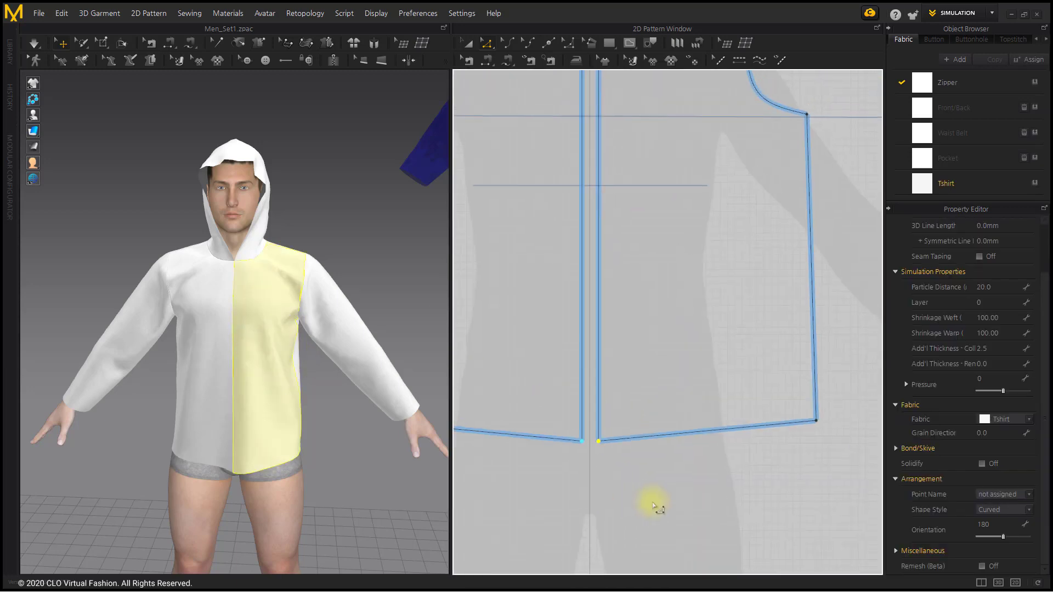
shift+click(816, 421)
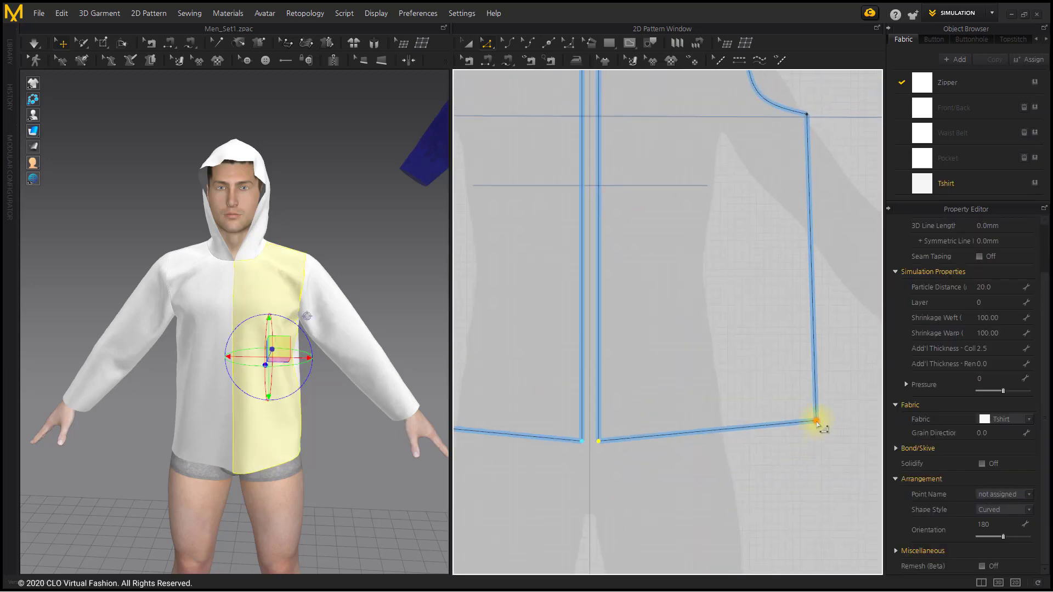
right_click(817, 422)
mouse_move(843, 482)
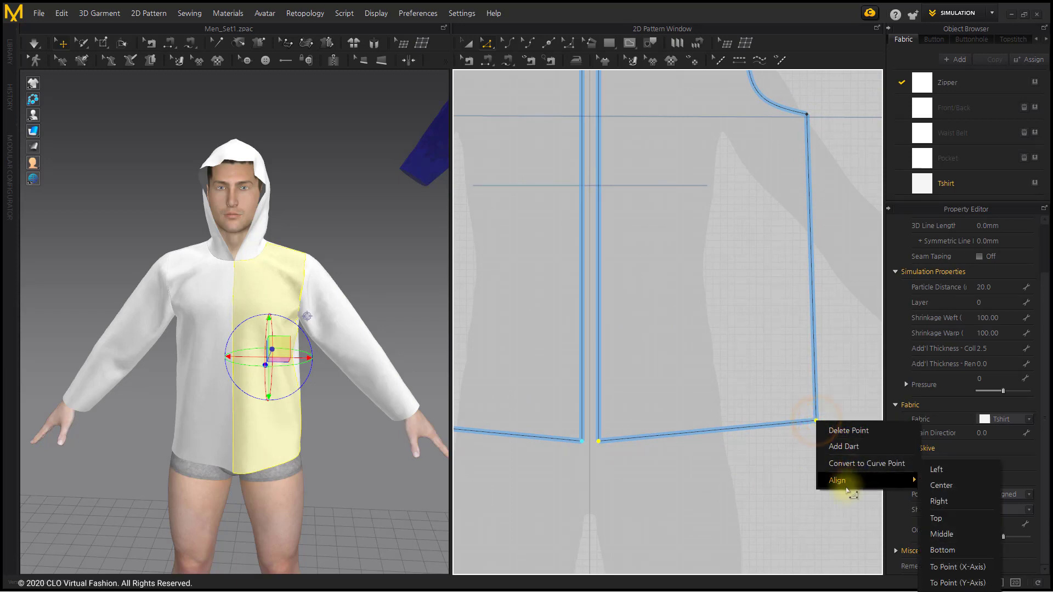
click(970, 518)
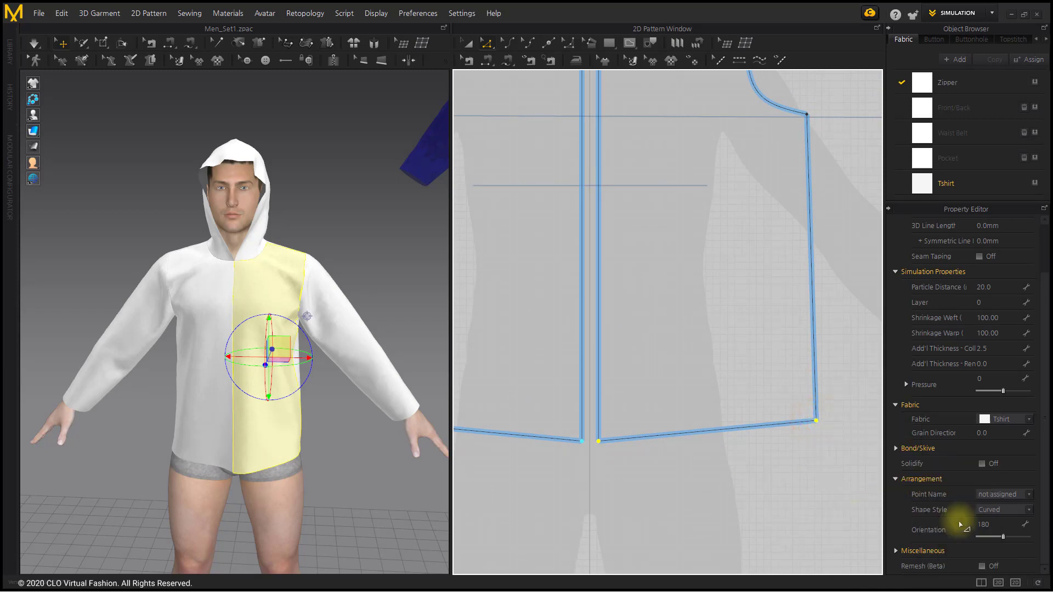
click(774, 511)
- Level the back body hem by aligning its center and side corner points to Top
scroll(772, 502, down, 5)
middle_drag(772, 501, 505, 440)
middle_drag(787, 440, 600, 439)
scroll(672, 421, up, 4)
click(695, 401)
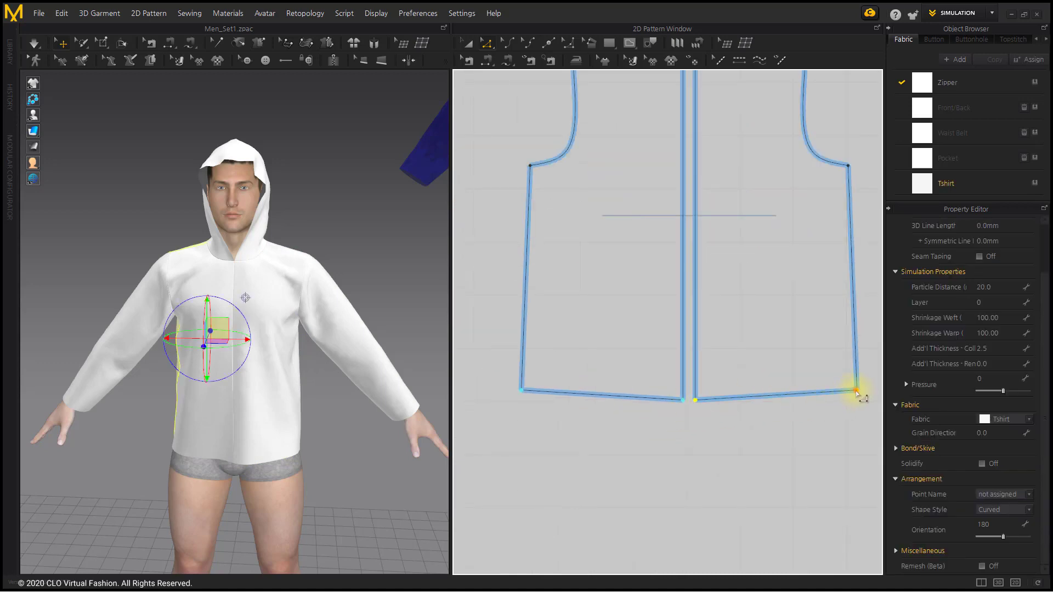
right_click(856, 391)
mouse_move(932, 450)
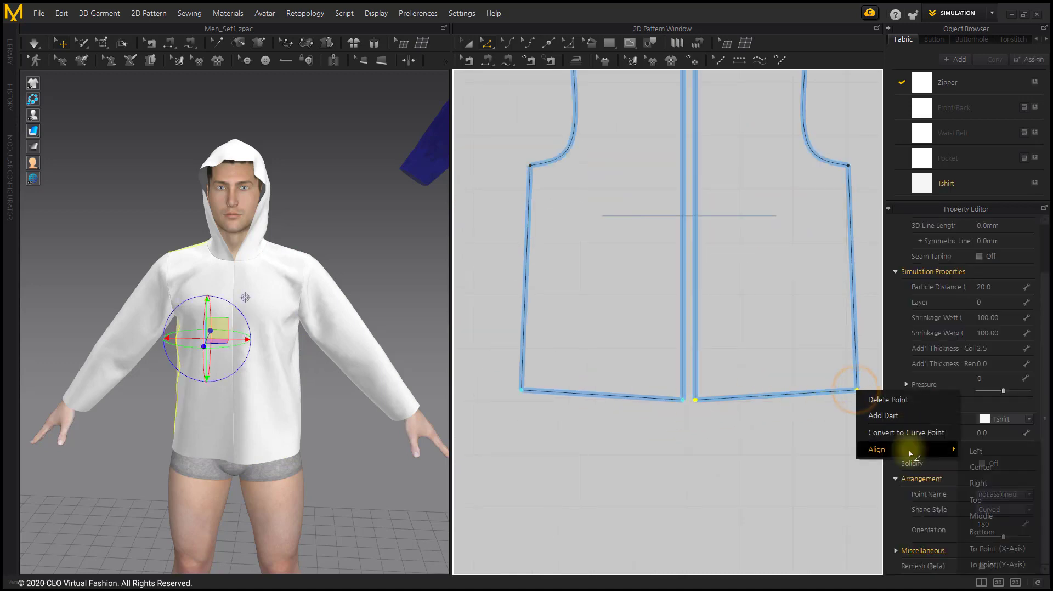
click(987, 500)
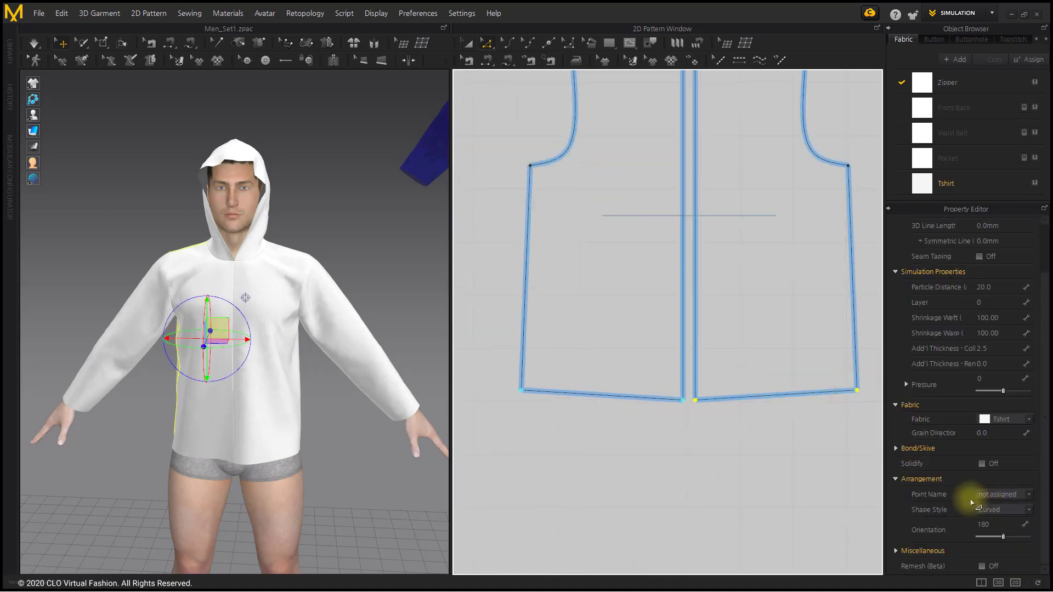
click(714, 450)
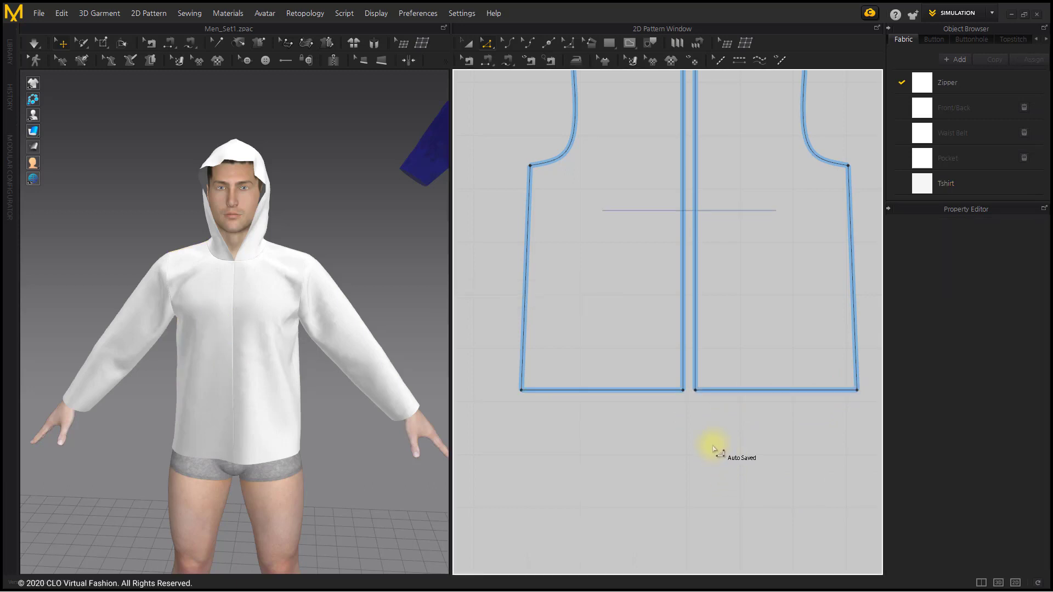
- Make the back side seam vertical by aligning its underarm and hem points to Right
middle_drag(597, 447, 711, 475)
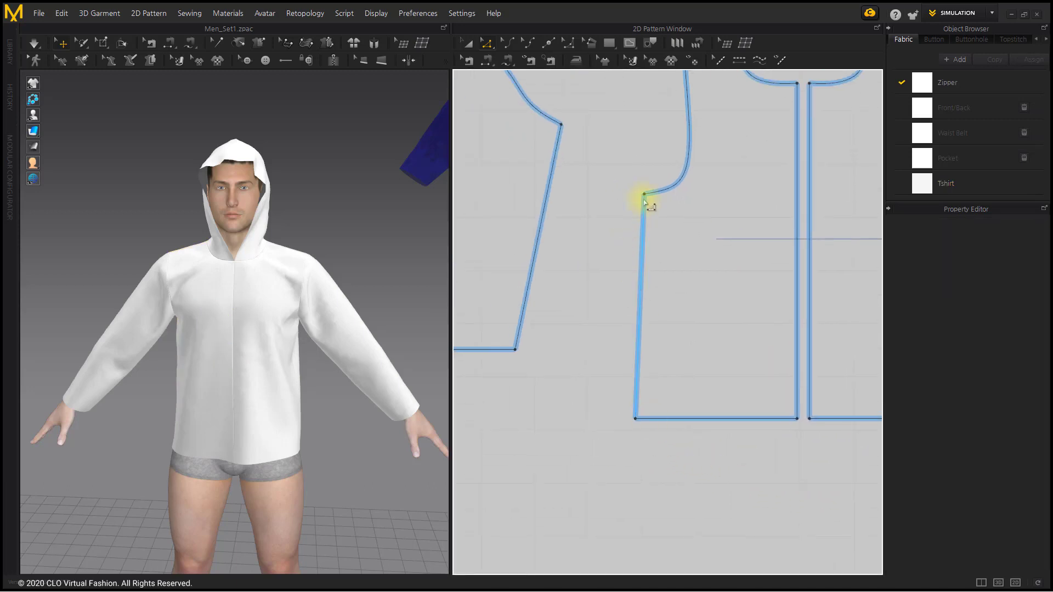
click(651, 260)
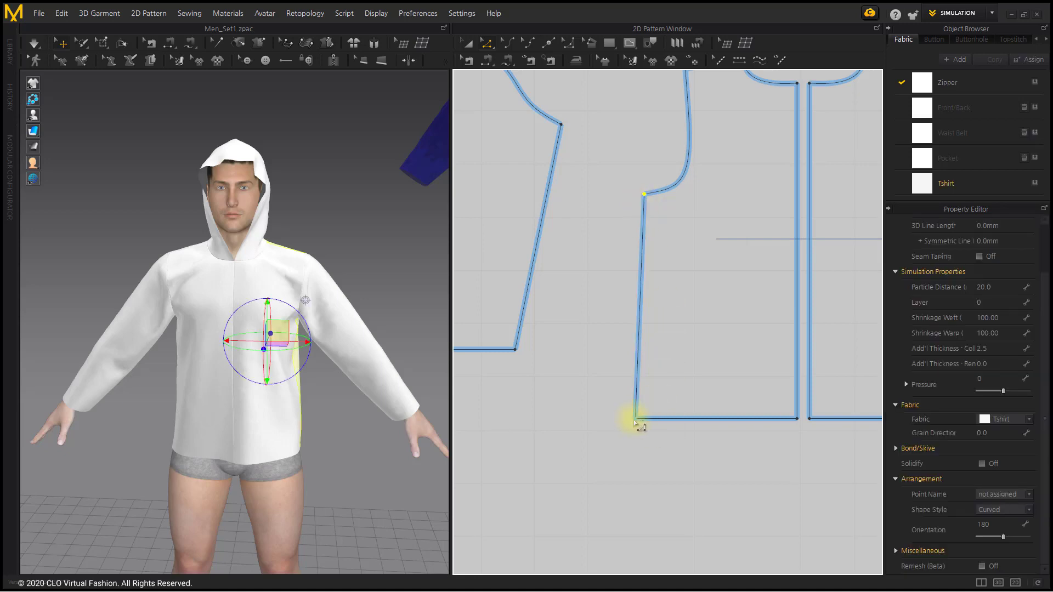
right_click(644, 195)
mouse_move(697, 253)
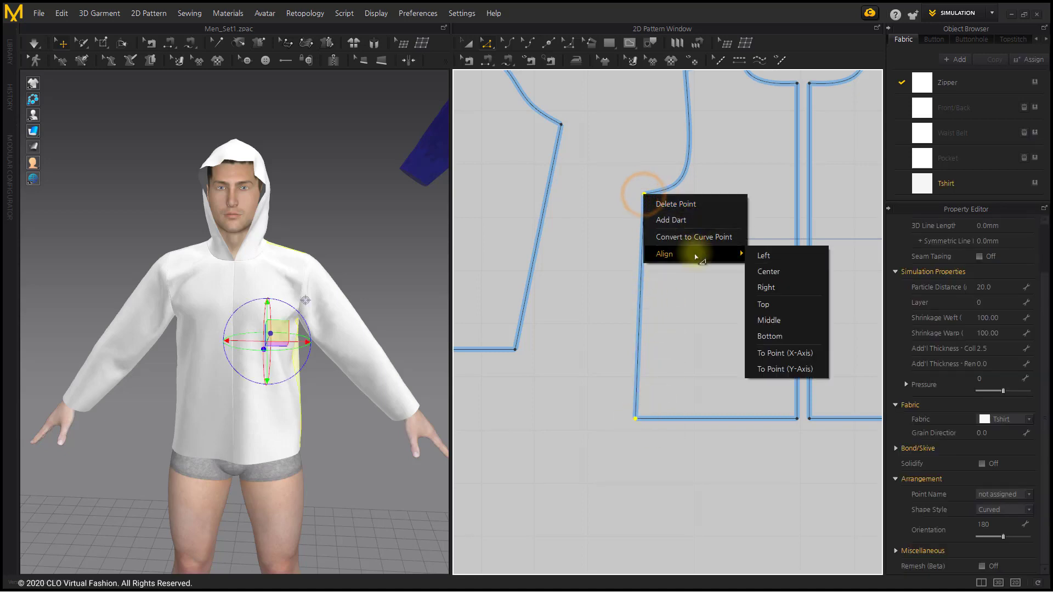
click(796, 290)
click(610, 351)
- Make the front side seam vertical by aligning its underarm and hem points to Left
scroll(609, 352, down, 2)
middle_drag(598, 366, 686, 364)
click(634, 253)
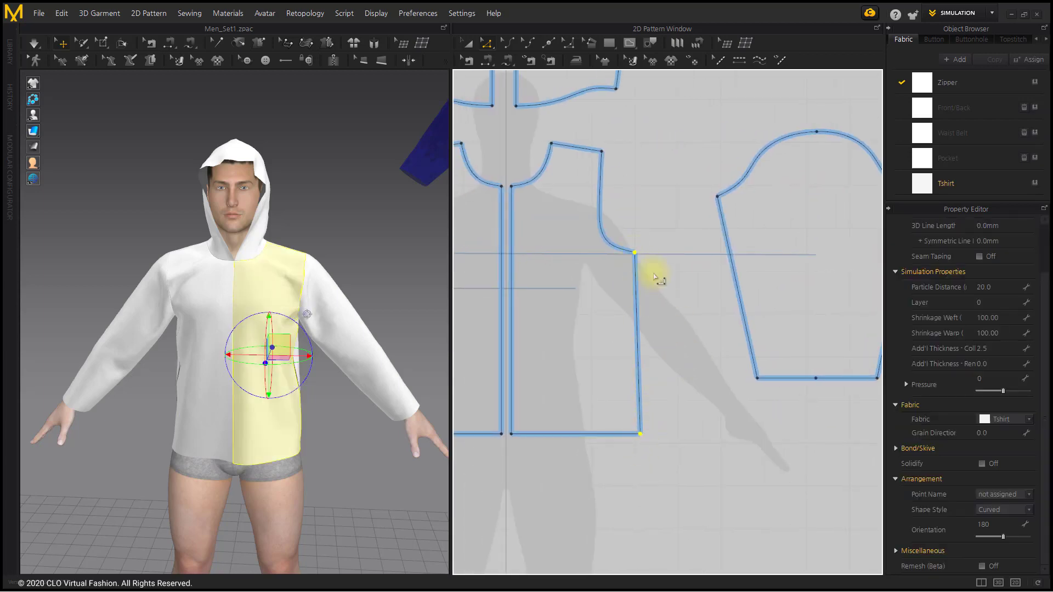
right_click(635, 254)
mouse_move(669, 310)
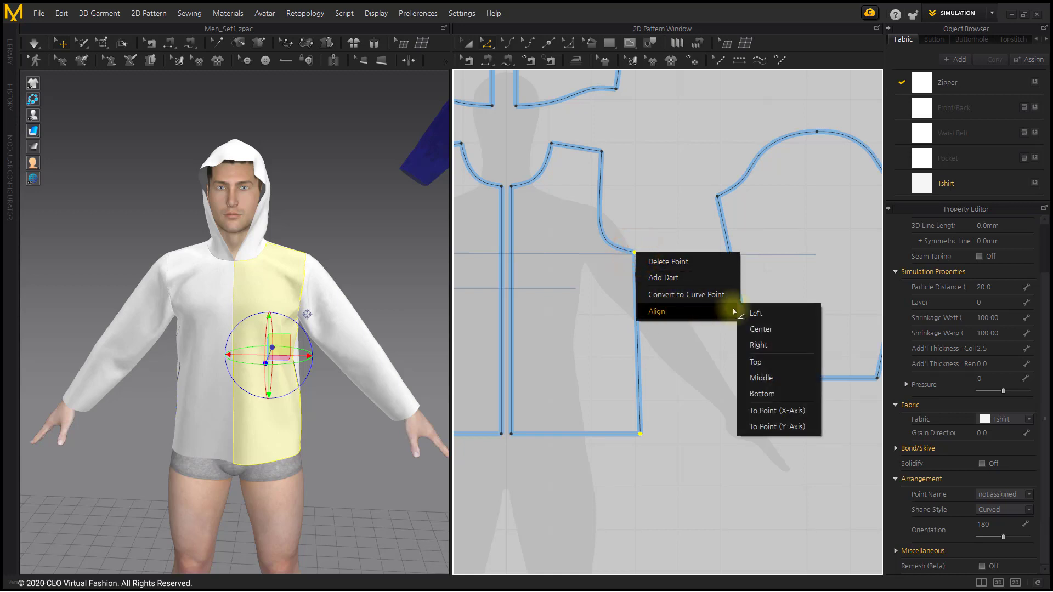
click(770, 316)
click(720, 459)
- Offset the front and back body hem lines inward by 50 mm as extended internal lines
scroll(631, 392, down, 3)
click(561, 380)
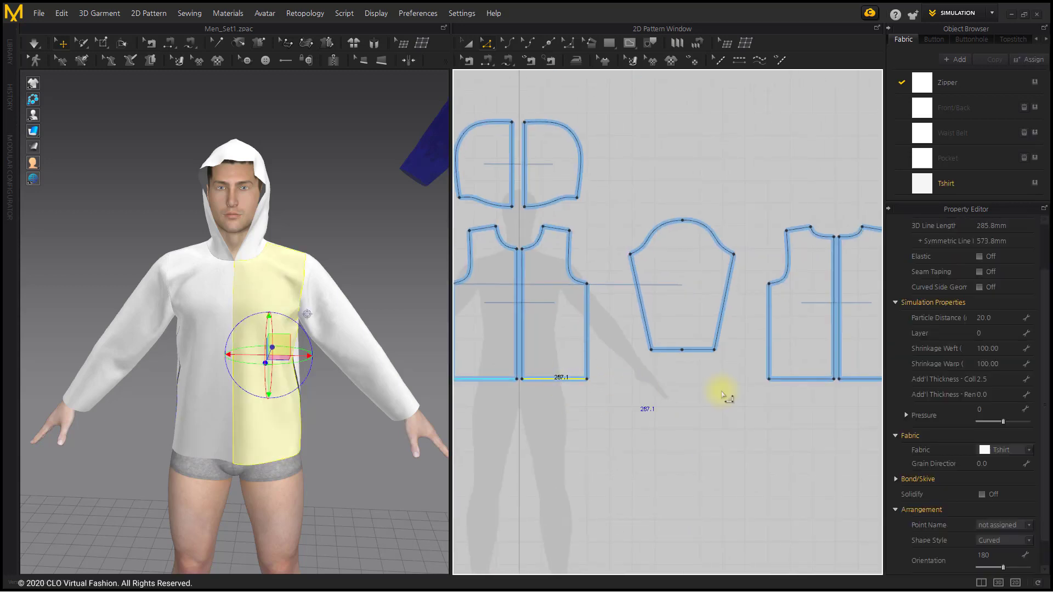
shift+click(788, 380)
right_click(786, 378)
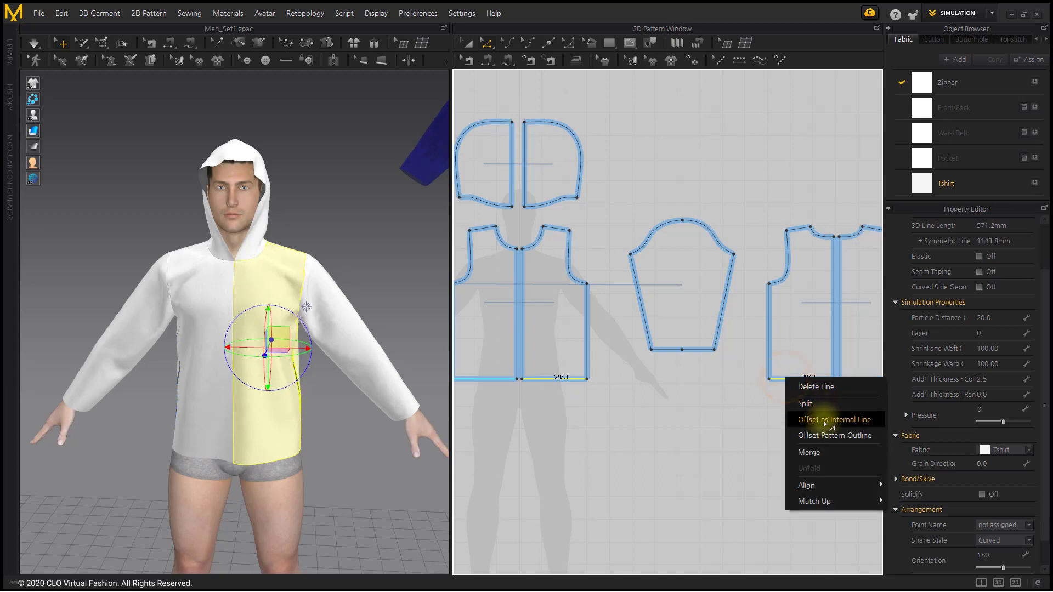
click(878, 425)
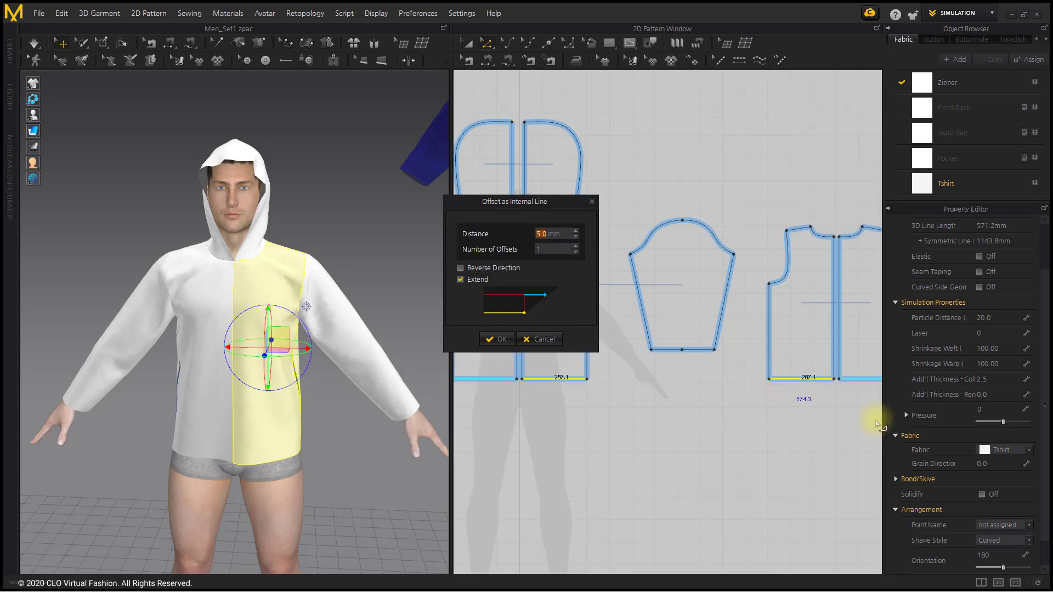
key(Return)
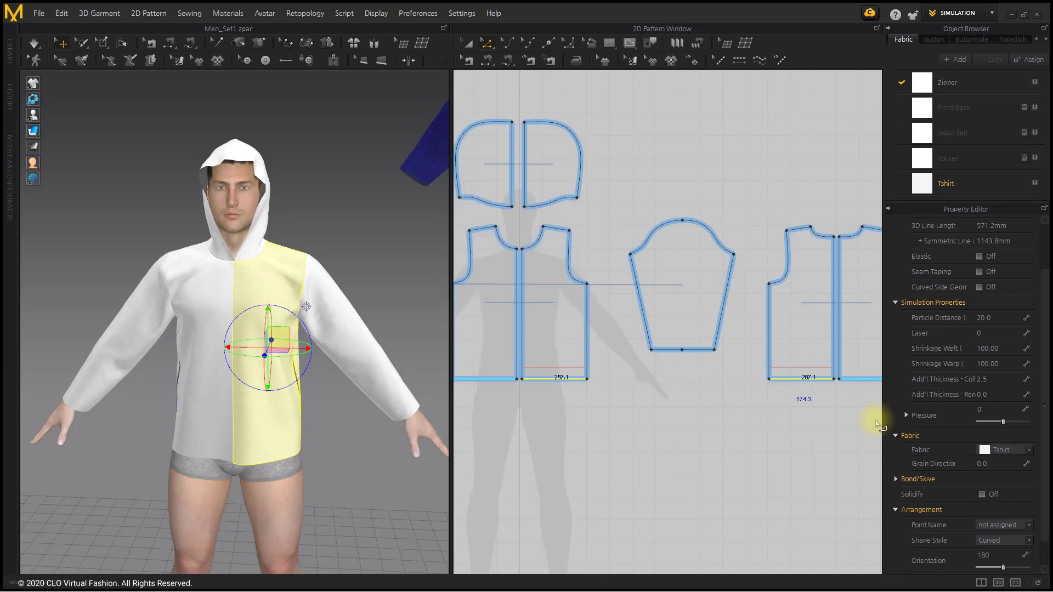
- Offset the whole sleeve hem inward by 50 mm as an extended internal line
click(742, 378)
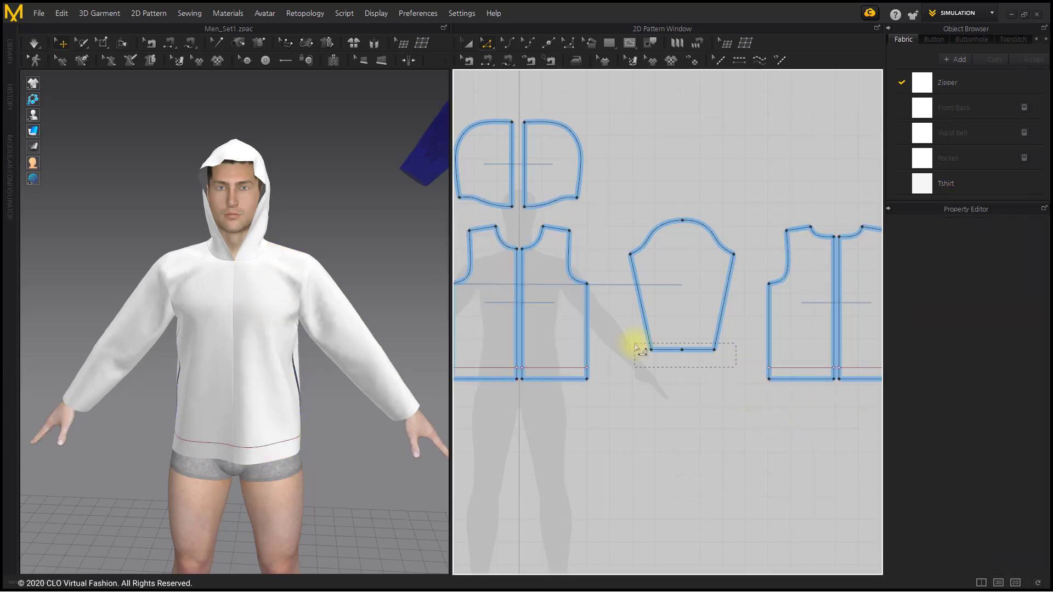
drag(638, 347, 637, 346)
right_click(668, 350)
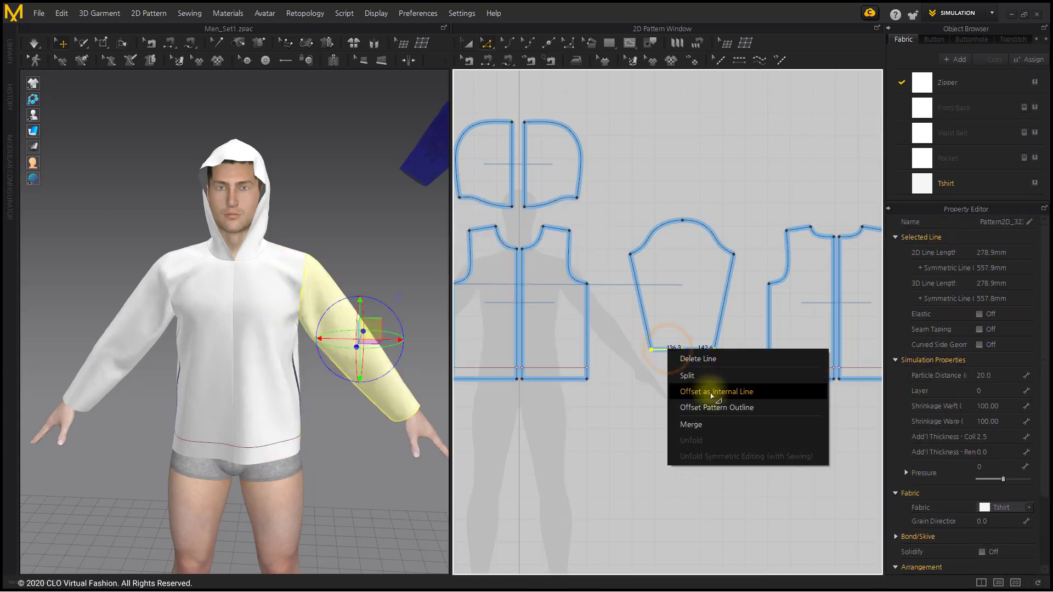
click(772, 394)
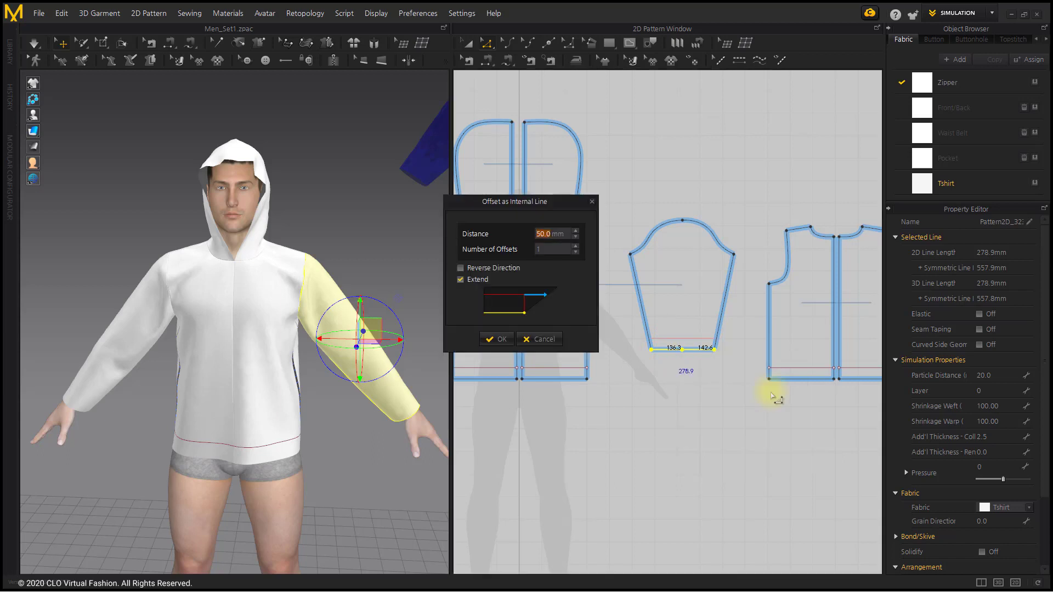
key(Return)
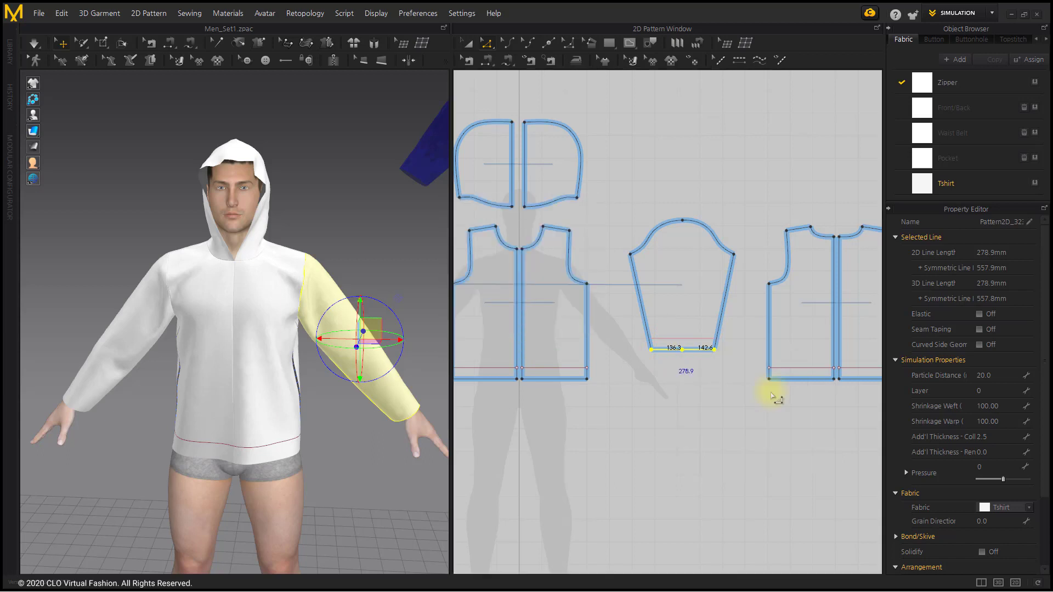
click(701, 407)
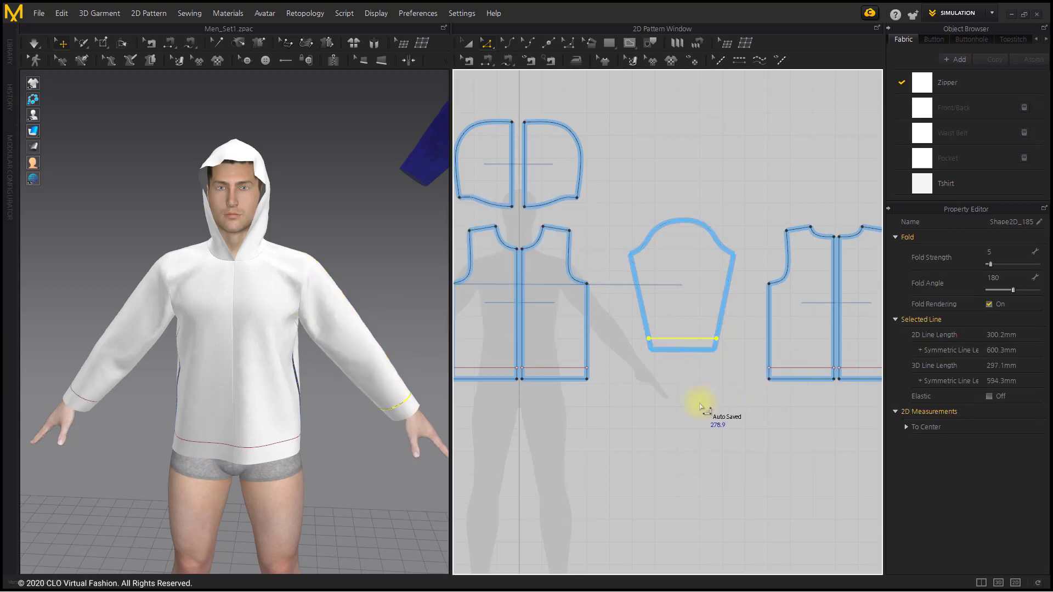
- Cut & Sew the front, sleeve and back panels along their offset internal lines to separate the hem bands and cuffs
click(562, 370)
shift+click(692, 340)
shift+click(783, 369)
right_click(784, 369)
click(828, 475)
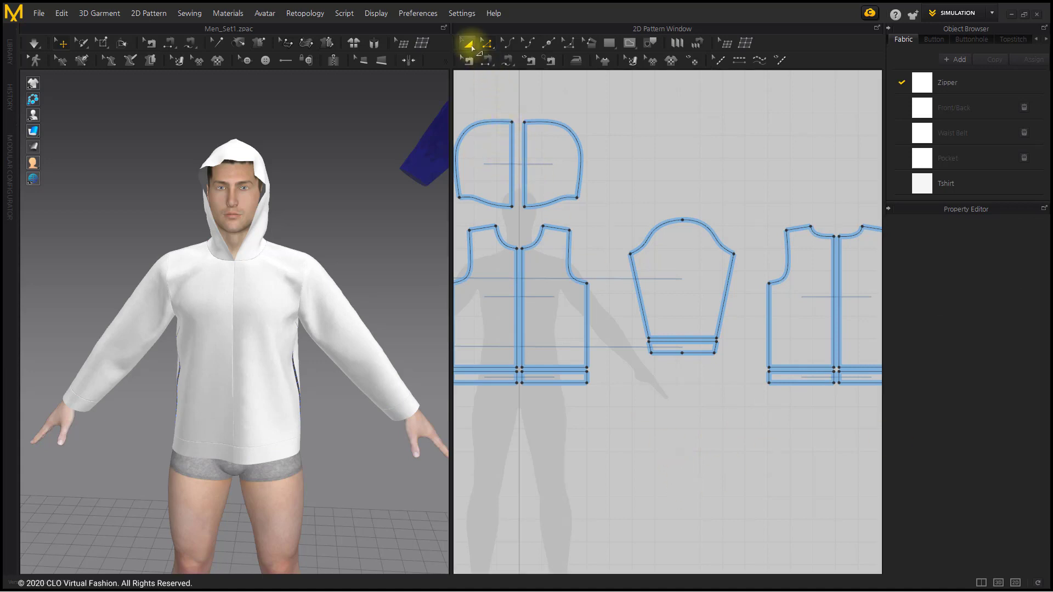
- Narrow the front hem band from its side edge to an outline length of about 601 mm, and narrow the back band similarly
click(469, 43)
click(555, 380)
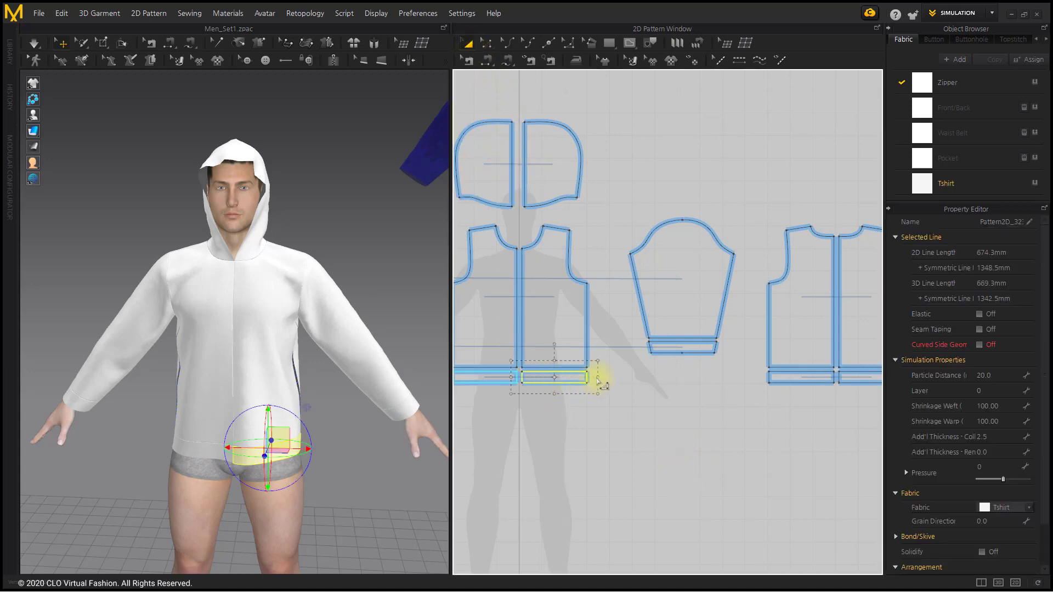
click(775, 380)
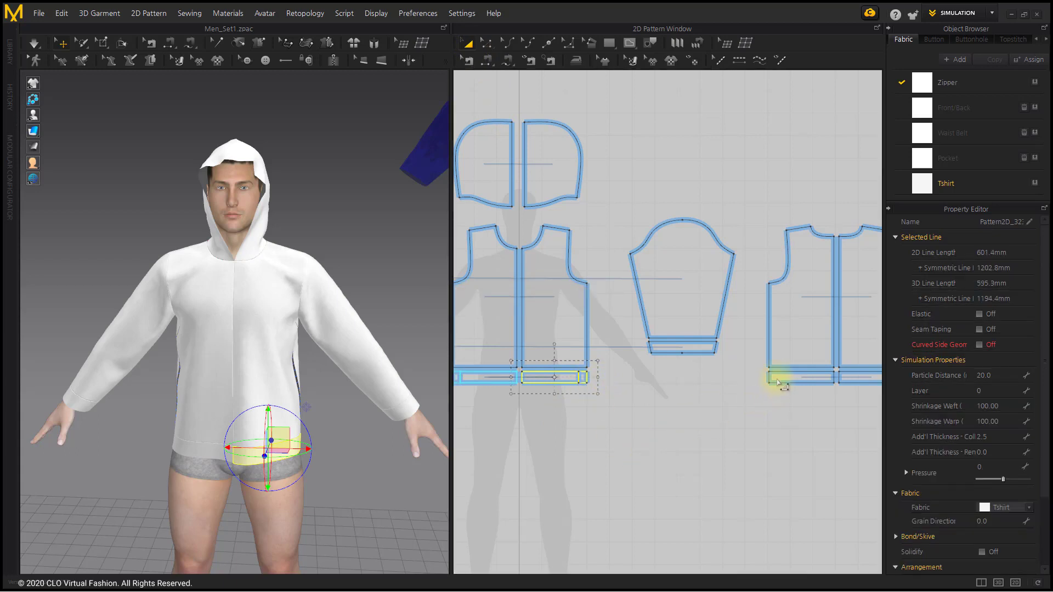
click(779, 380)
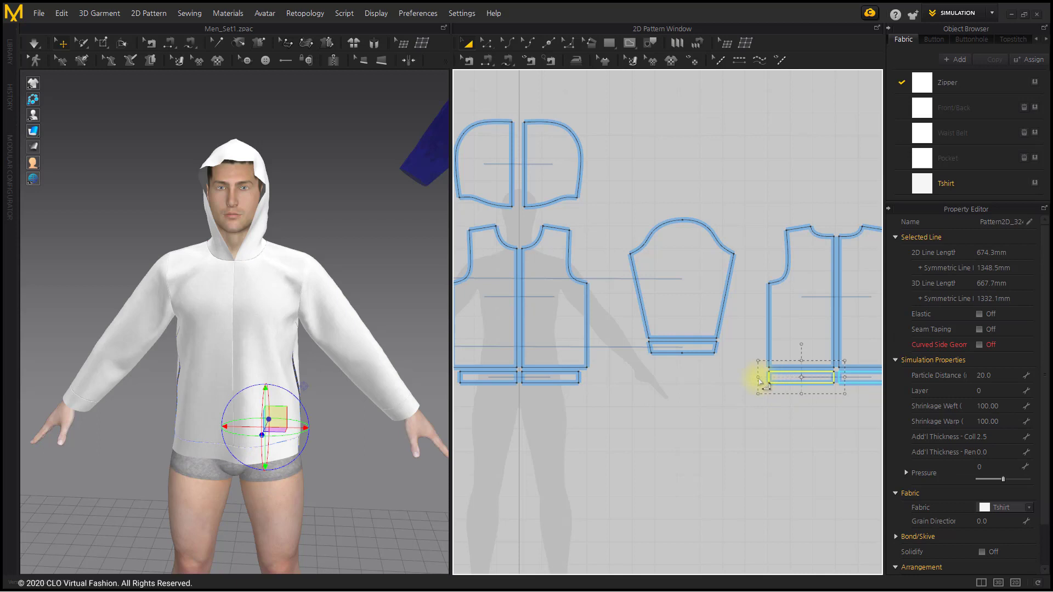
click(757, 421)
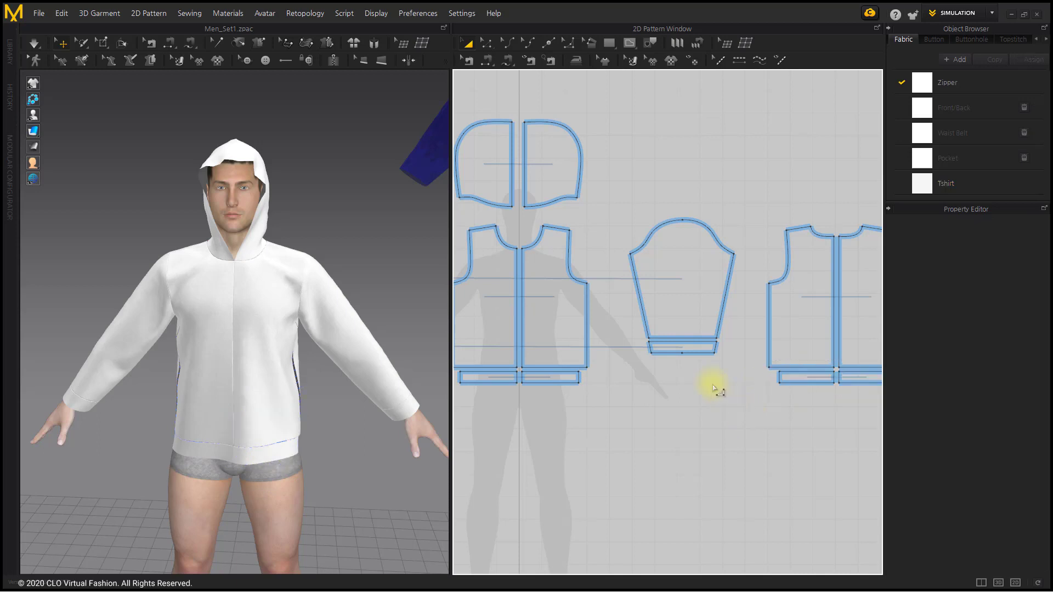
- Narrow the sleeve cuff from both ends to an outline length of about 615 mm and simulate the garment
click(689, 350)
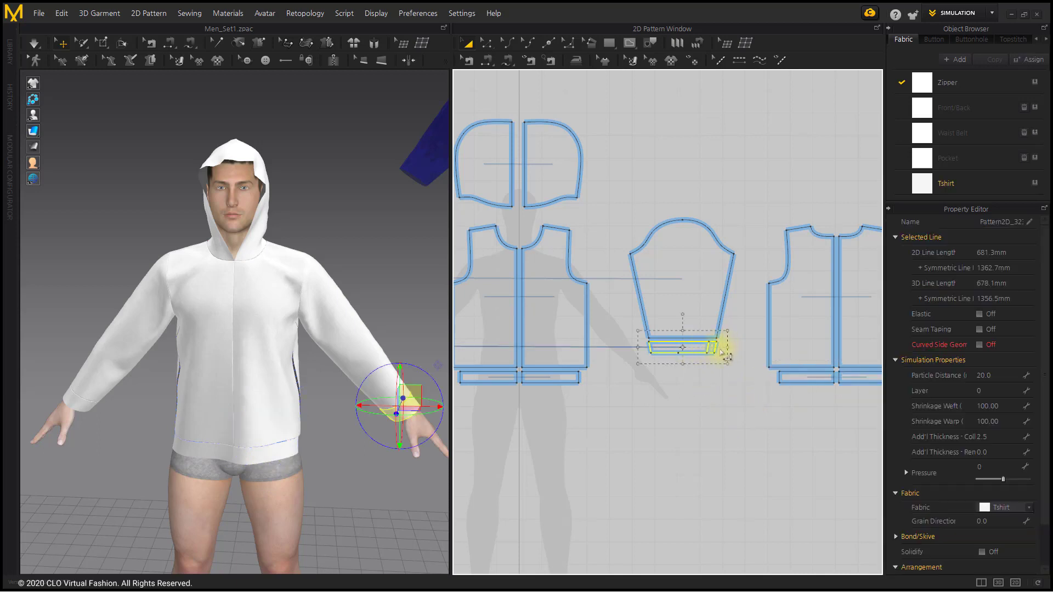
drag(724, 354, 662, 349)
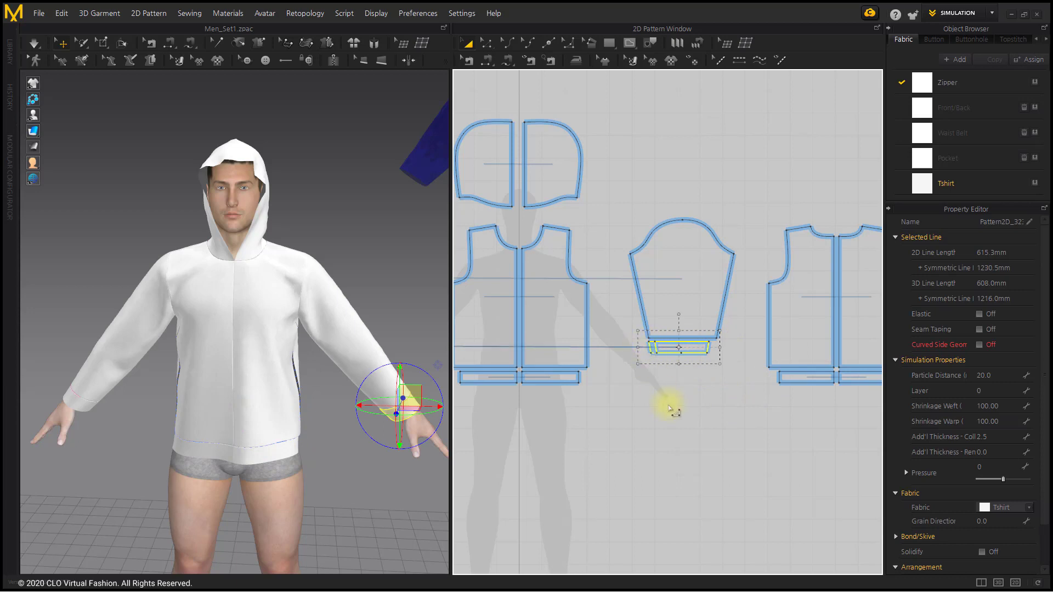
click(673, 410)
click(34, 43)
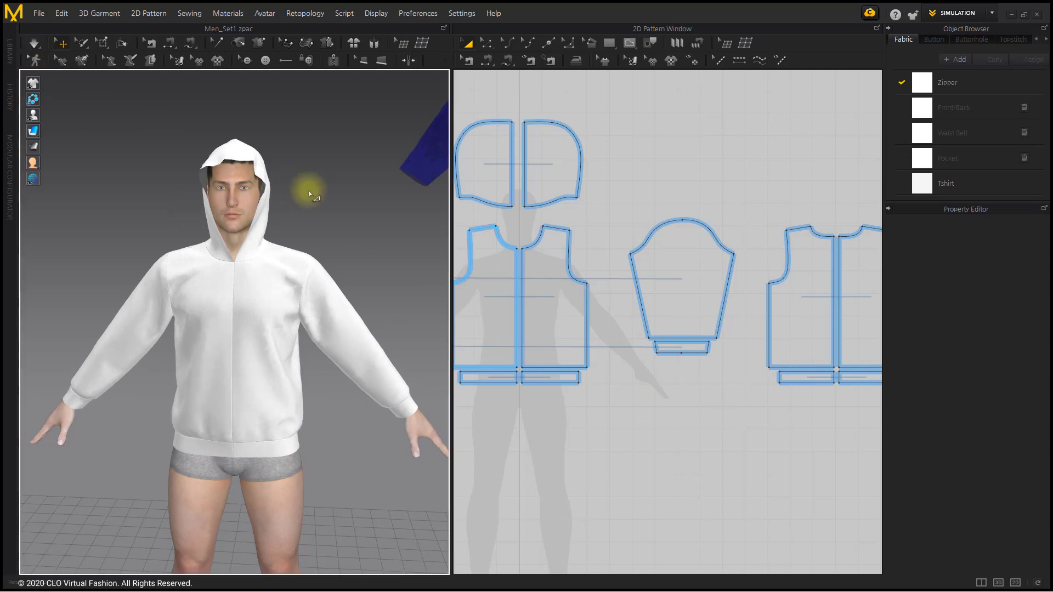
right_drag(373, 282, 360, 304)
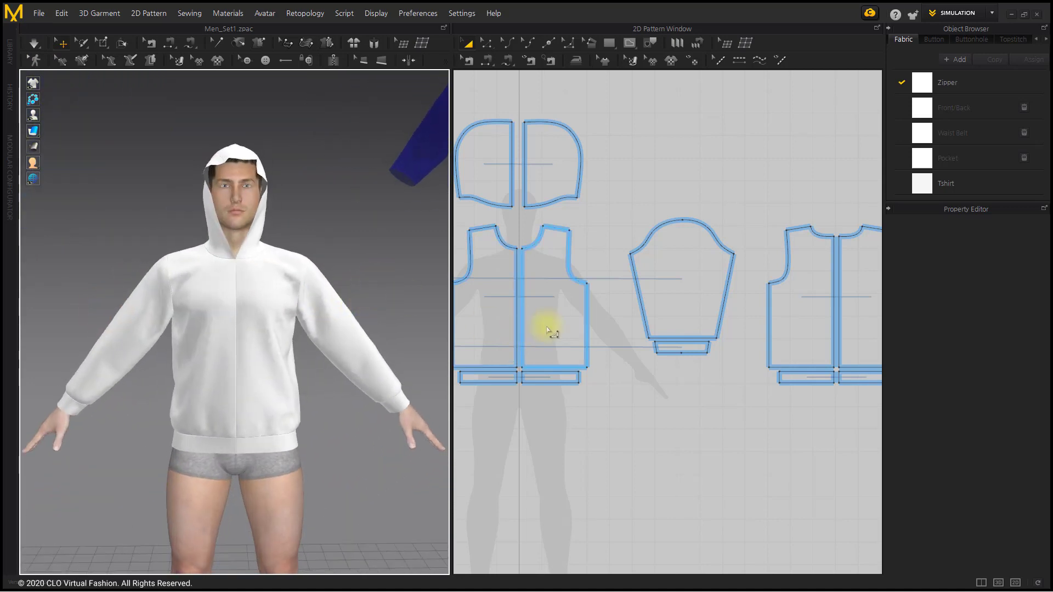
- Draw an internal polygon pocket outline from the front center line with a 149 mm top, 158 mm slant and about 61 mm side
middle_drag(639, 464, 705, 408)
scroll(624, 362, up, 3)
scroll(627, 391, down, 5)
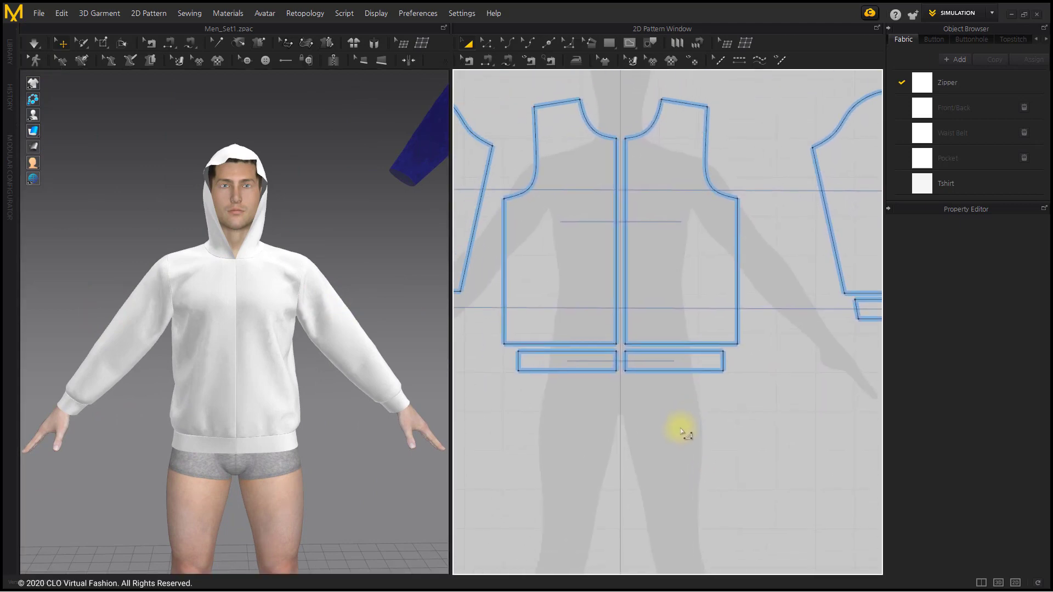
click(629, 44)
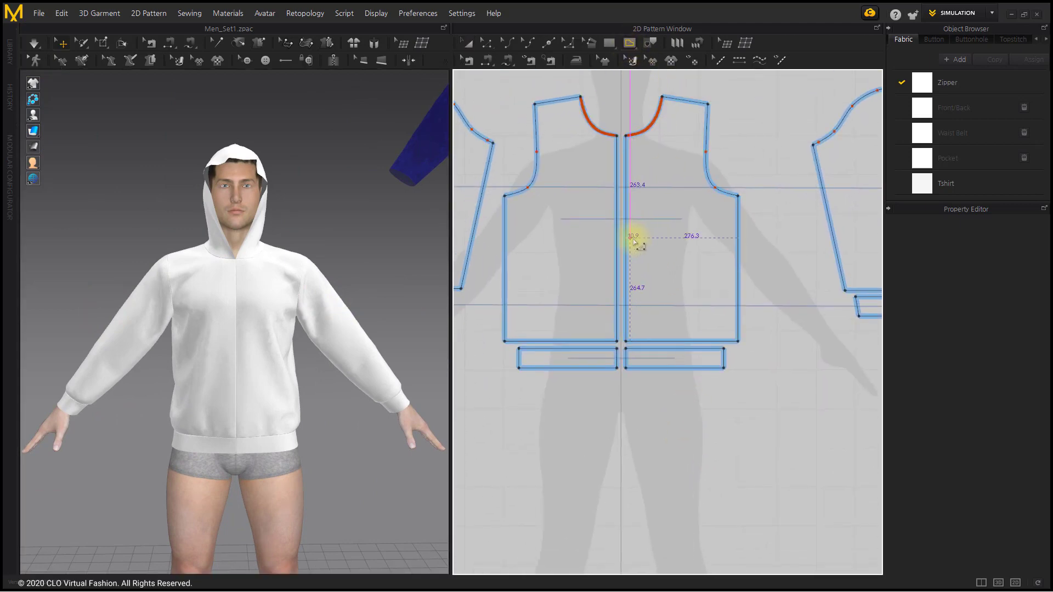
scroll(633, 236, up, 4)
click(610, 252)
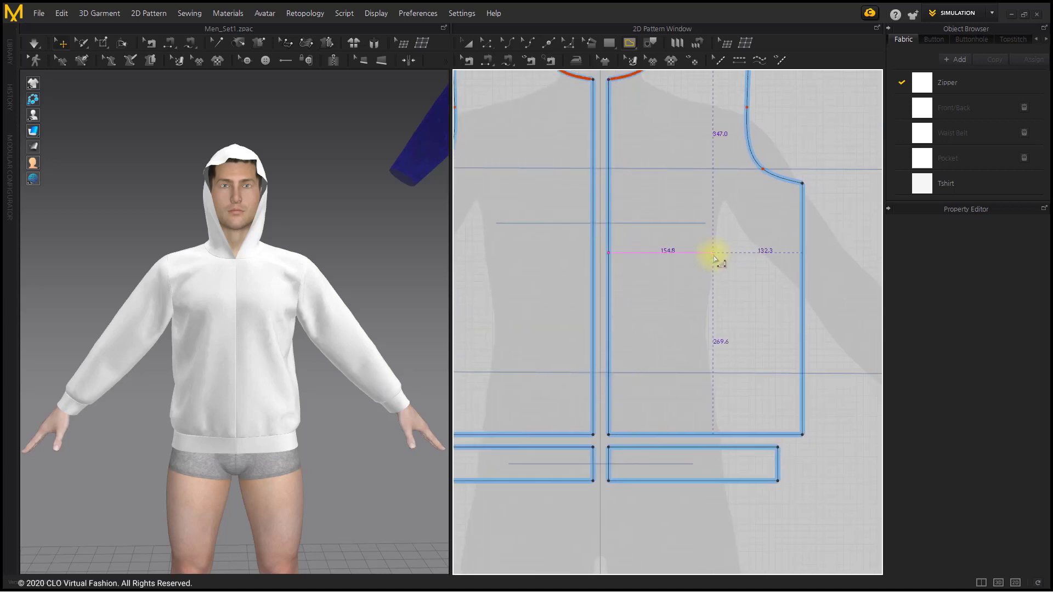
click(759, 348)
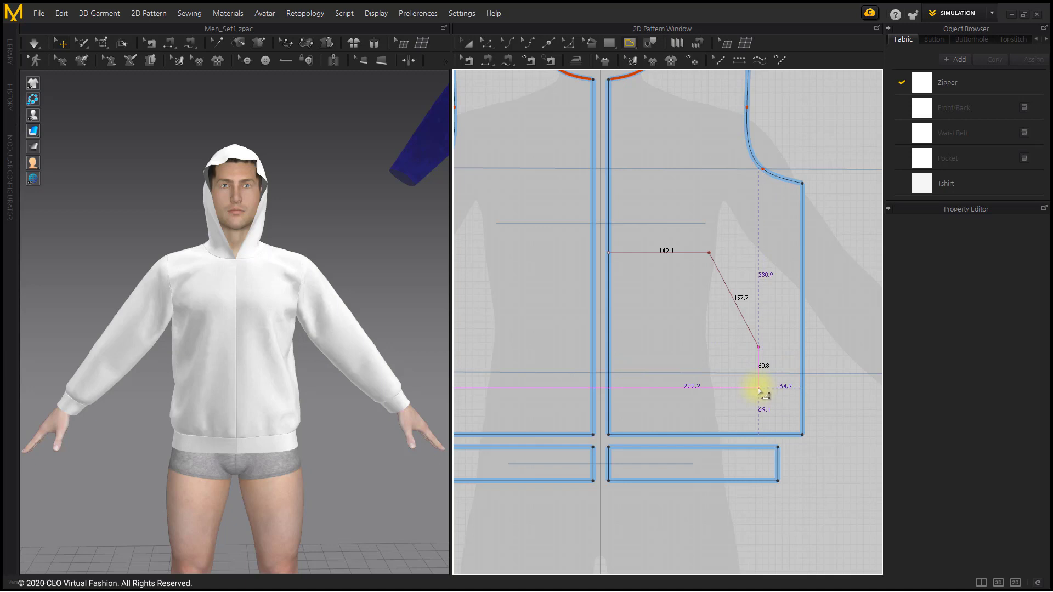
click(759, 389)
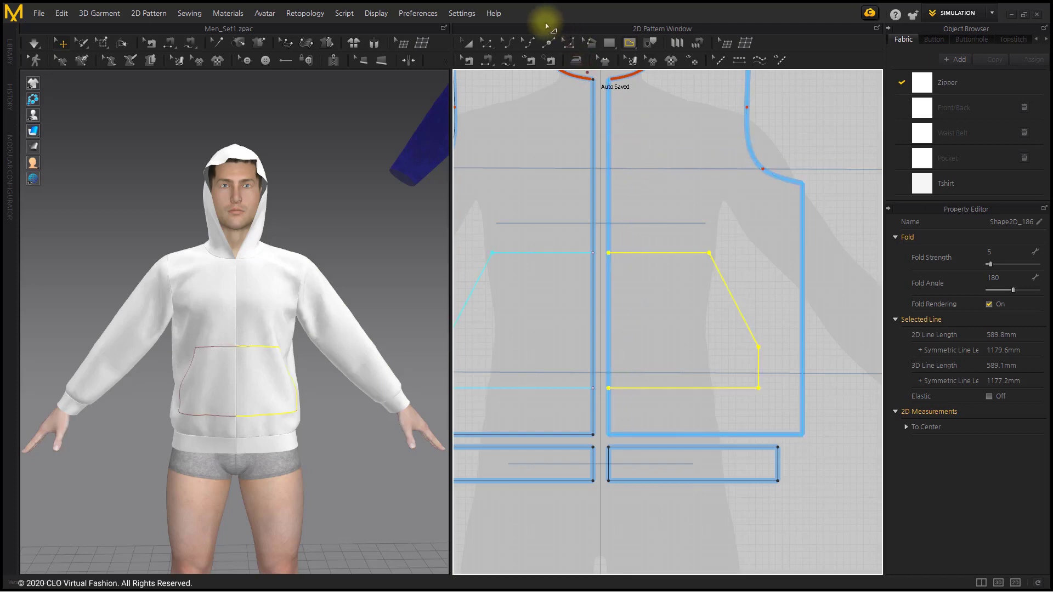
- Layer Clone (Over) both front panels with their pocket outlines and place the copies directly below the hem bands
click(468, 43)
scroll(598, 318, down, 5)
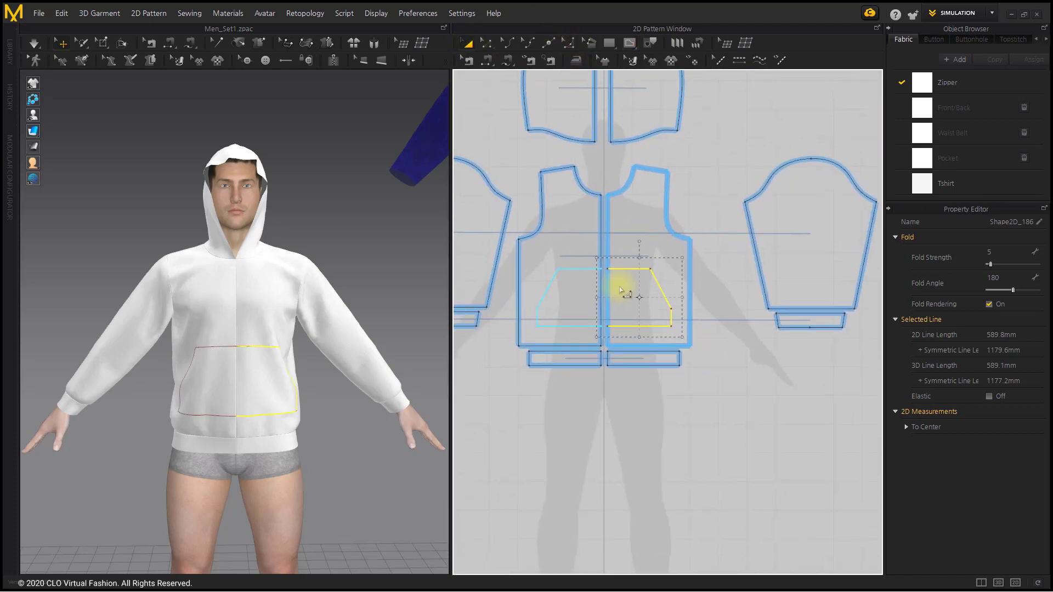
click(587, 216)
right_click(641, 215)
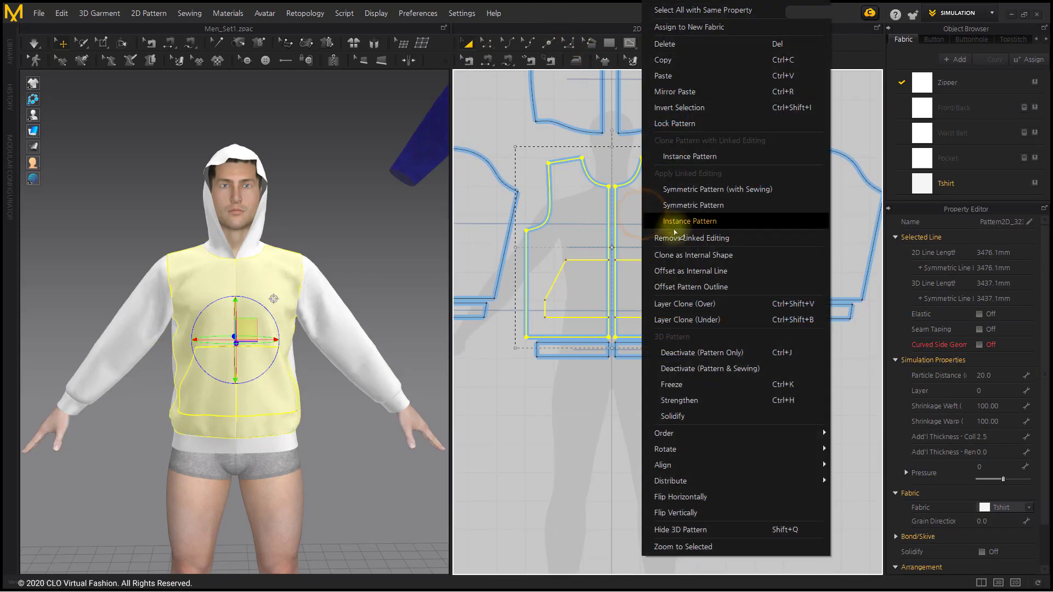
click(716, 305)
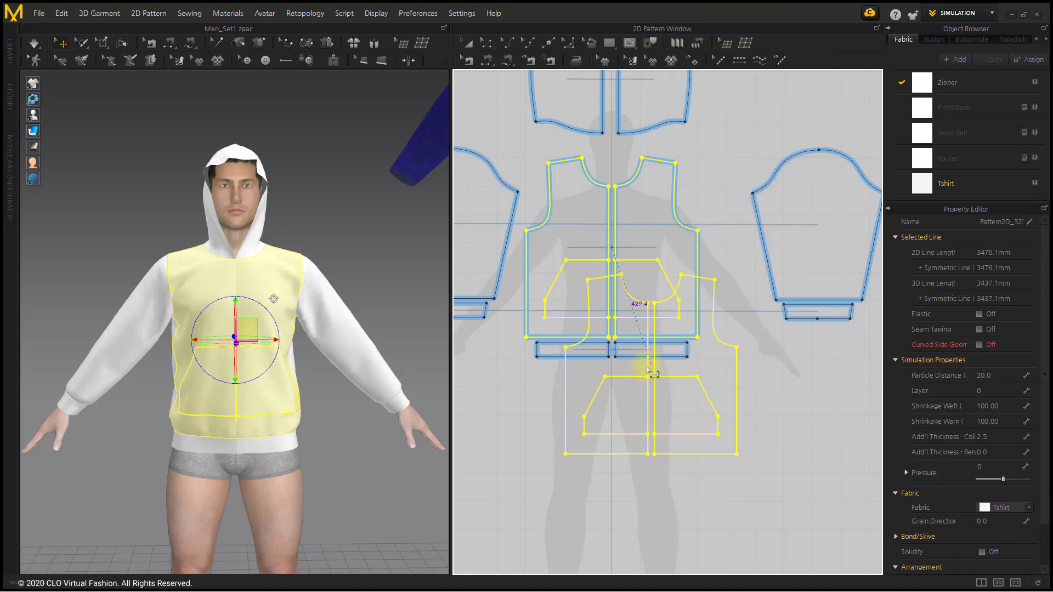
click(650, 372)
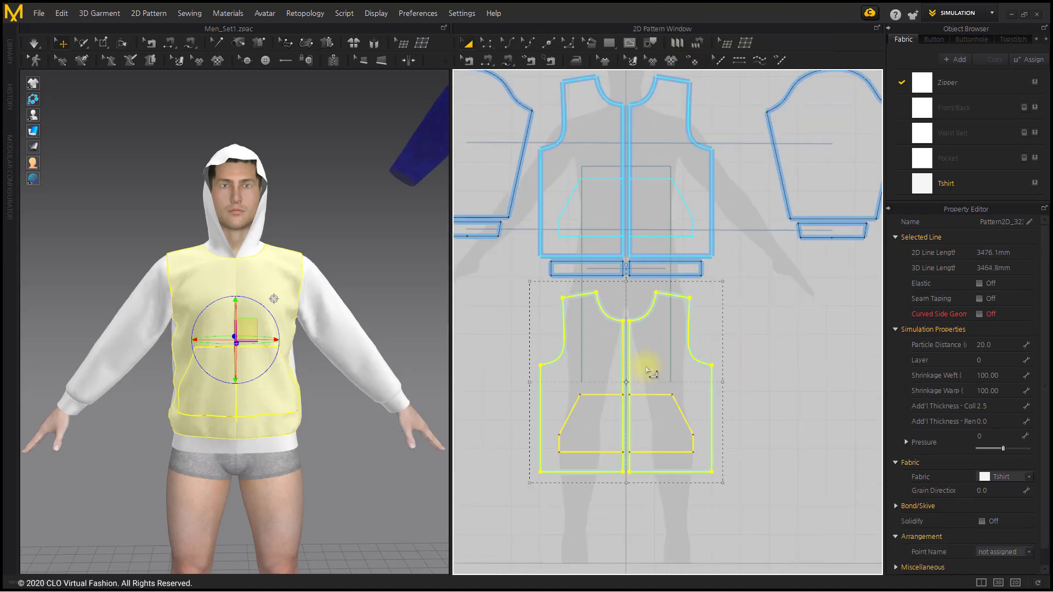
- Link the cloned front panels as Symmetric Pattern (with Sewing) and cut them along the pocket outline
right_click(645, 367)
click(735, 235)
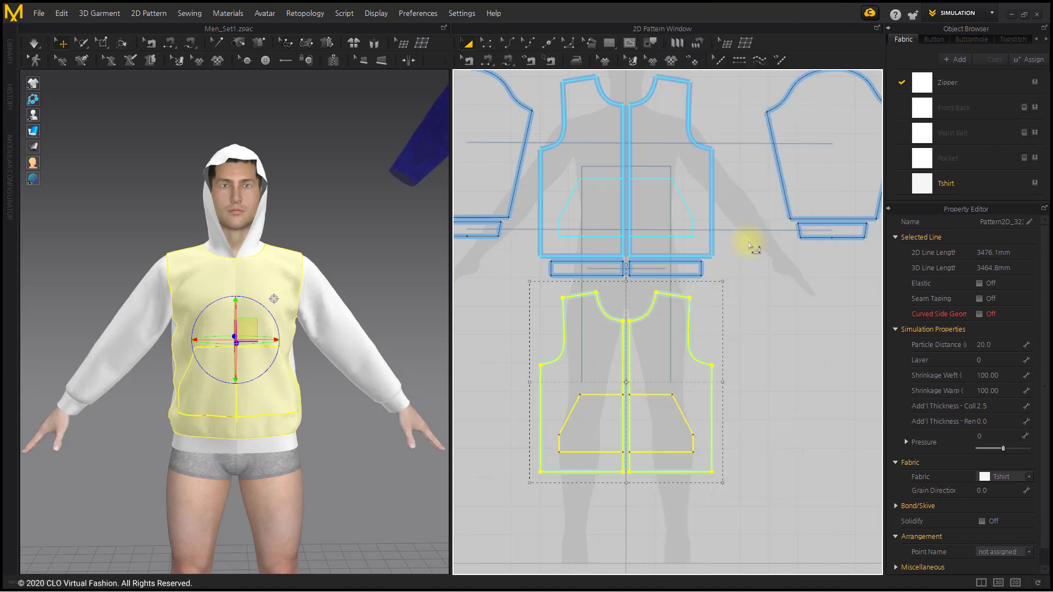
right_click(672, 360)
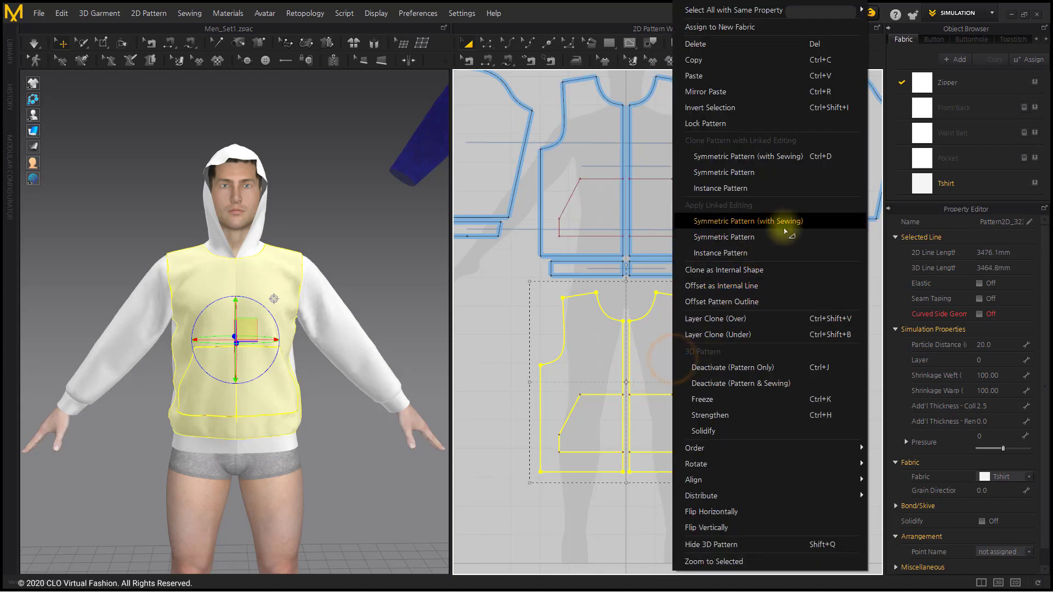
click(825, 227)
click(778, 419)
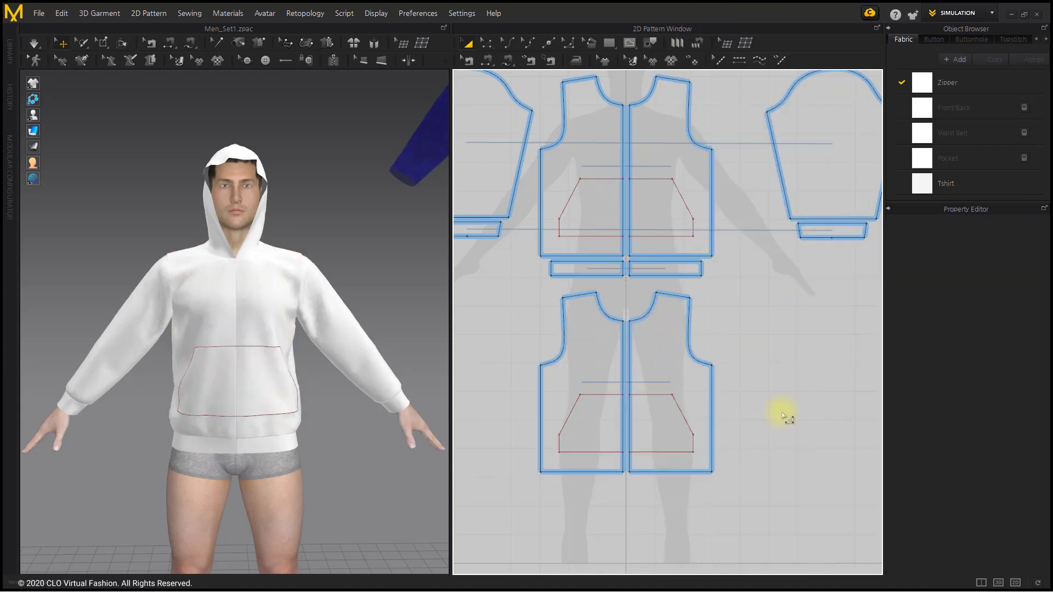
right_click(672, 403)
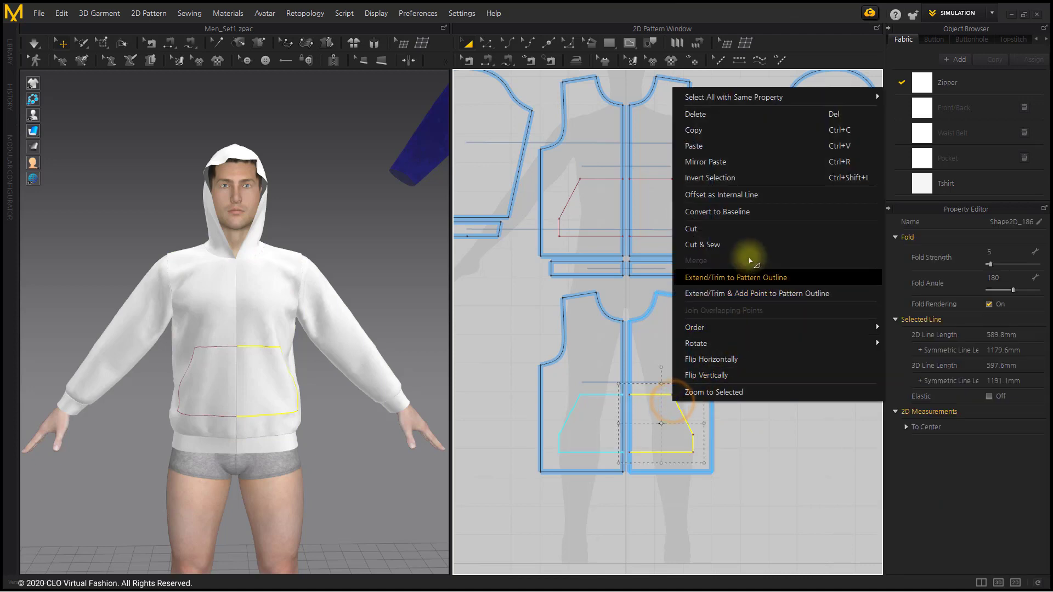
click(741, 235)
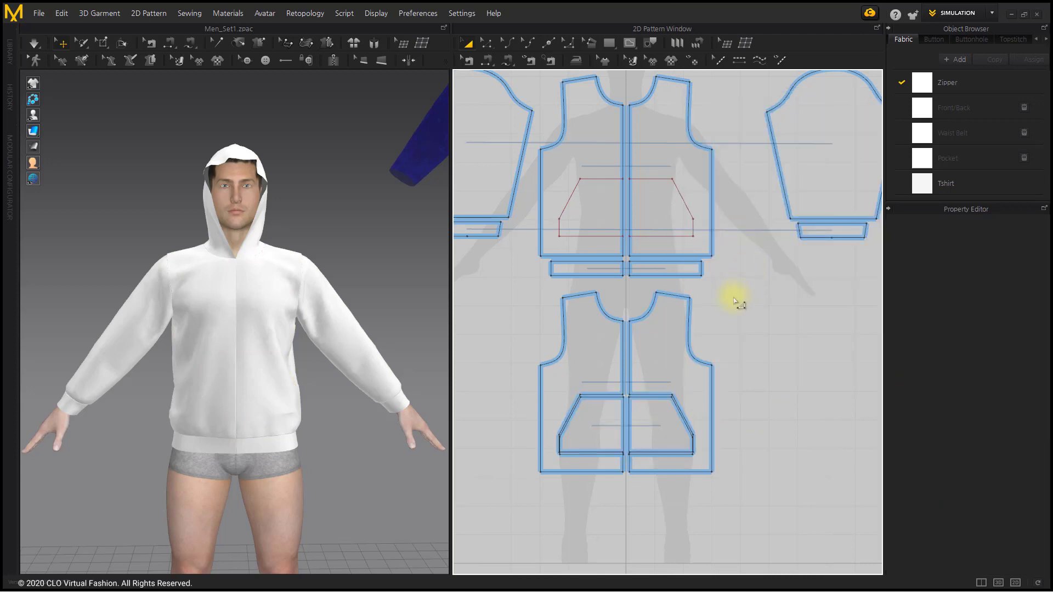
- Delete the leftover cloned front pieces around the pocket and move both pocket pieces up closer to the hem bands
click(606, 331)
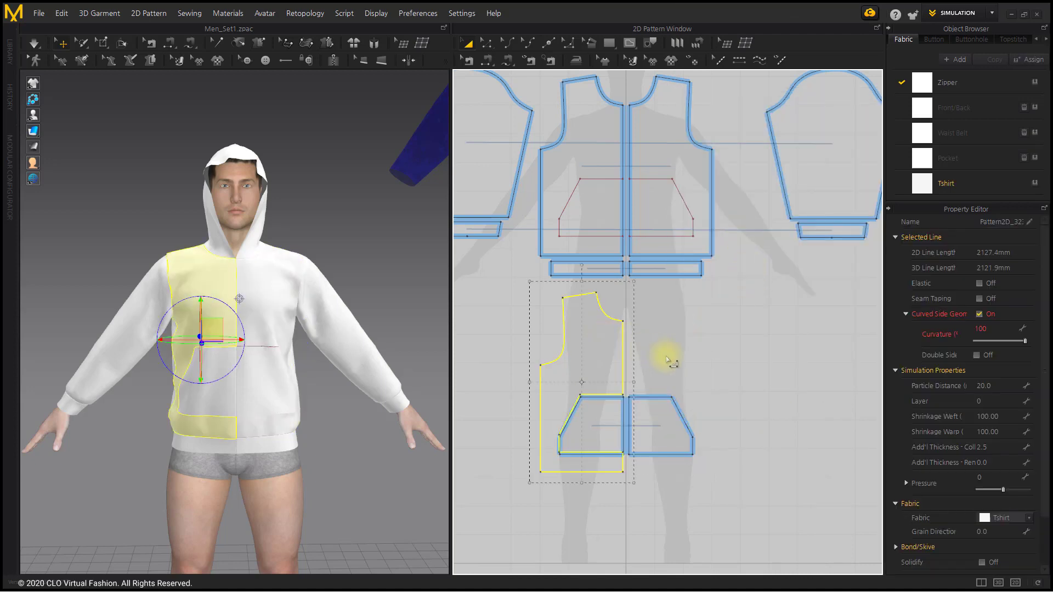
key(Delete)
drag(722, 491, 518, 391)
drag(653, 439, 653, 339)
- Sew the top edge of the pocket piece to the matching top segment of the pocket outline on the front panel
scroll(656, 356, up, 3)
middle_drag(656, 357, 674, 441)
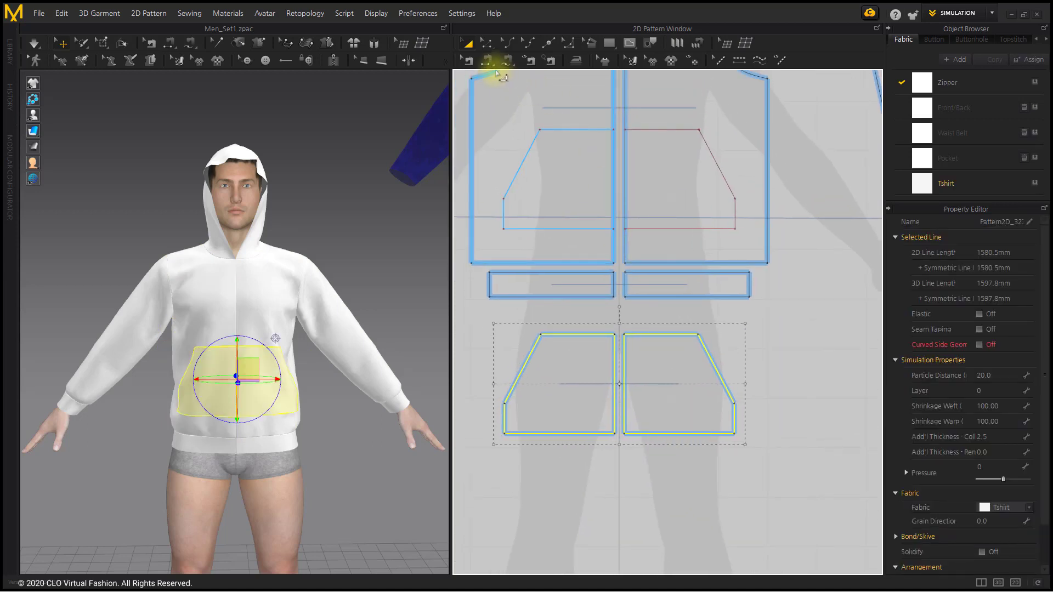
click(493, 62)
click(642, 130)
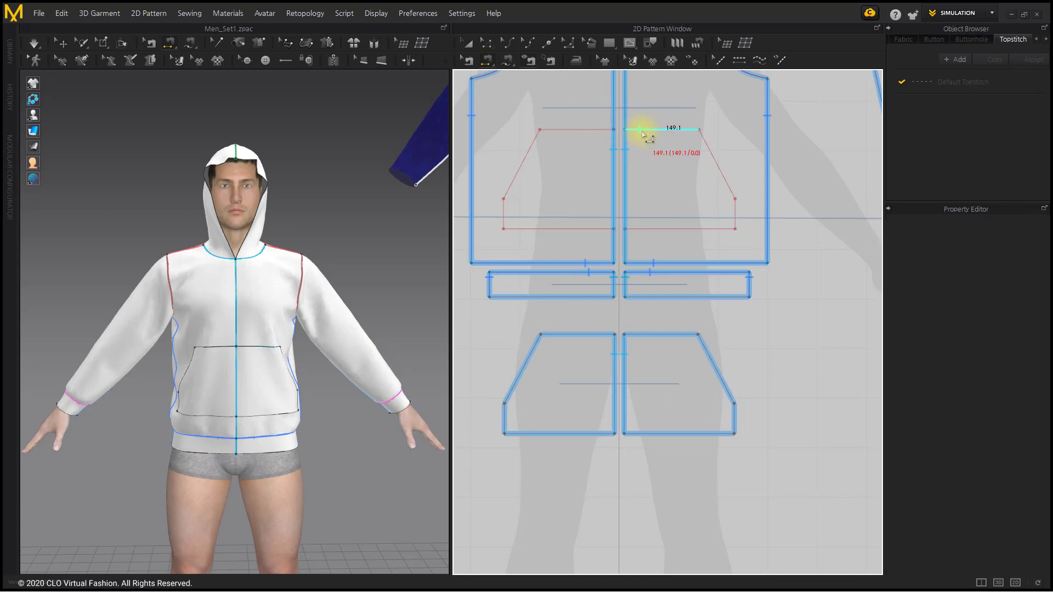
click(640, 334)
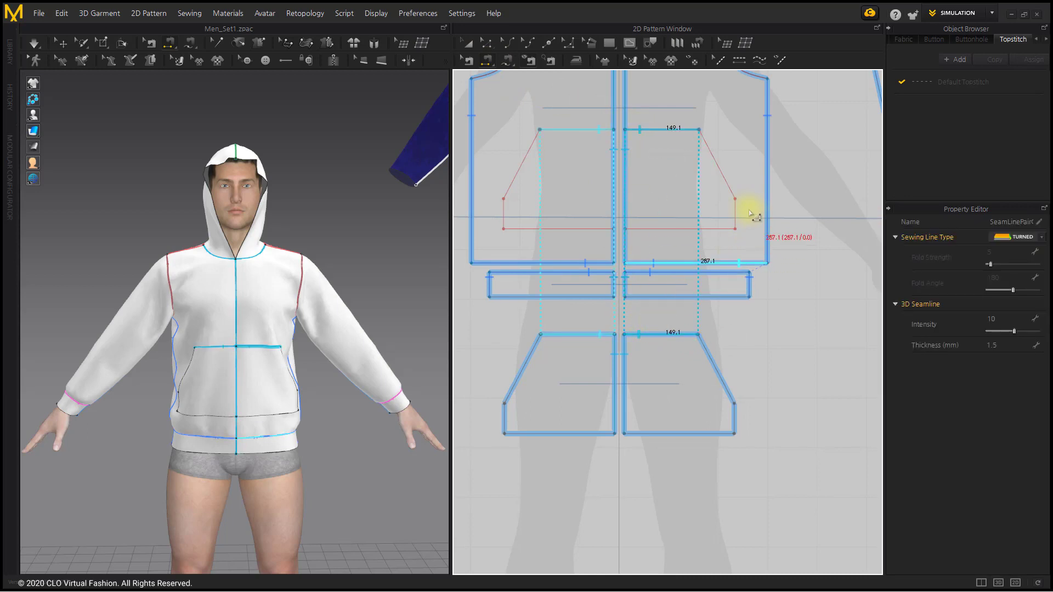
- Sew the pocket piece's short vertical side and bottom edge to the matching outline segments, leaving the slanted opening unsewn
click(739, 212)
click(735, 413)
click(731, 233)
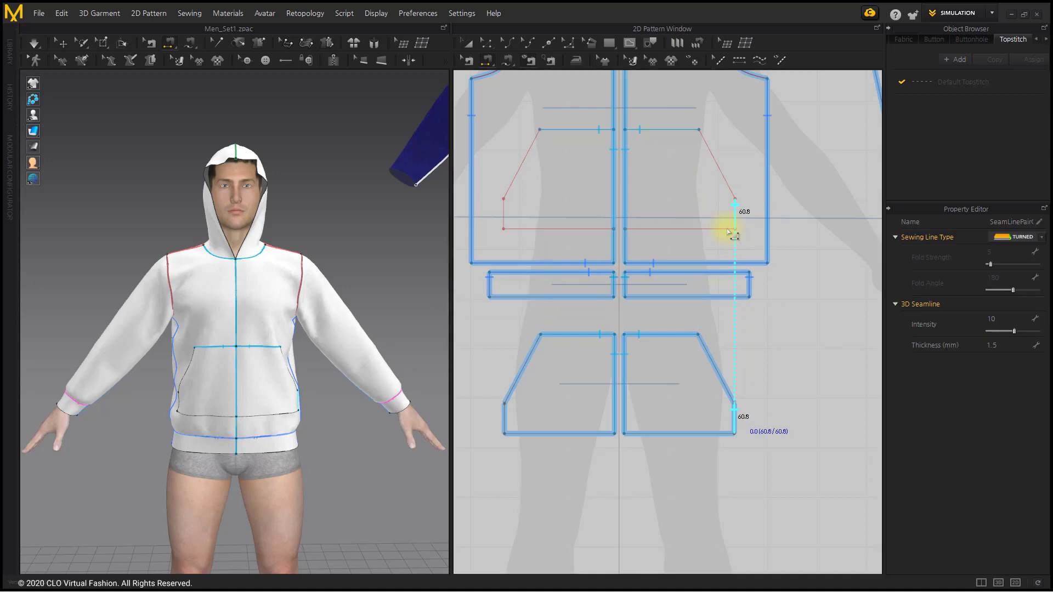
click(725, 229)
click(712, 433)
click(711, 434)
click(467, 43)
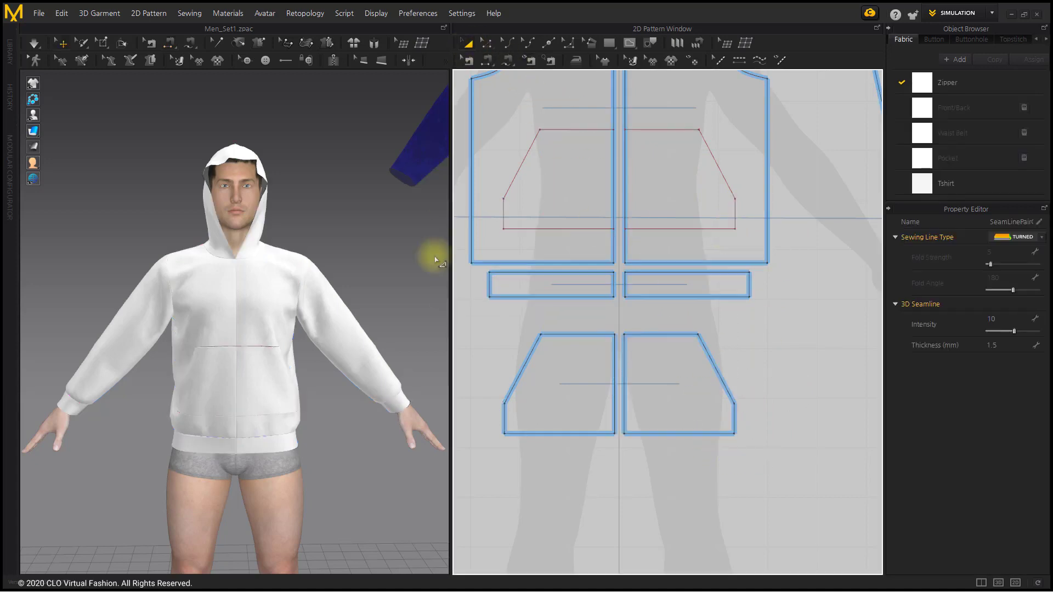
- Simulate the garment and pull on the pocket fabric from both sides so the sewn pocket settles on the hoodie front
click(33, 42)
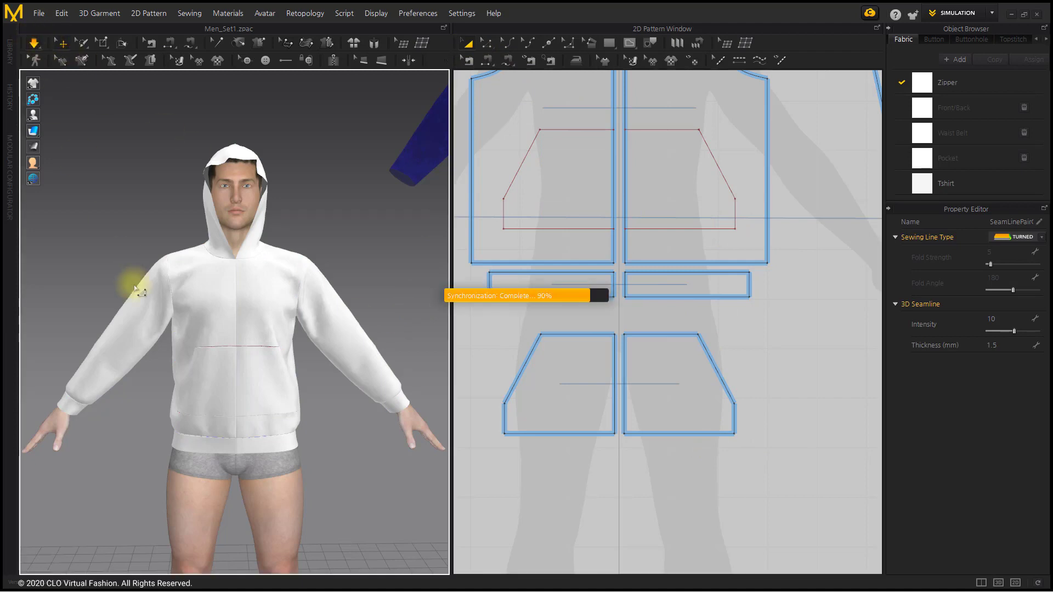
right_drag(240, 380, 296, 393)
scroll(233, 381, up, 4)
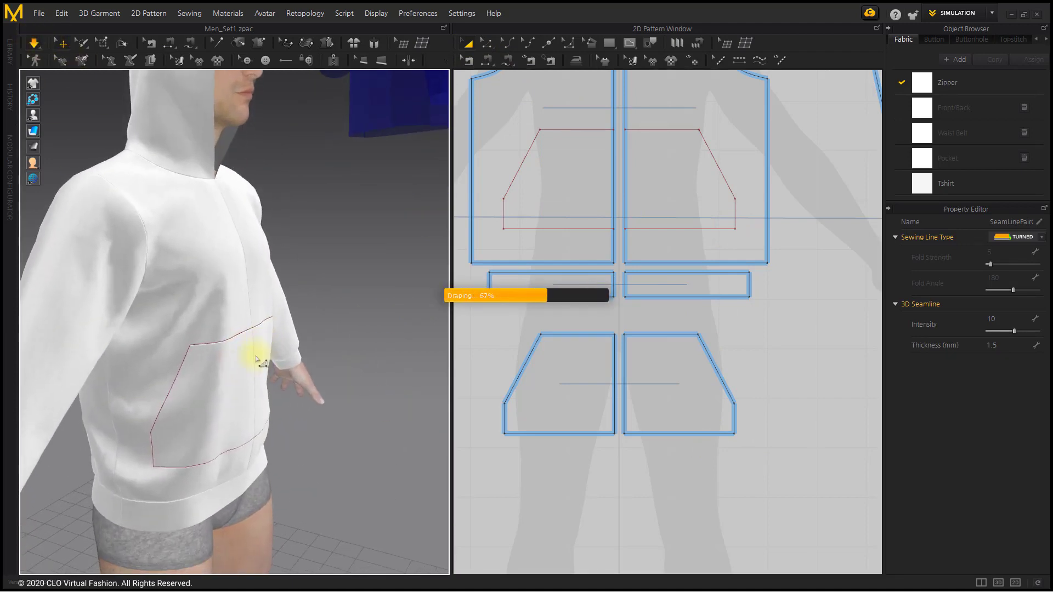
right_drag(216, 397, 231, 412)
drag(196, 400, 247, 443)
right_drag(311, 388, 231, 348)
drag(266, 353, 214, 373)
scroll(213, 373, down, 6)
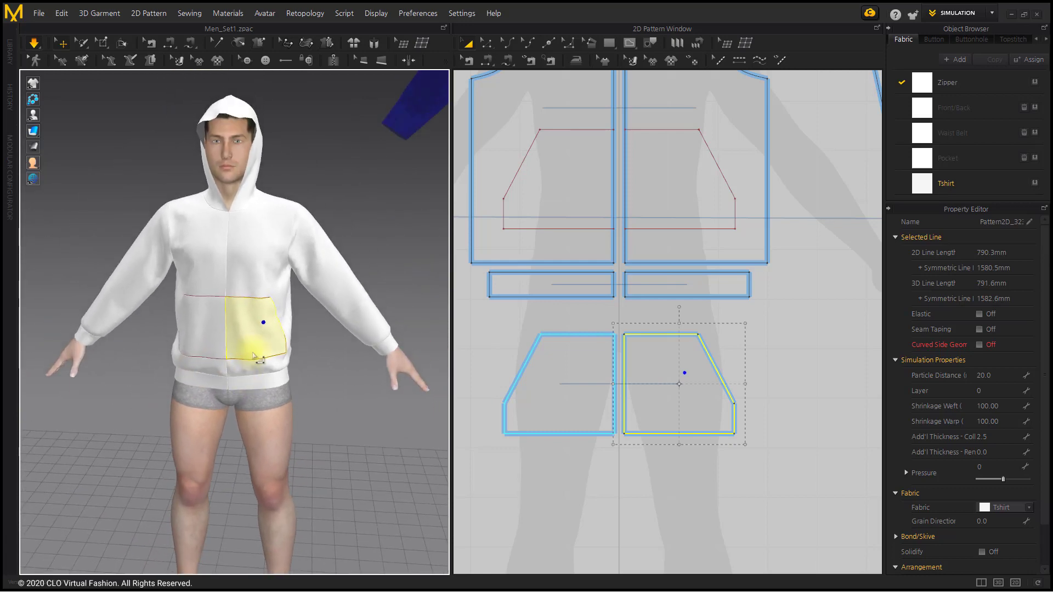
click(252, 349)
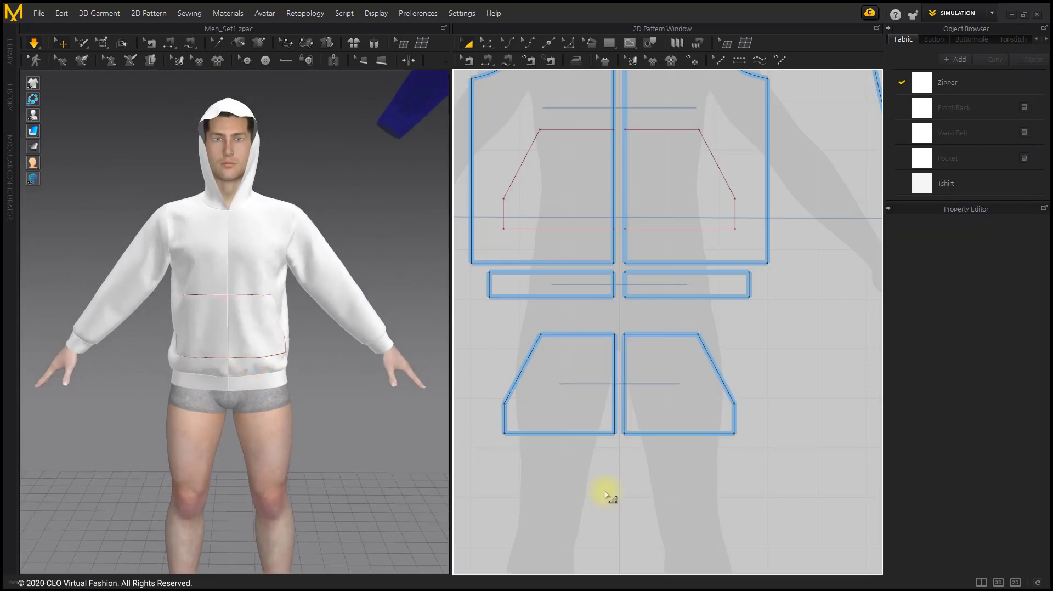